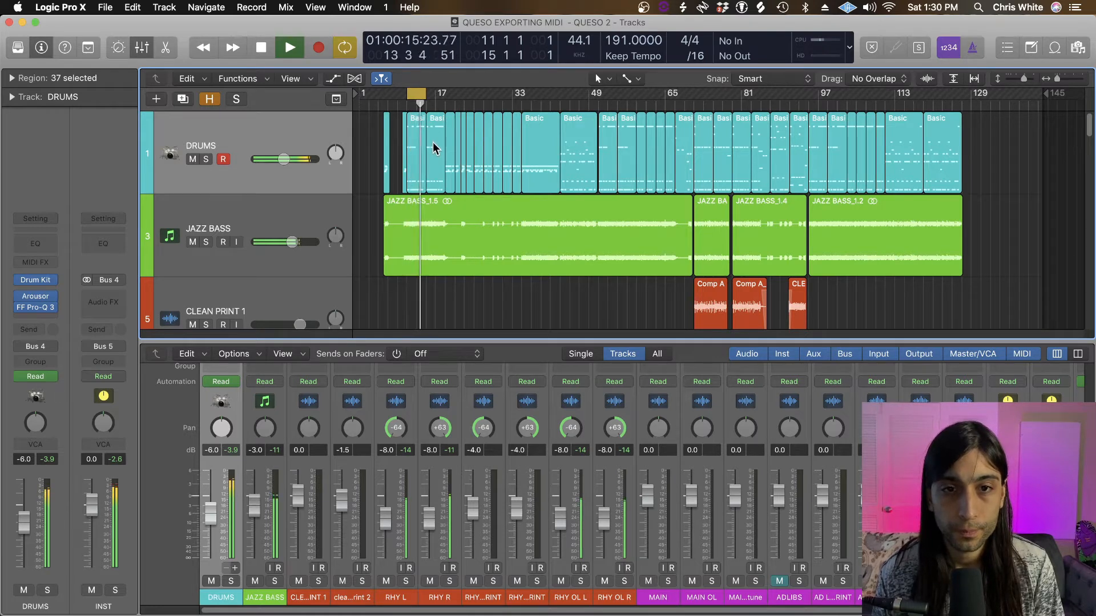
Stop playback and bypass the Arousor and FF Pro-Q 3 plug-ins on the DRUMS channel
key("space")
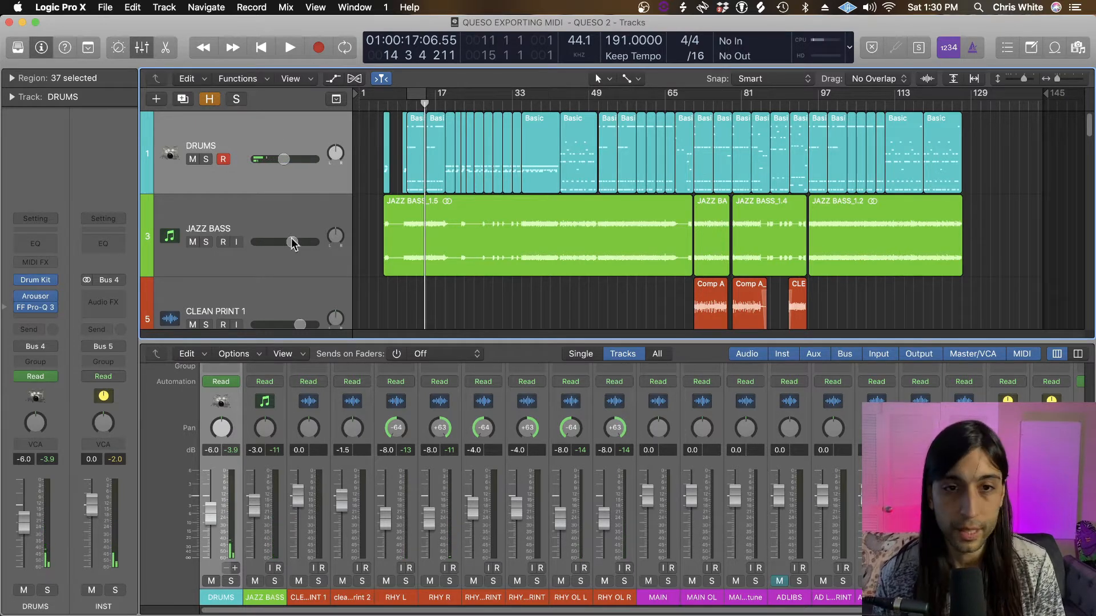
mouse_move(21, 312)
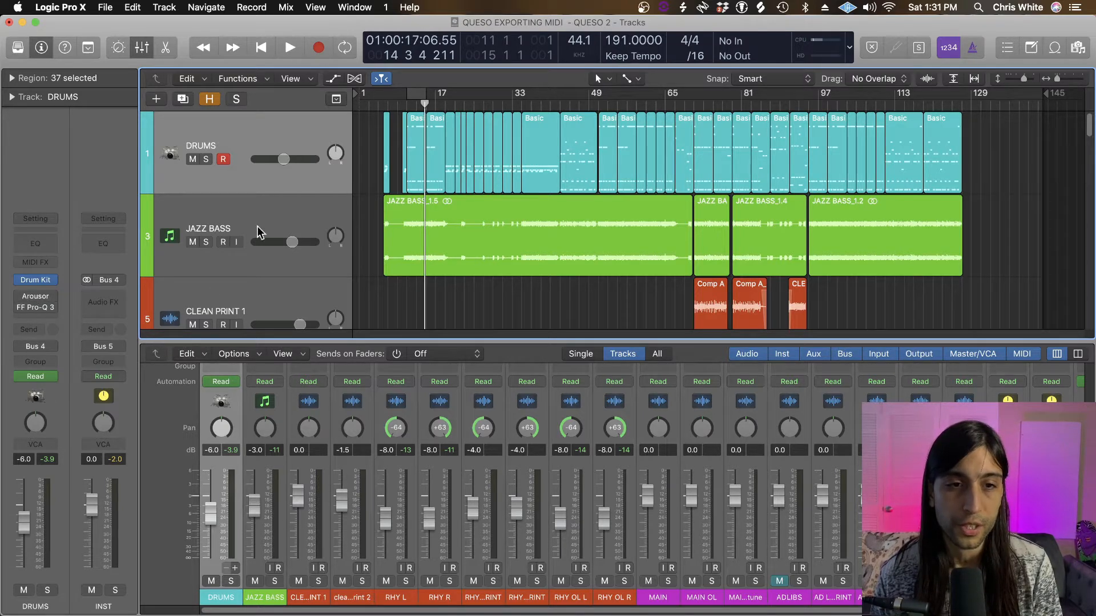
Create an empty MIDI region before the first DRUMS region, extend its start to bar 1 and return the playhead to the beginning
right_click(365, 129)
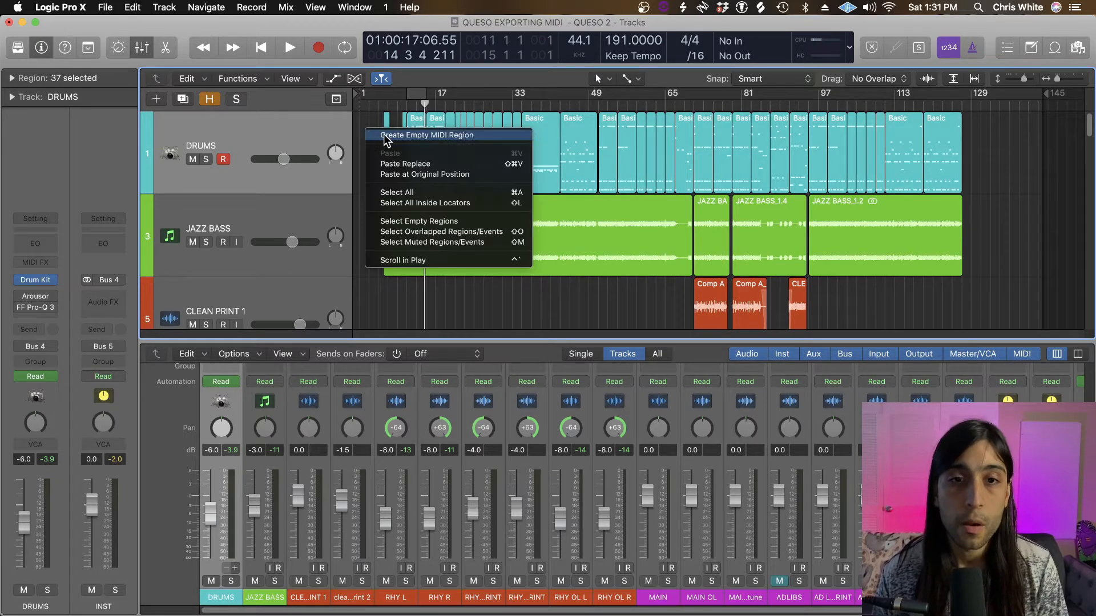
left_click(387, 136)
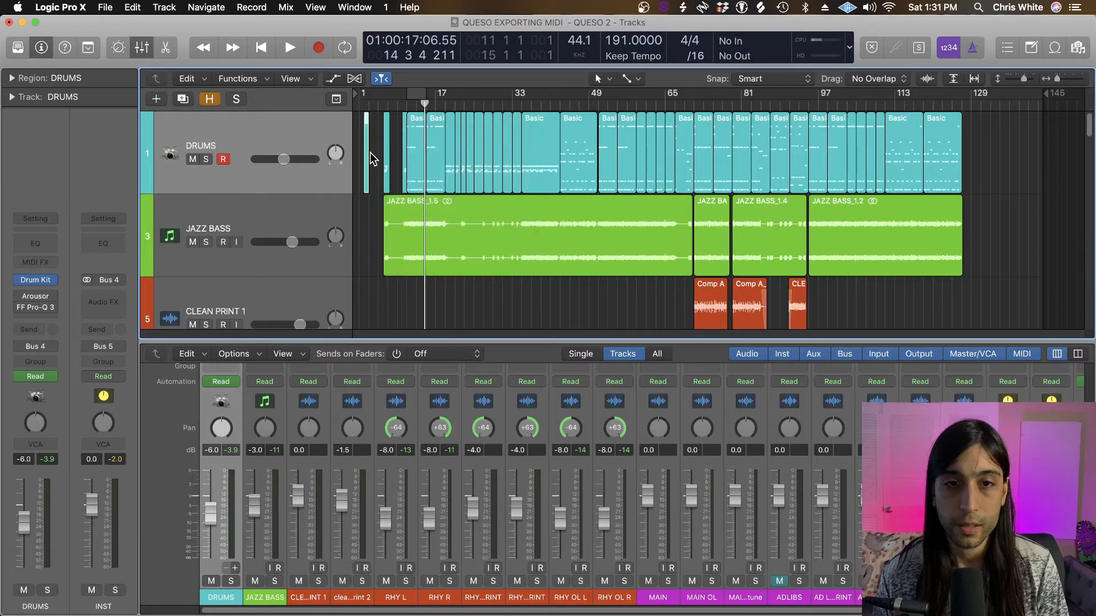
key("super+Right")
key("super+Right")
key("super+Right")
key("super+Right")
mouse_move(371, 164)
left_mouse_down()
mouse_move(348, 166)
mouse_move(360, 166)
left_mouse_up()
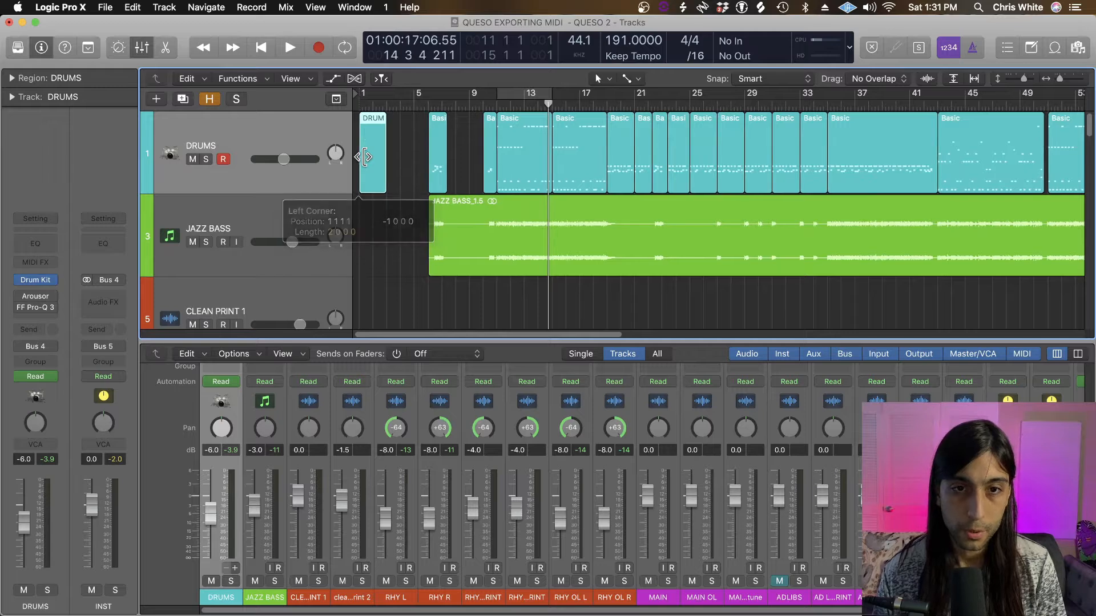
key("Return")
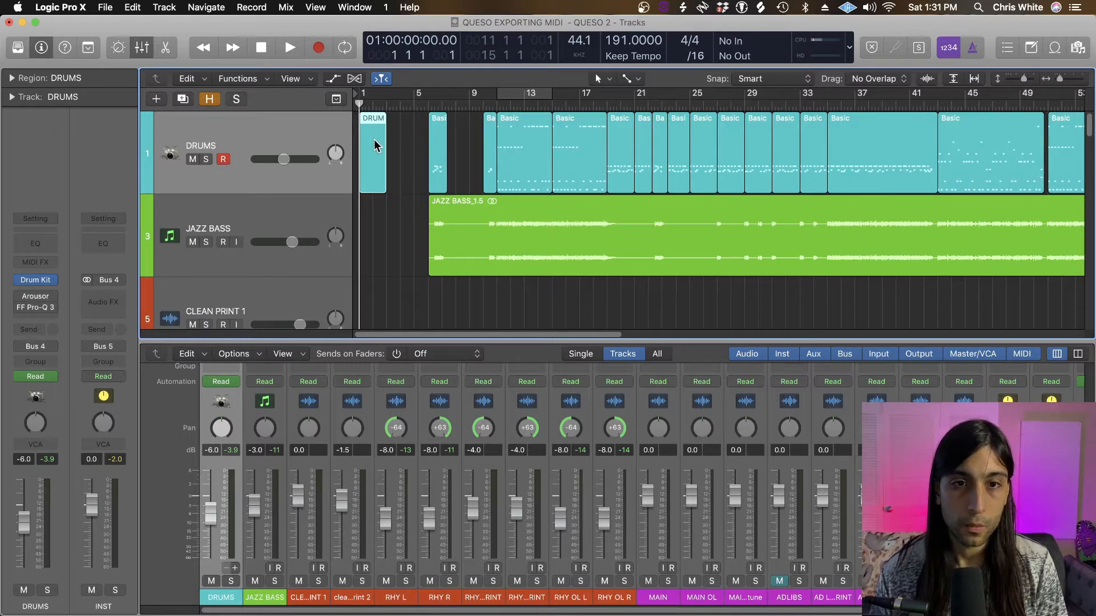
Add a C-2 note at the very start of the new DRUMS region in the Piano Roll
key("p")
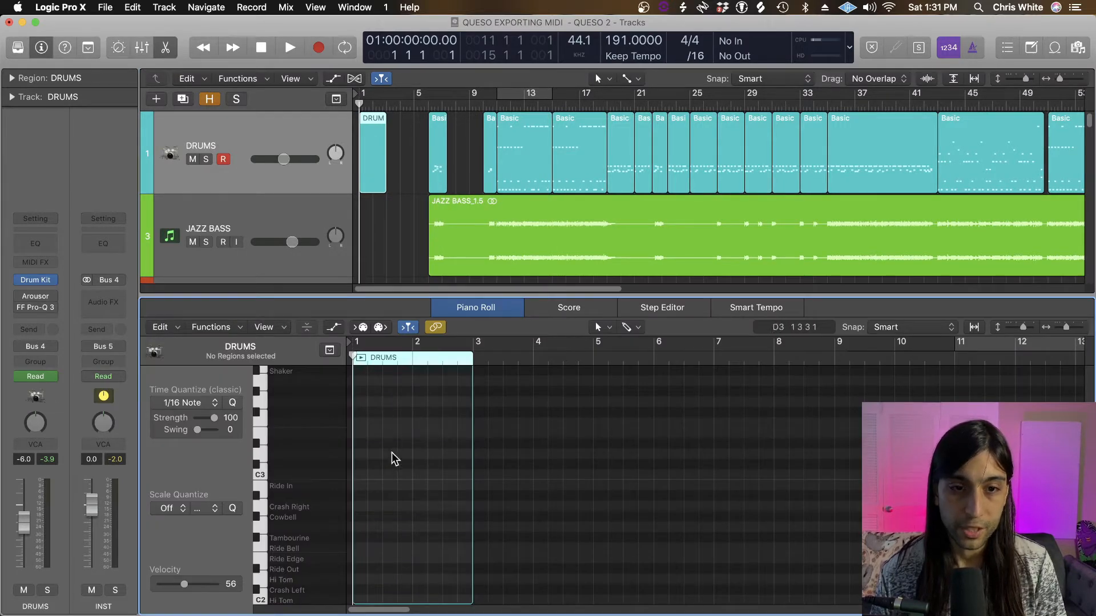
scroll(386, 473, "down", 10)
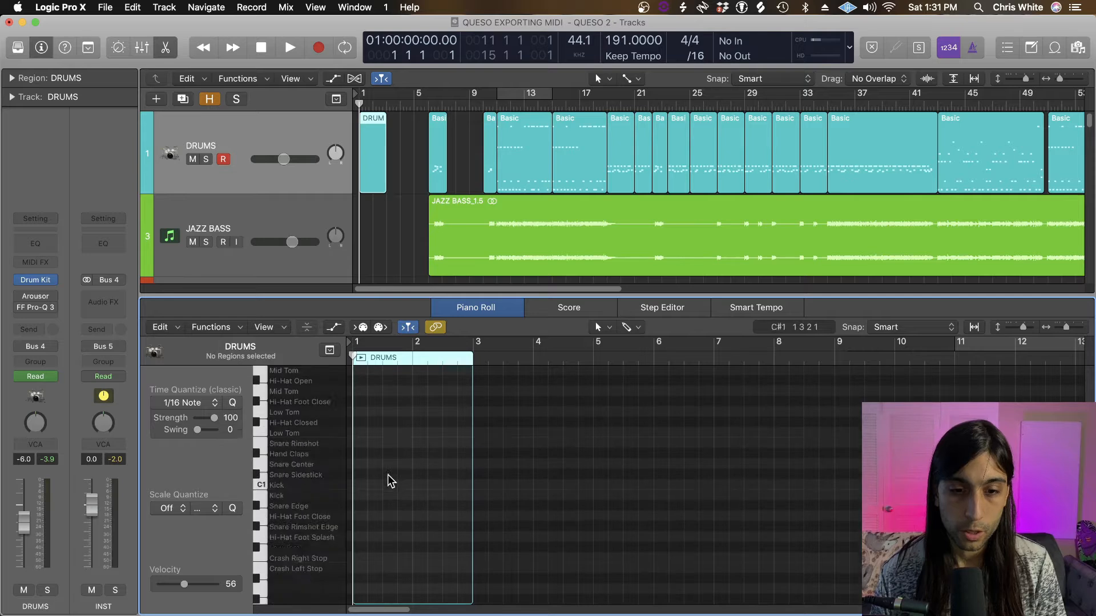
left_click(365, 599, "super")
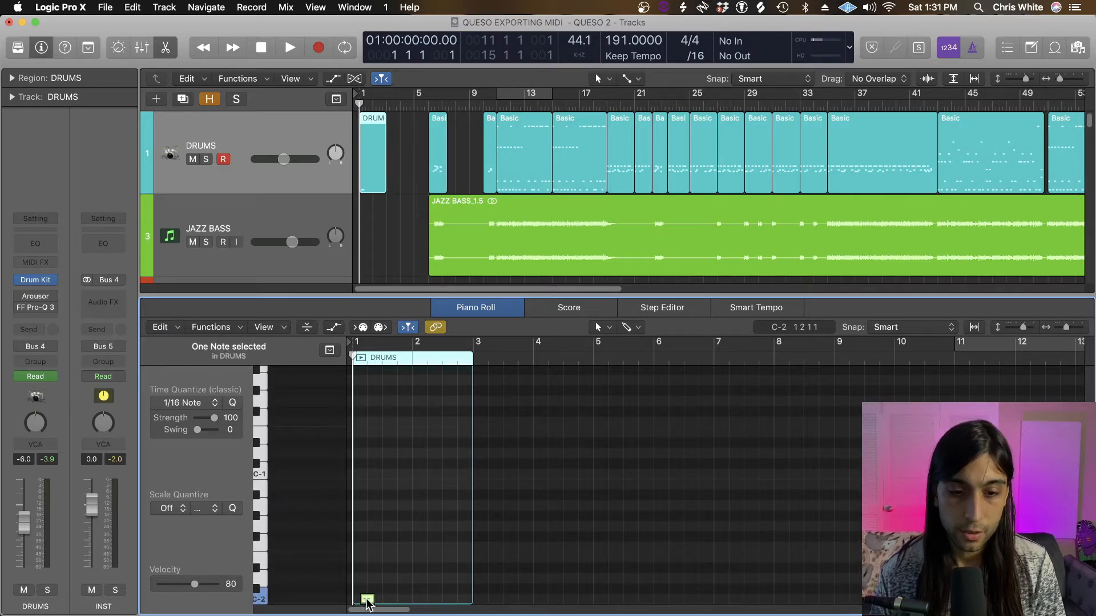
left_click_drag(367, 601, 360, 602)
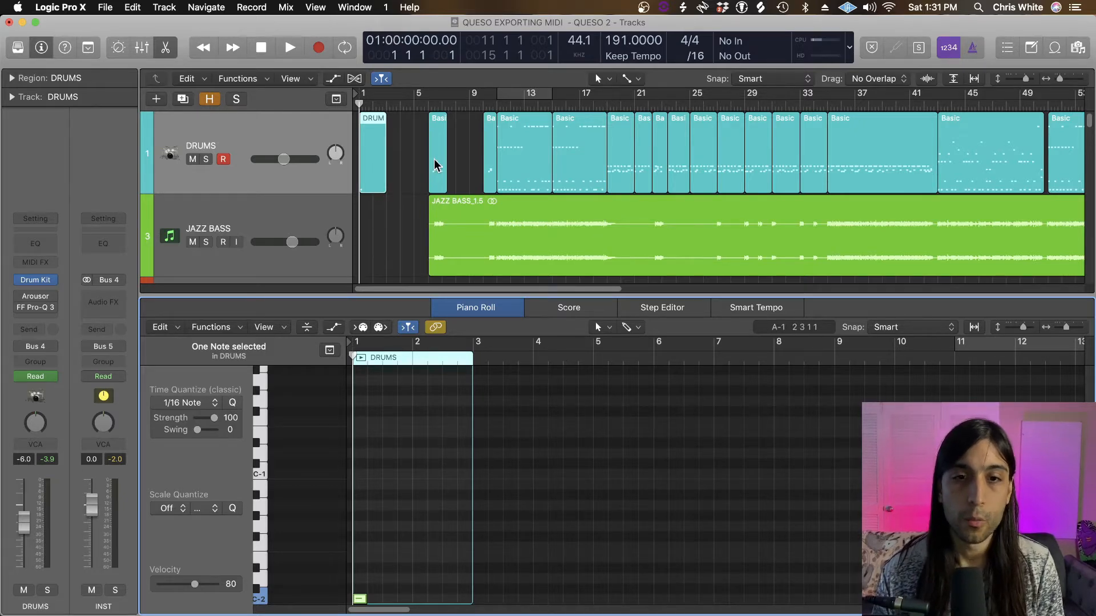
Select all the regions on the DRUMS track and join them into one region
scroll(419, 165, "down", 1)
scroll(418, 165, "down", 2)
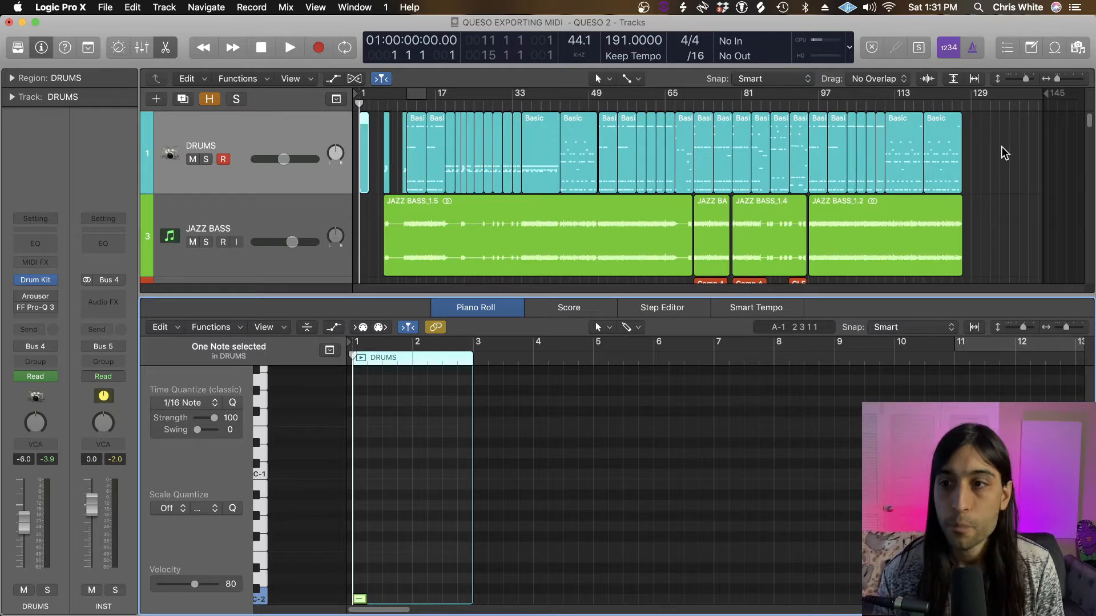
left_click_drag(1002, 148, 353, 149)
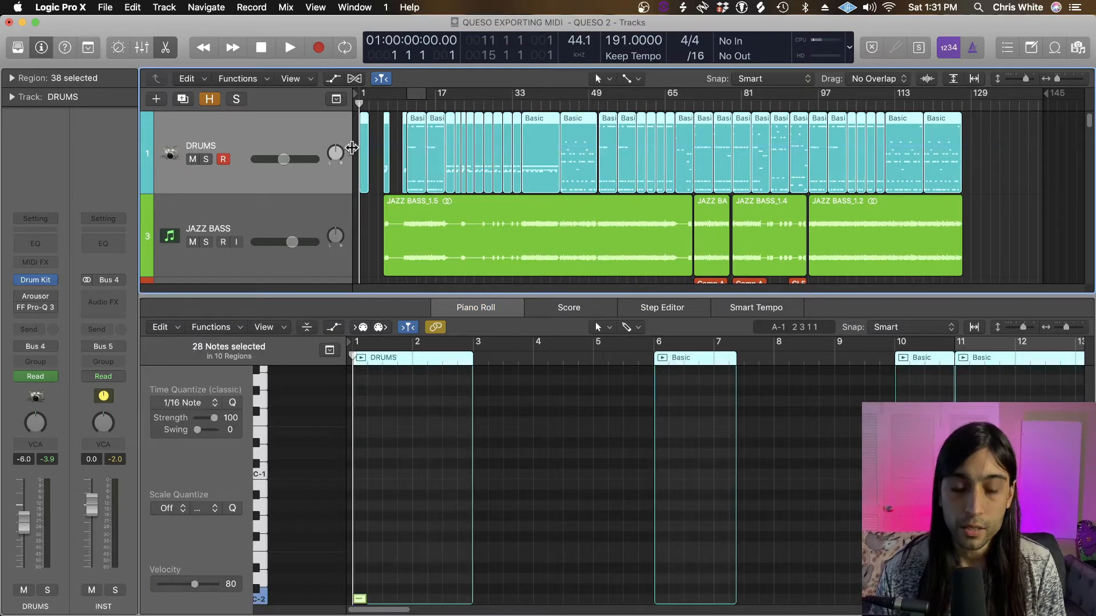
key("j")
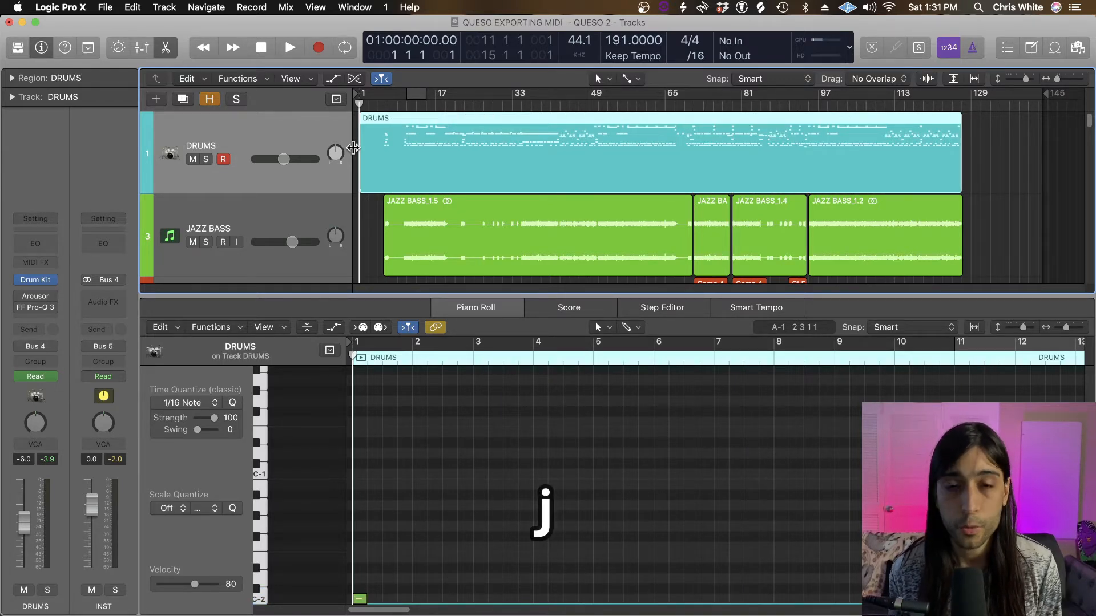
Move the playhead to bar 11, open the joined DRUMS region in the Piano Roll and turn off MIDI Out
double_click(418, 123)
left_click(406, 105)
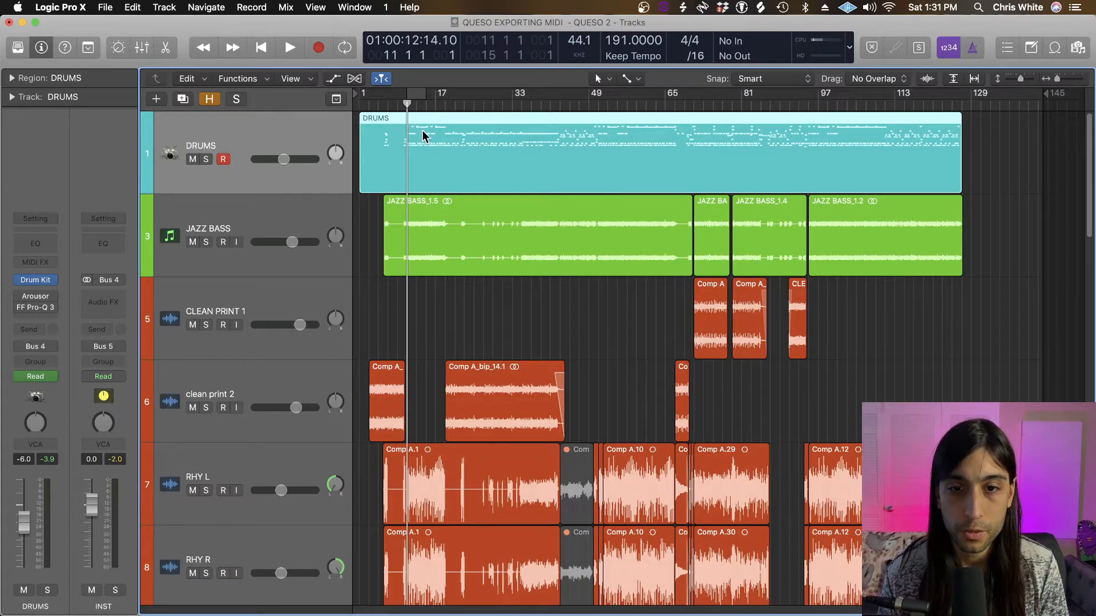
double_click(422, 136)
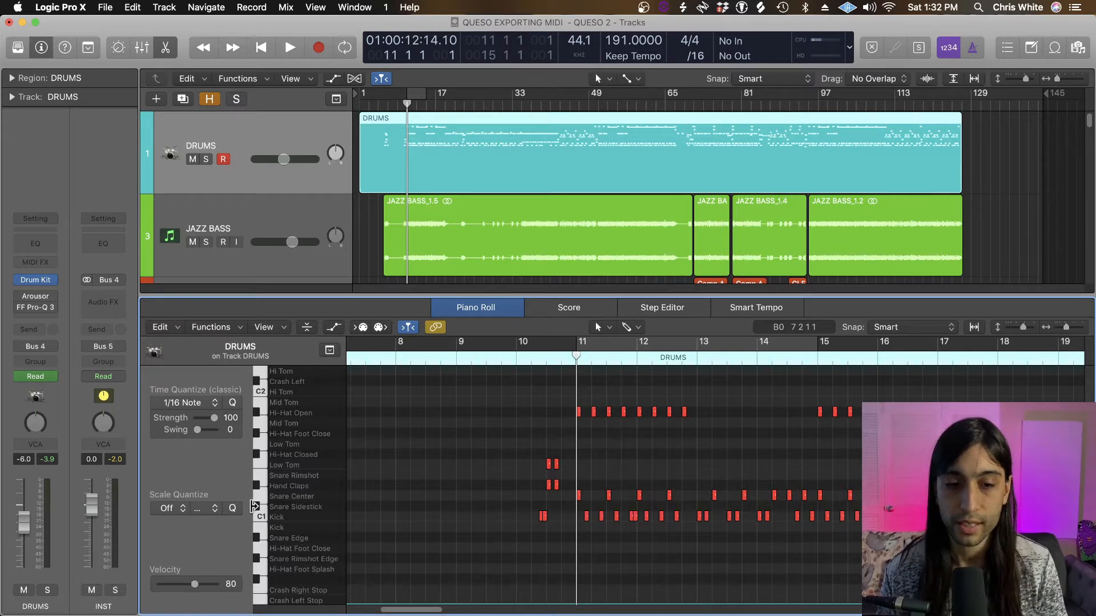
left_click_drag(260, 512, 260, 472)
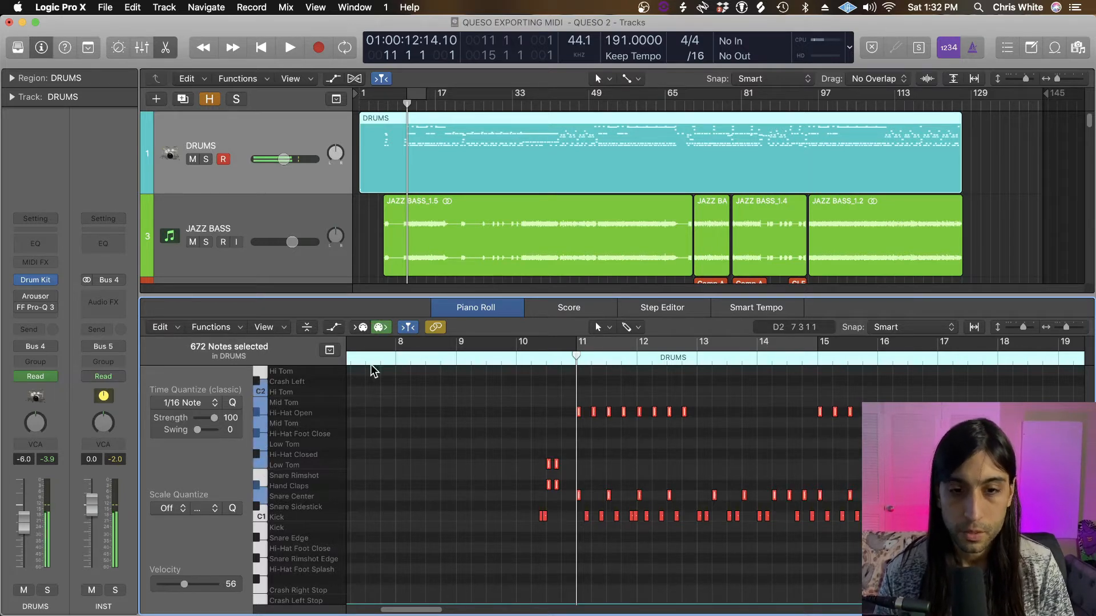
left_click(380, 328)
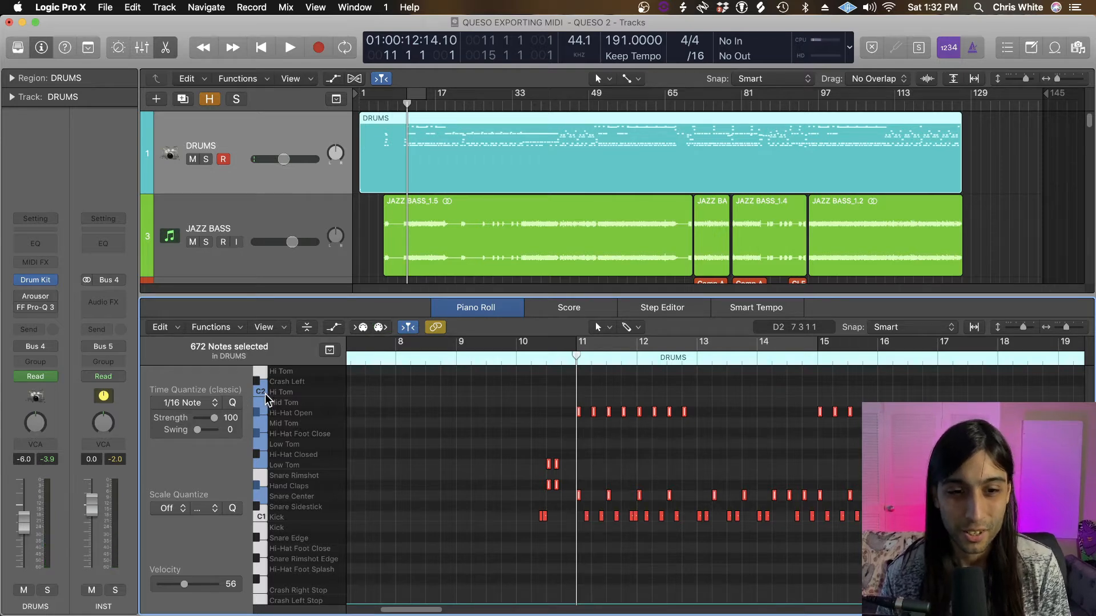
Mute all crash left, tom, hi-hat, hand clap and snare notes in the DRUMS region, and select the C1 kick notes
left_click_drag(259, 393, 263, 510)
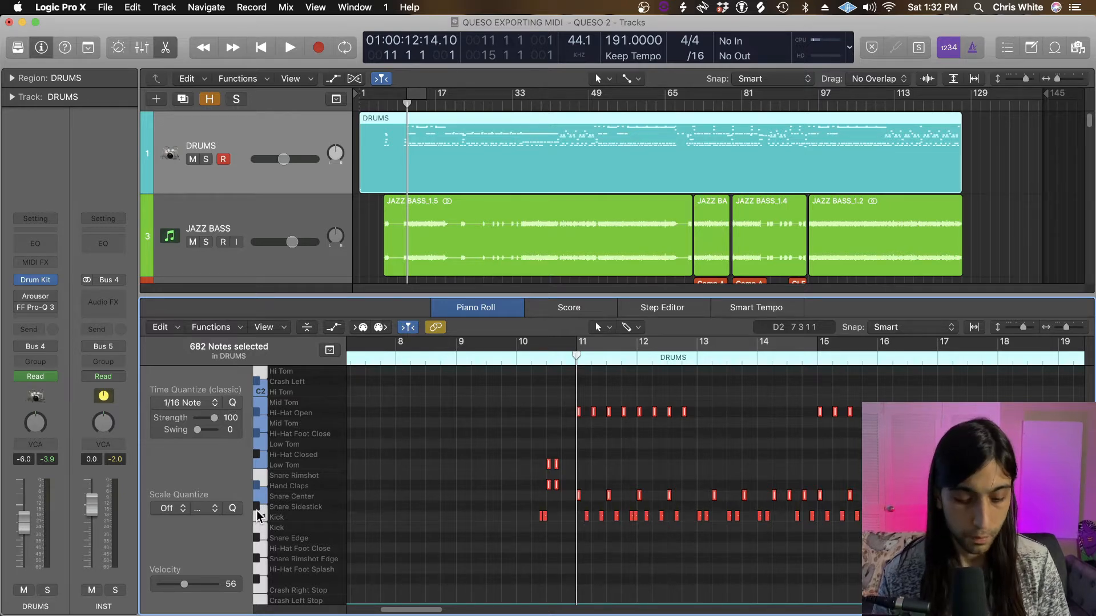
key("ctrl+m")
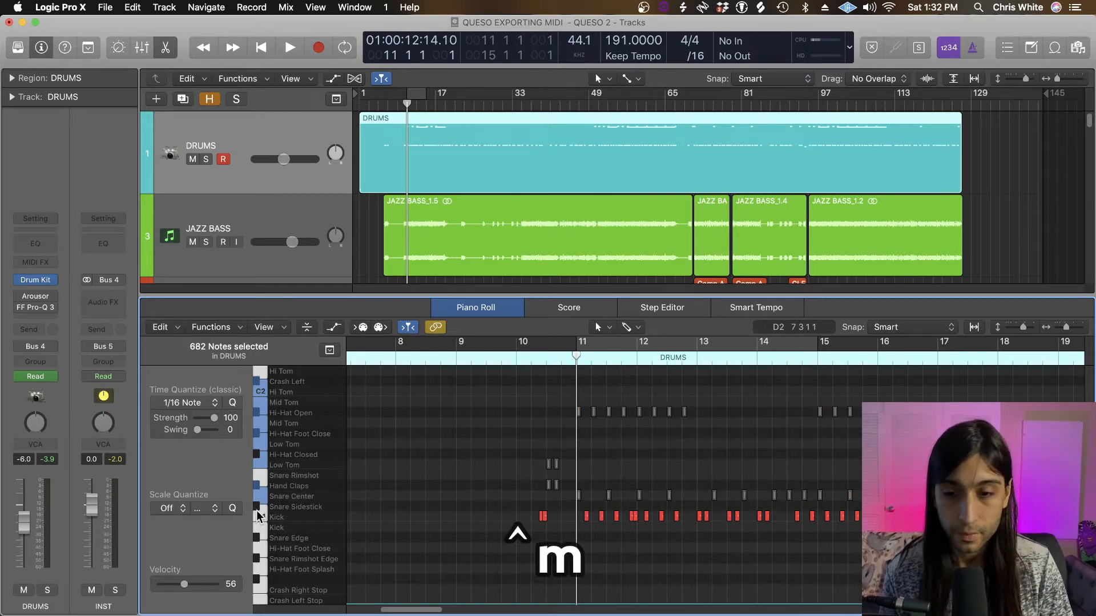
scroll(873, 464, "right", 5)
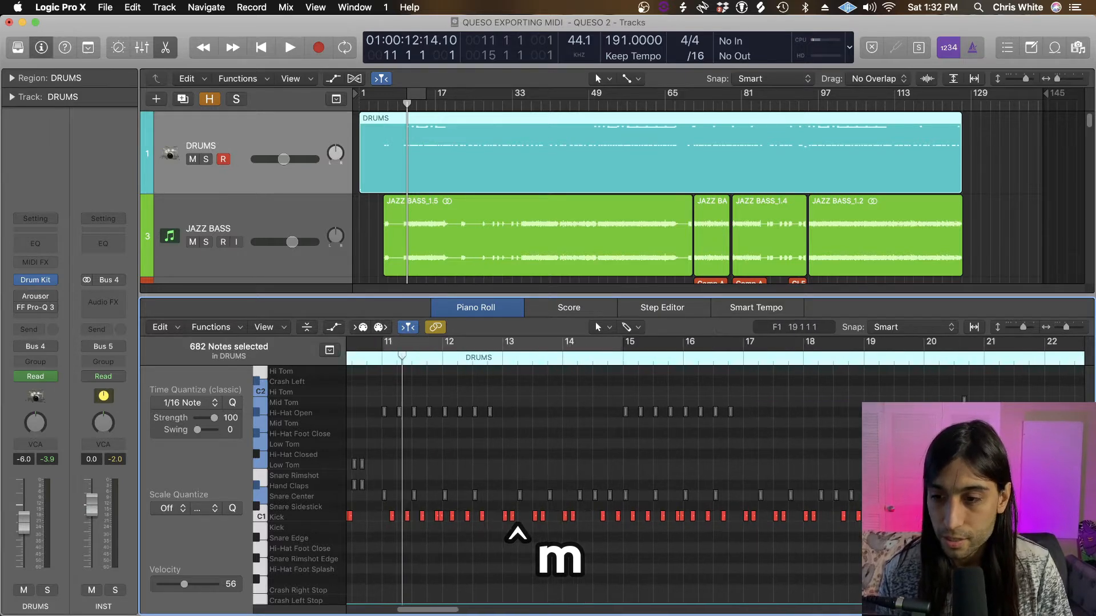
scroll(690, 452, "left", 9)
scroll(611, 458, "left", 4)
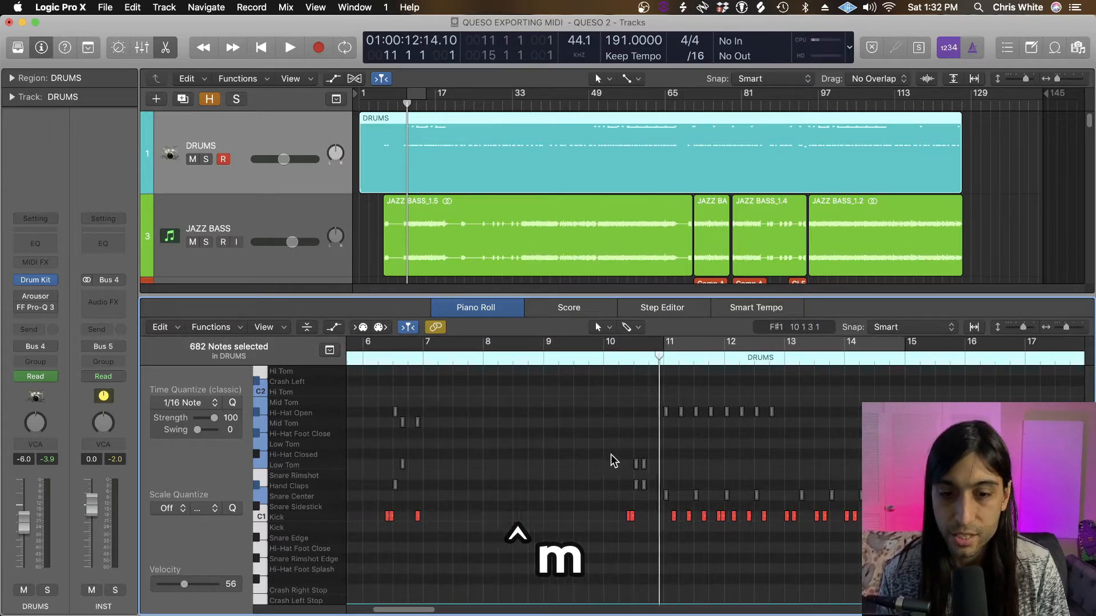
scroll(638, 462, "right", 4)
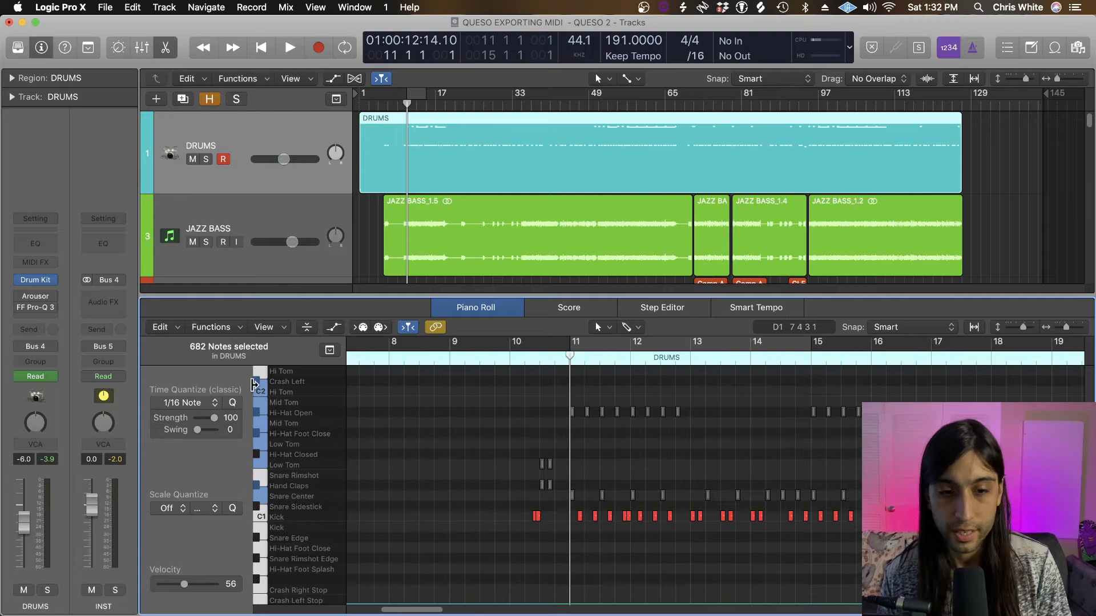
left_click(261, 518)
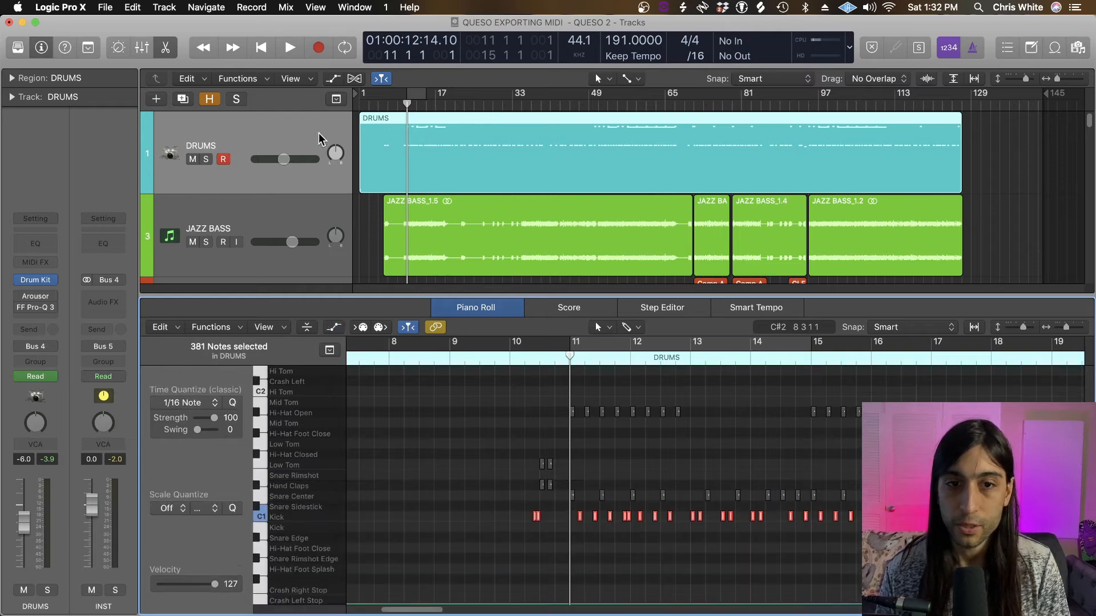
Delete the DRUMS track's automation and reset its volume to 0.0 dB
key("a")
left_click(1007, 176)
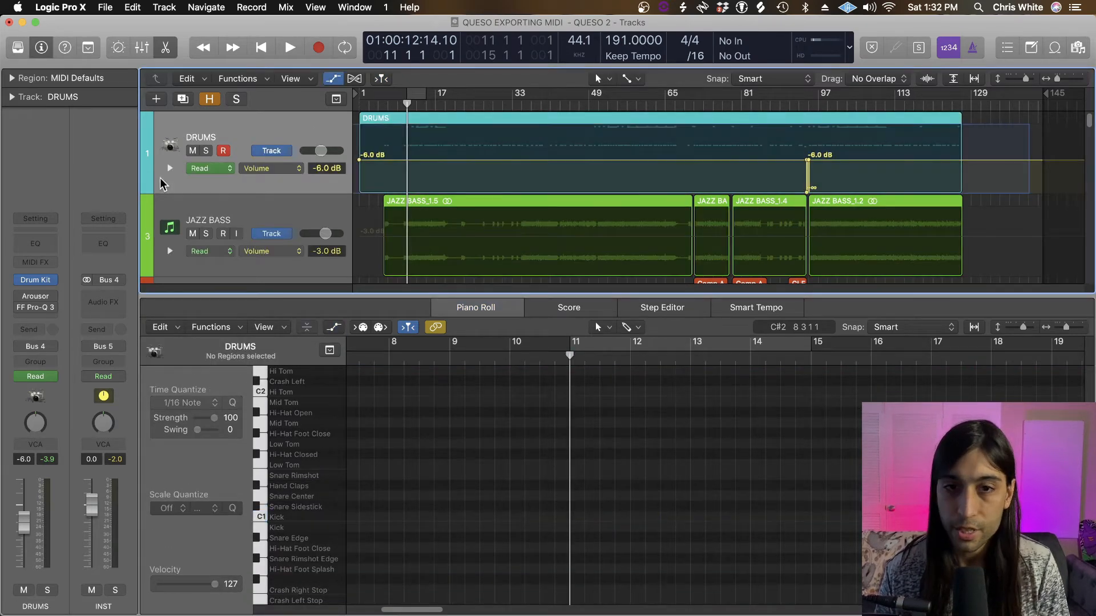
key("ctrl+super+BackSpace")
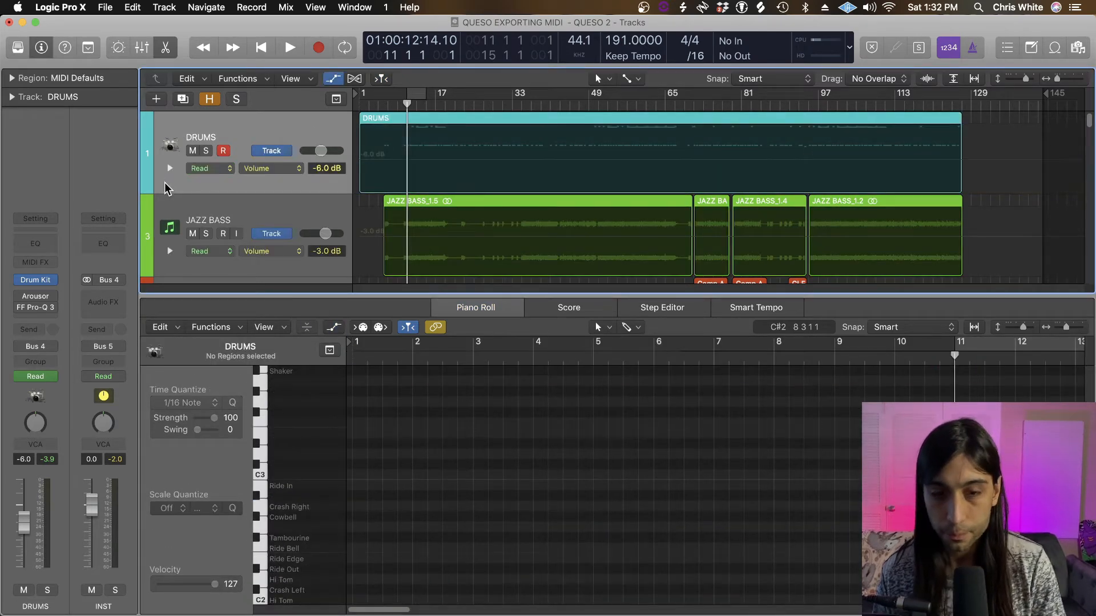
left_click(324, 150, "alt")
key("a")
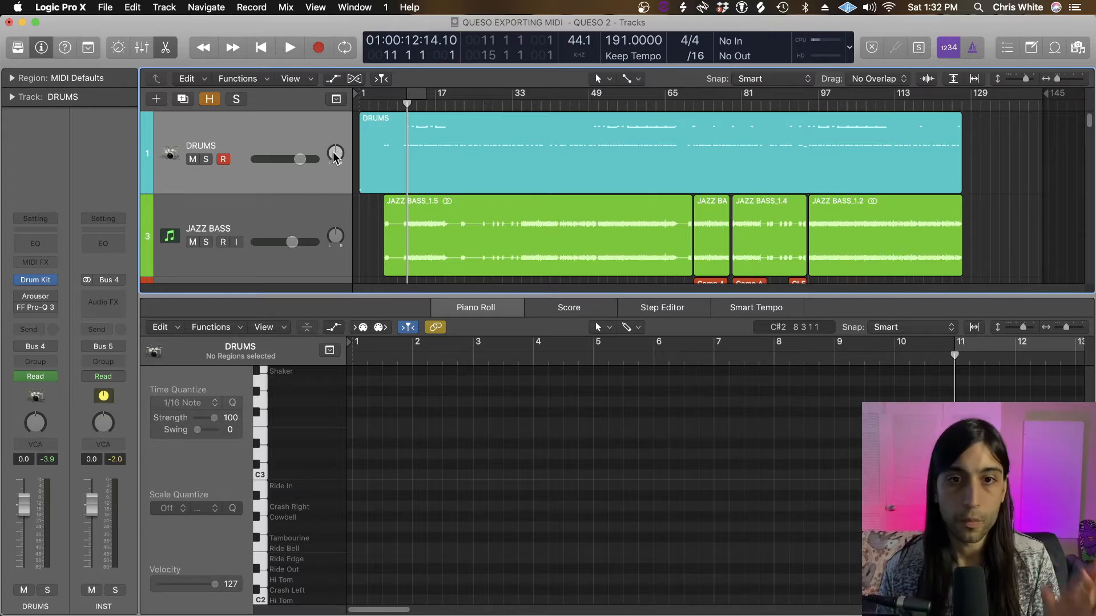
Mute the notes from Ride Out up to Tambourine in the DRUMS region, leaving only the kick active
left_click(415, 138)
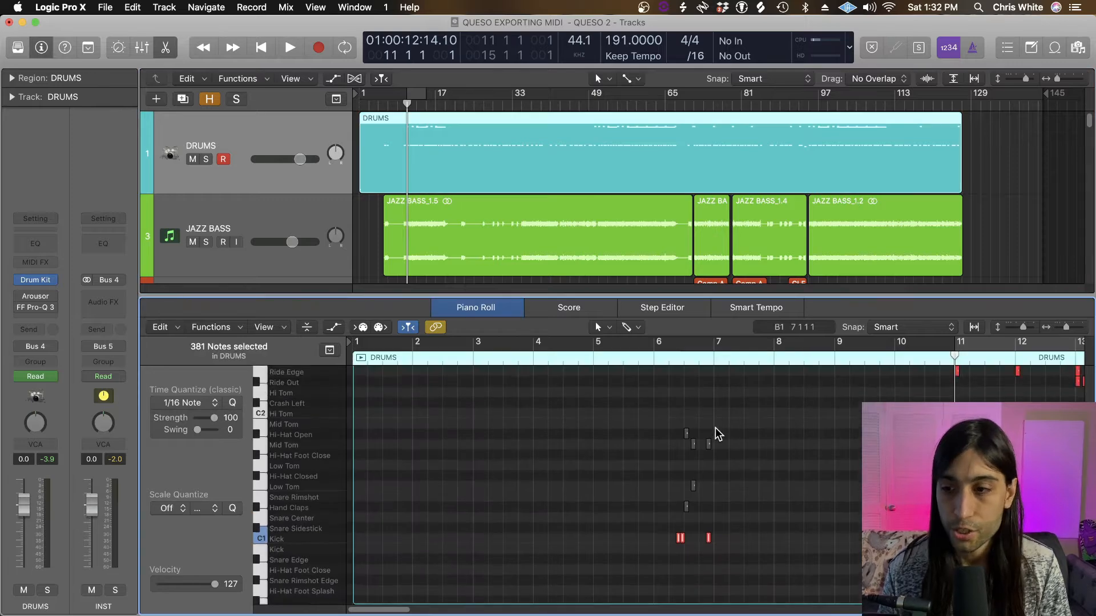
scroll(714, 437, "down", 8)
scroll(714, 437, "right", 9)
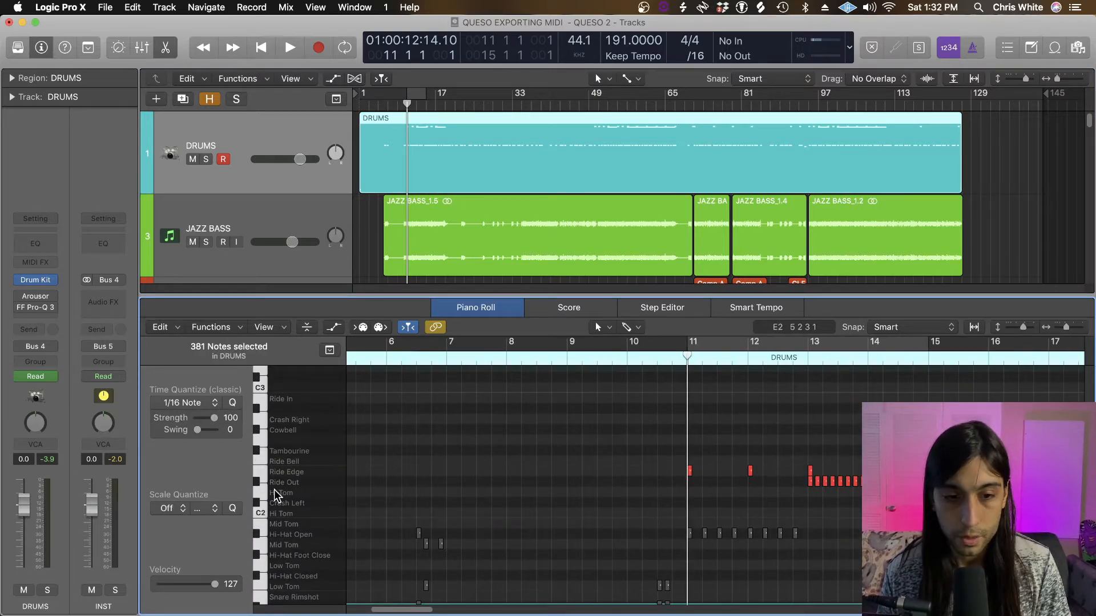
left_click_drag(256, 492, 257, 416)
key("ctrl+m")
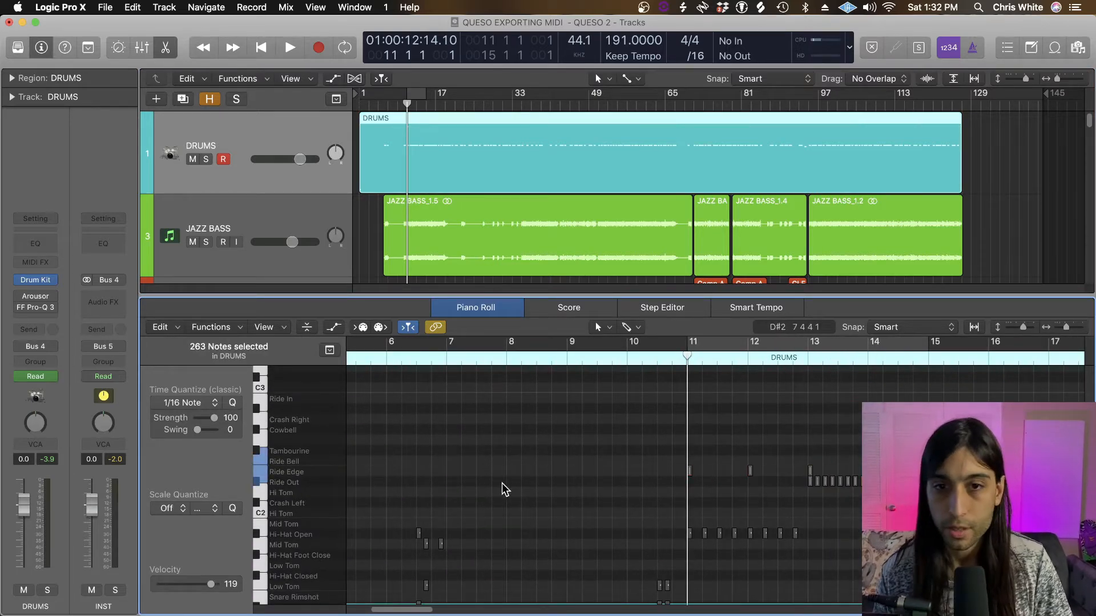
scroll(514, 464, "down", 5)
Bounce the DRUMS region in place to a new track named KICK, leaving the source and keeping Normalize off
left_click(442, 177)
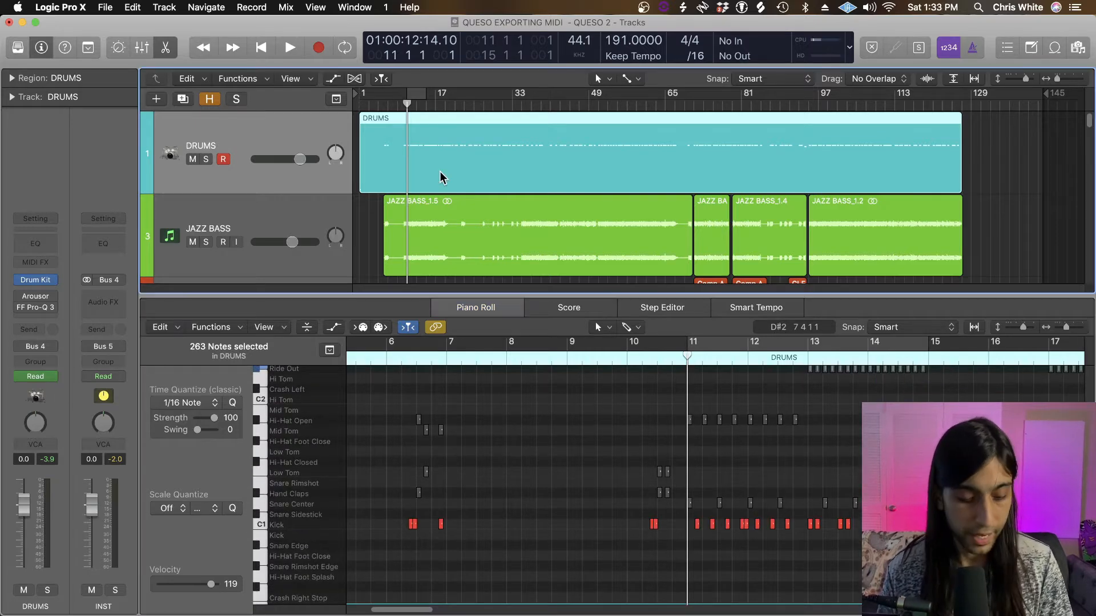
key("ctrl+b")
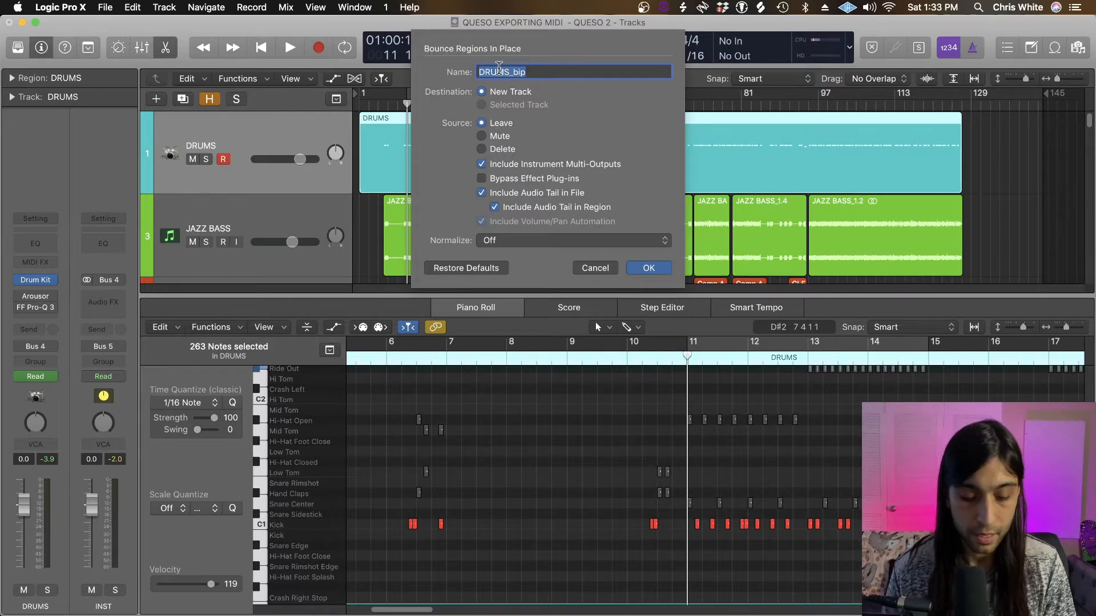
type("J")
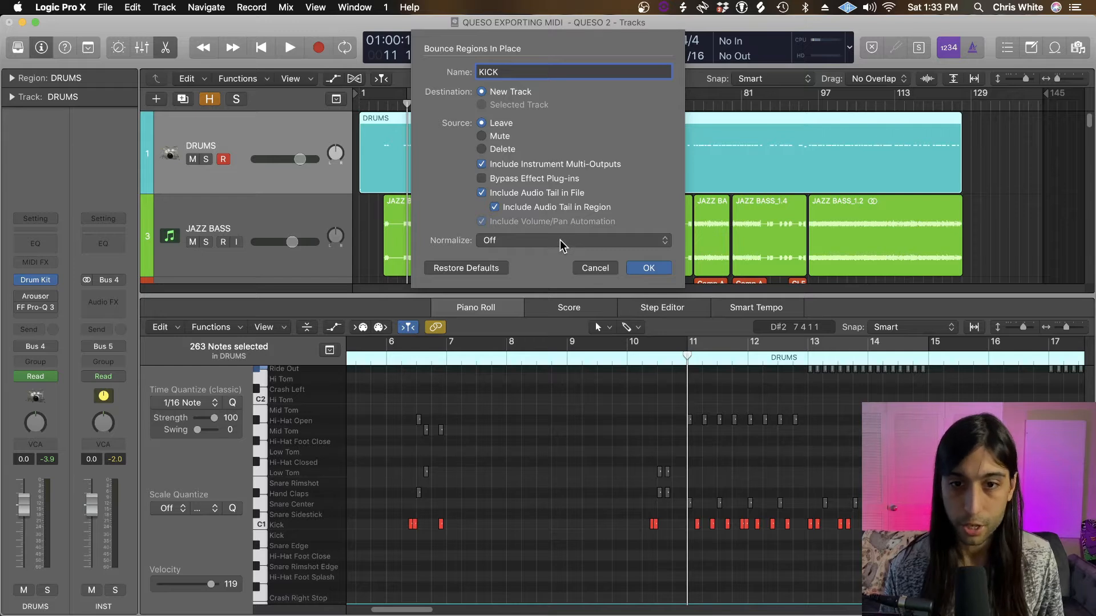
left_click(562, 240)
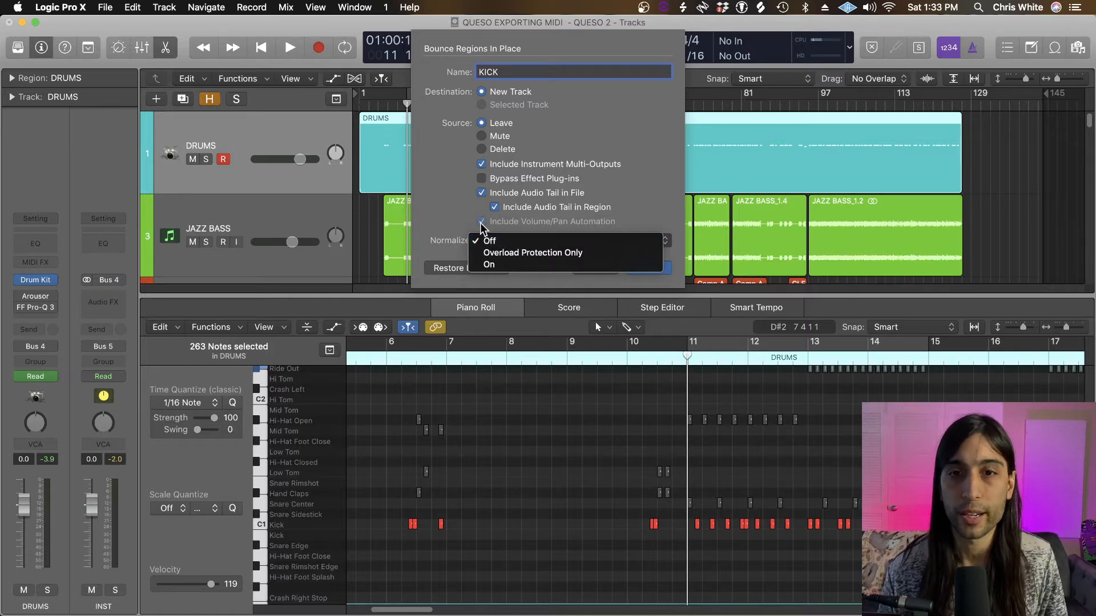
left_click(450, 218)
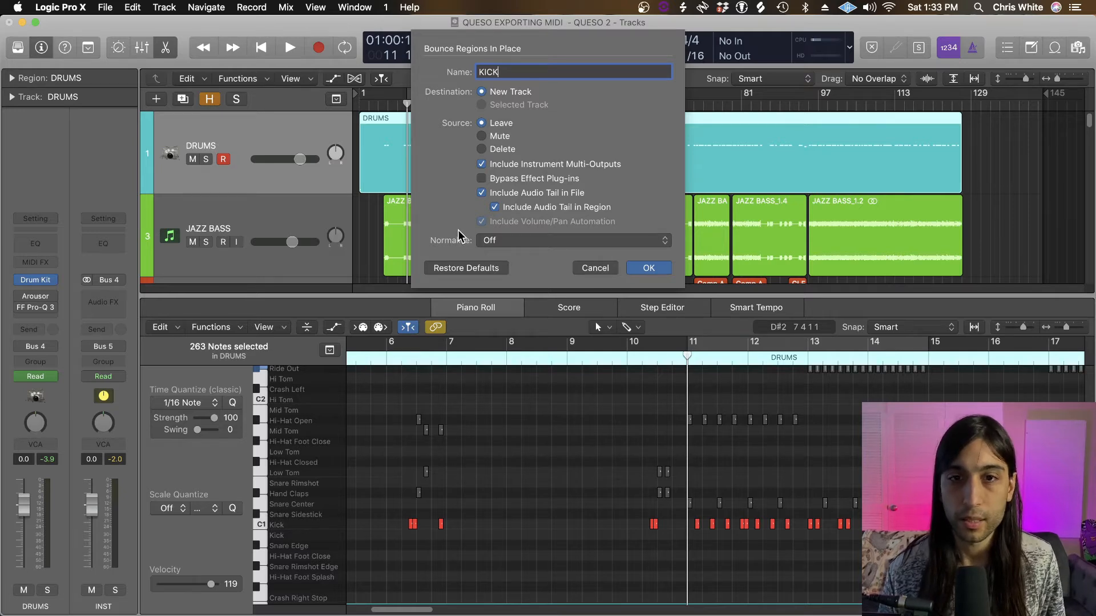
left_click(649, 268)
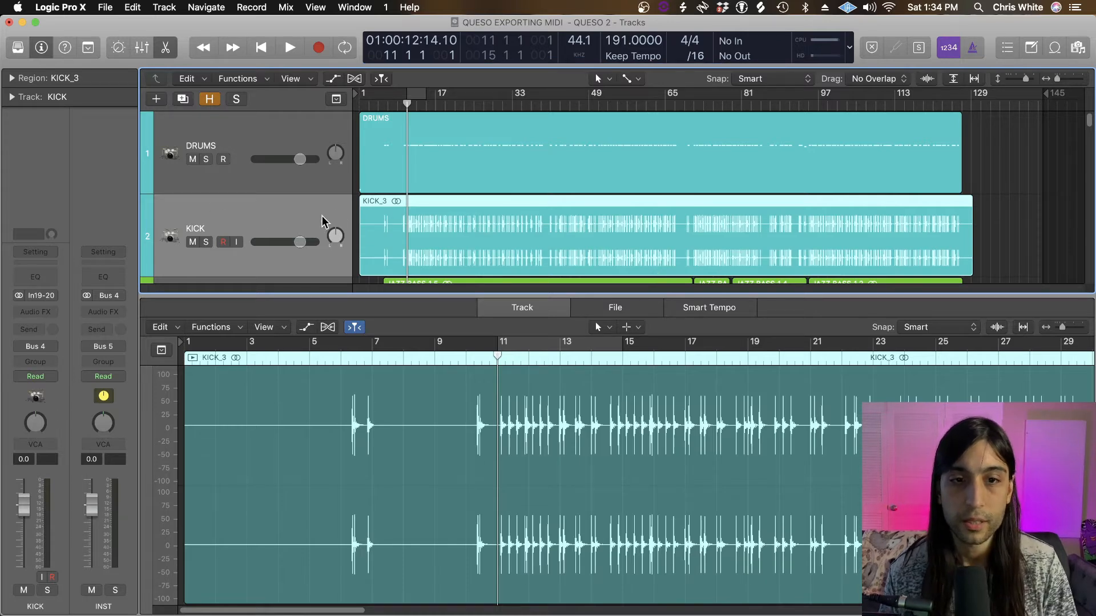
Play the KICK track soloed with the cycle range on from bar 11, stop playback and unsolo the track
key("s")
key("c")
key("space")
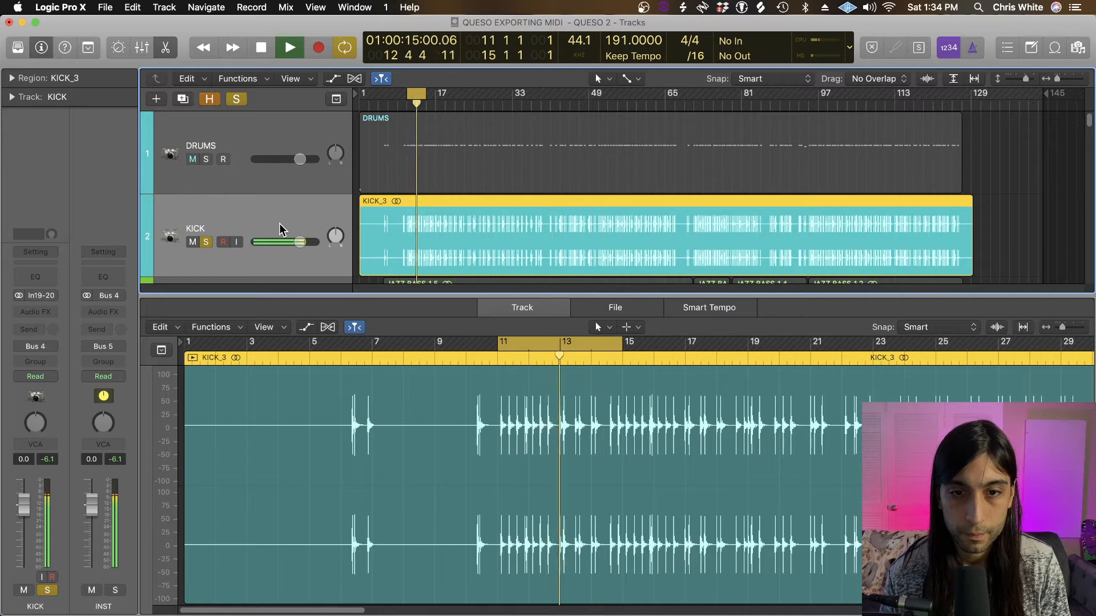
key("space")
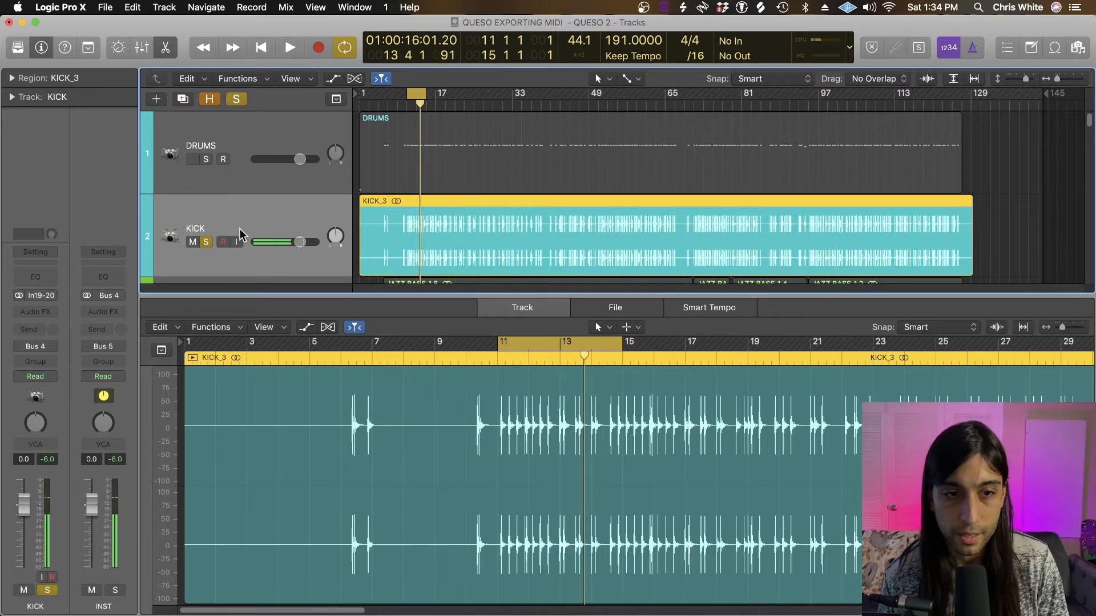
key("s")
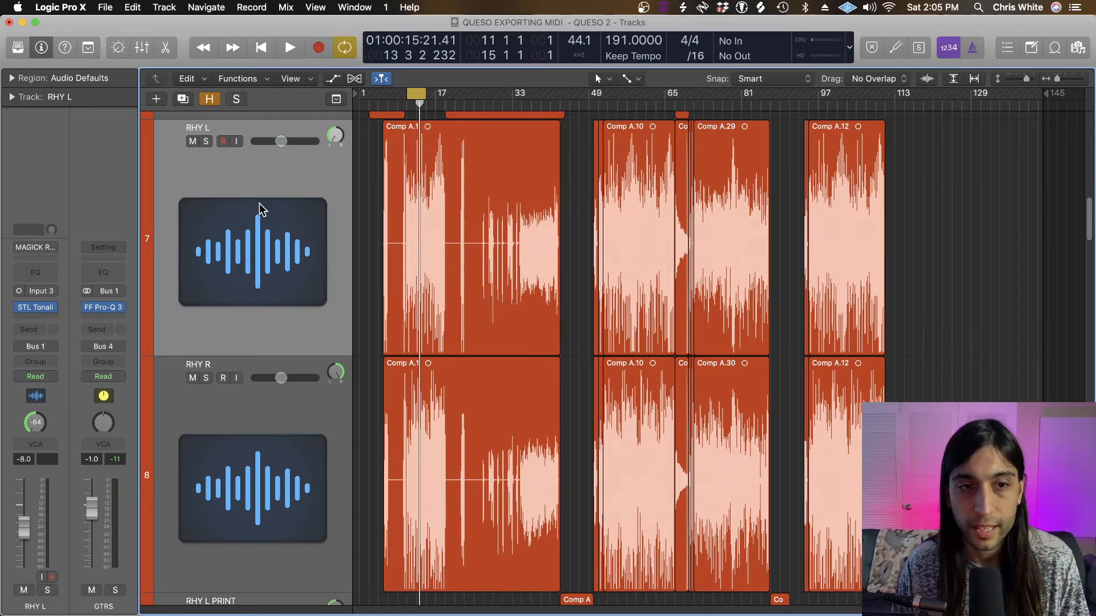
Play the RHY L and RHY R guitar tracks soloed together, stop playback and unsolo both
key("space")
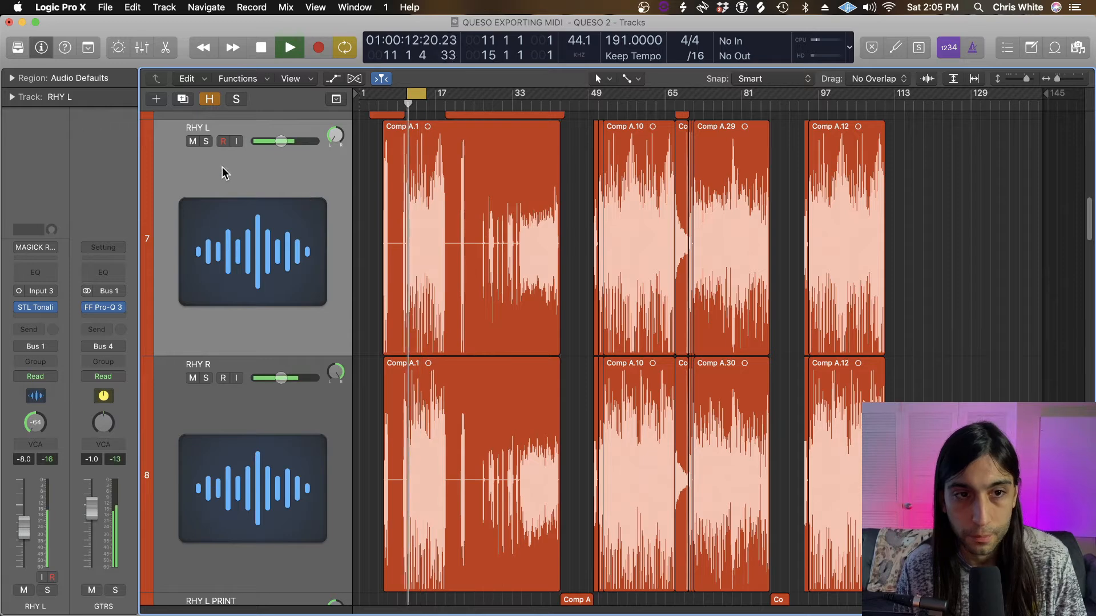
left_click(206, 141)
left_click(206, 378)
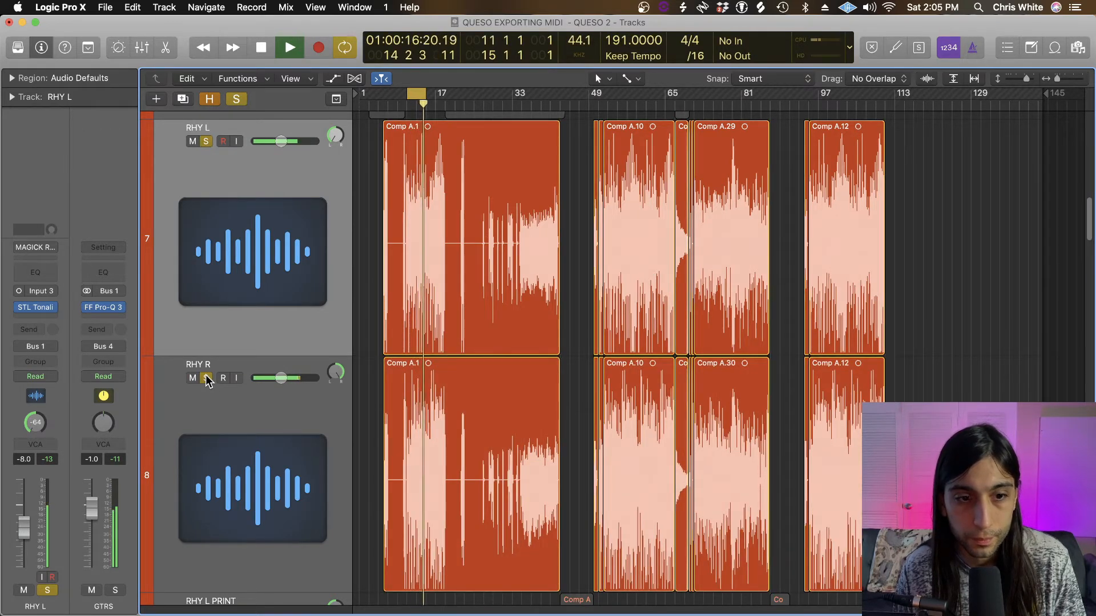
key("space")
left_click(206, 378)
left_click(206, 141)
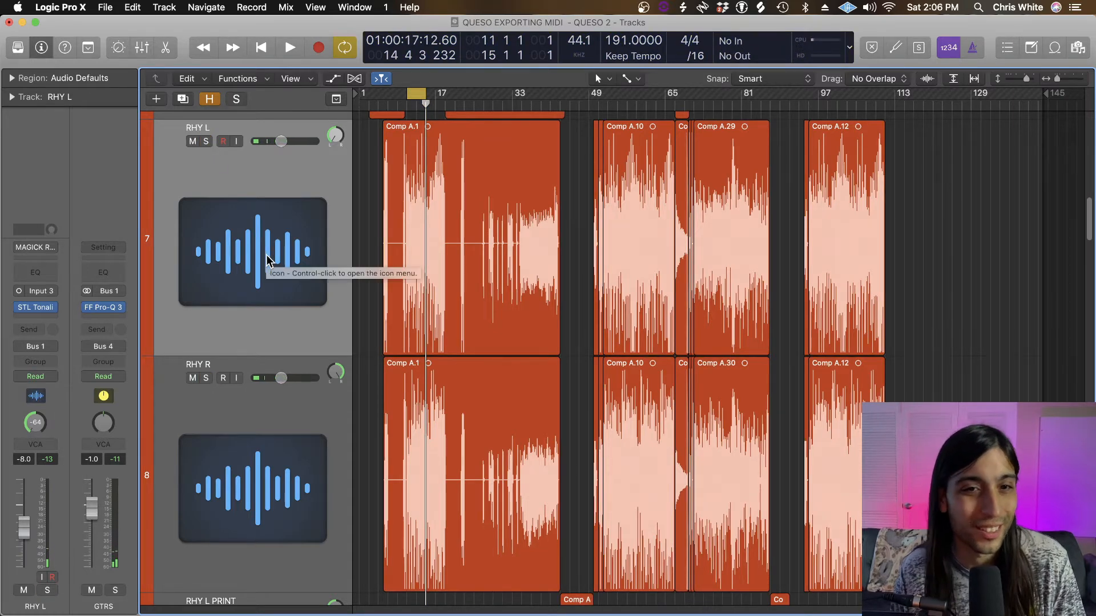
Turn off cycle mode and record a short region on RHY L from the very start of the project at bar 1
key("c")
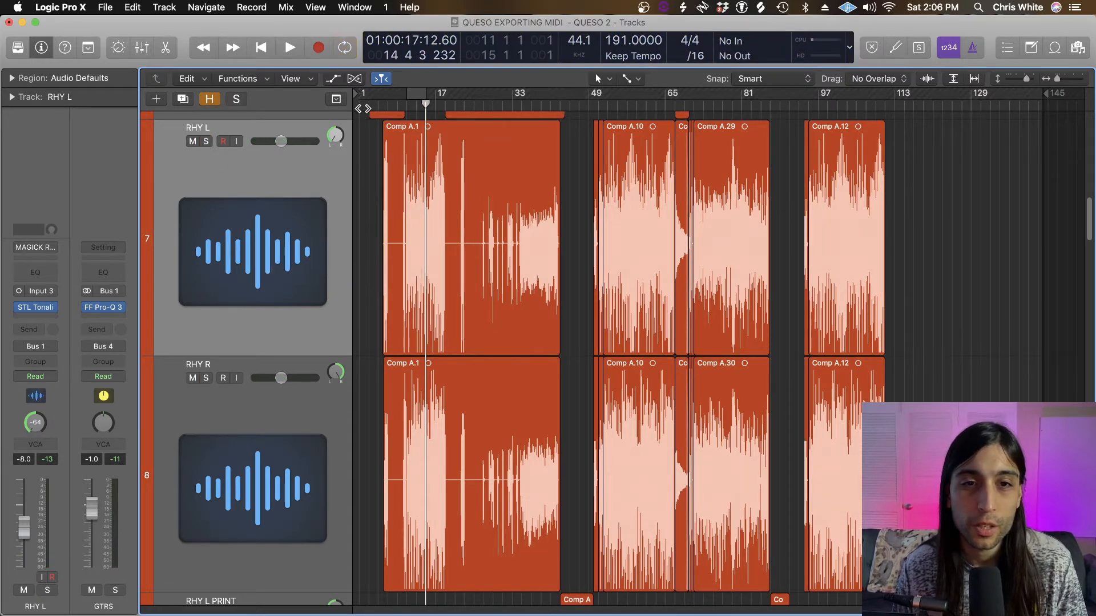
left_click_drag(364, 107, 359, 105)
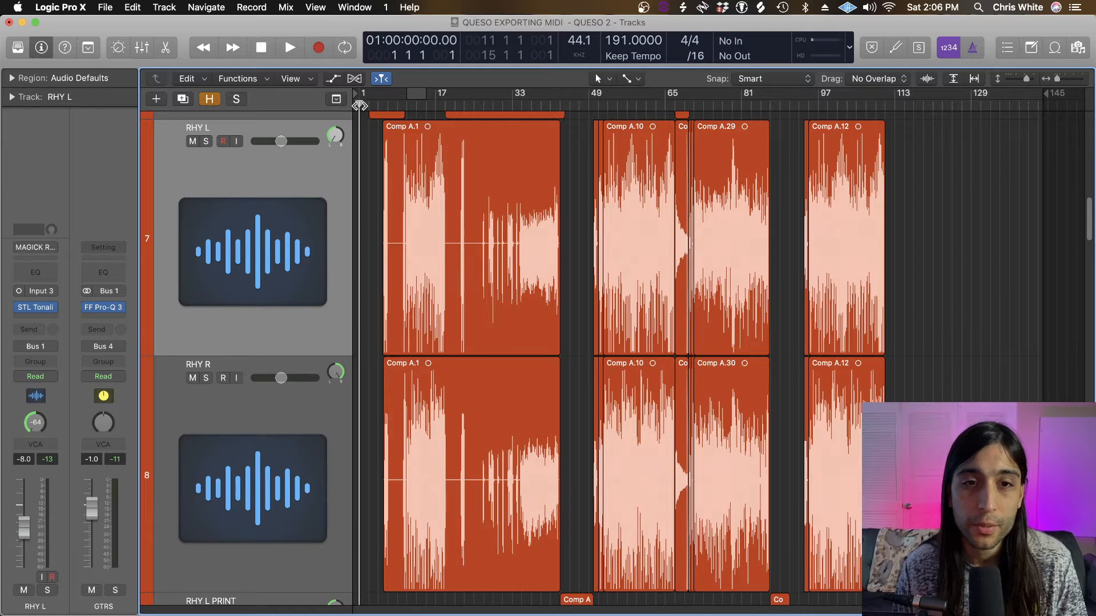
right_click(362, 140)
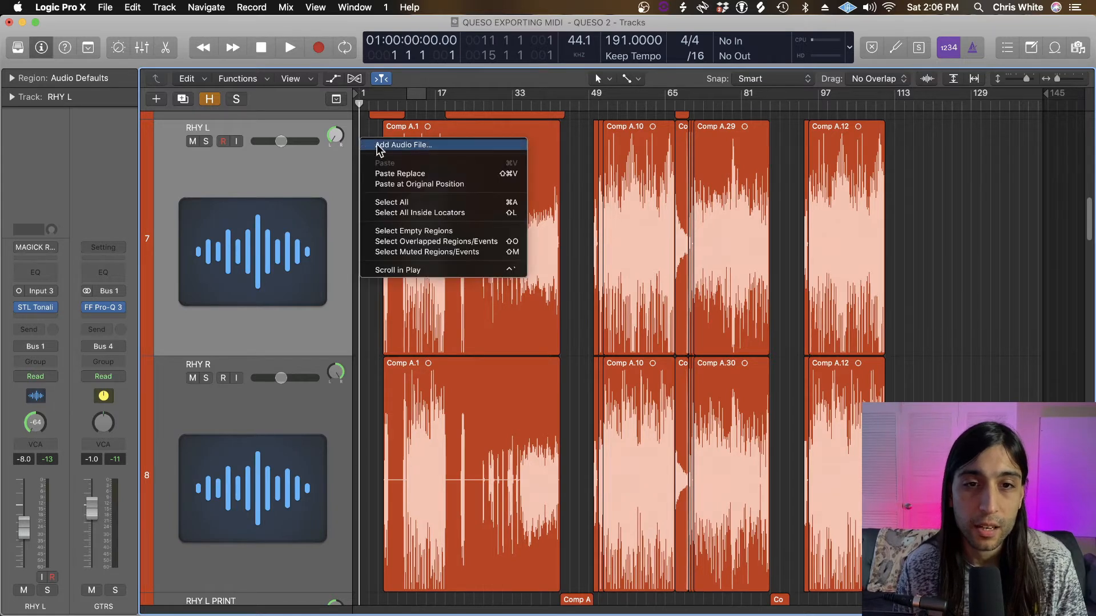
left_click(345, 150)
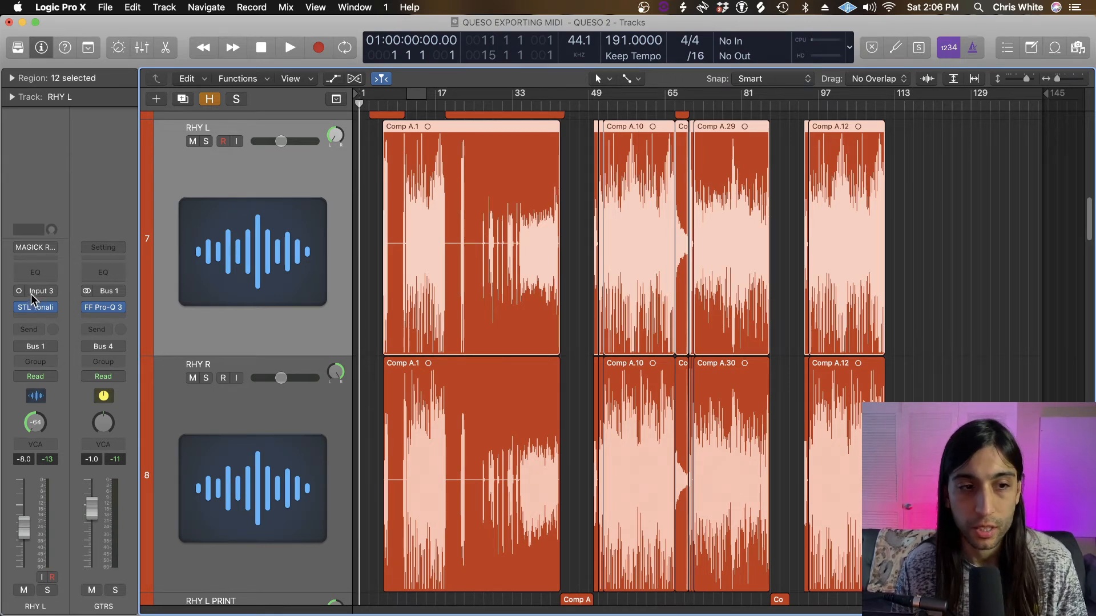
left_click(223, 141)
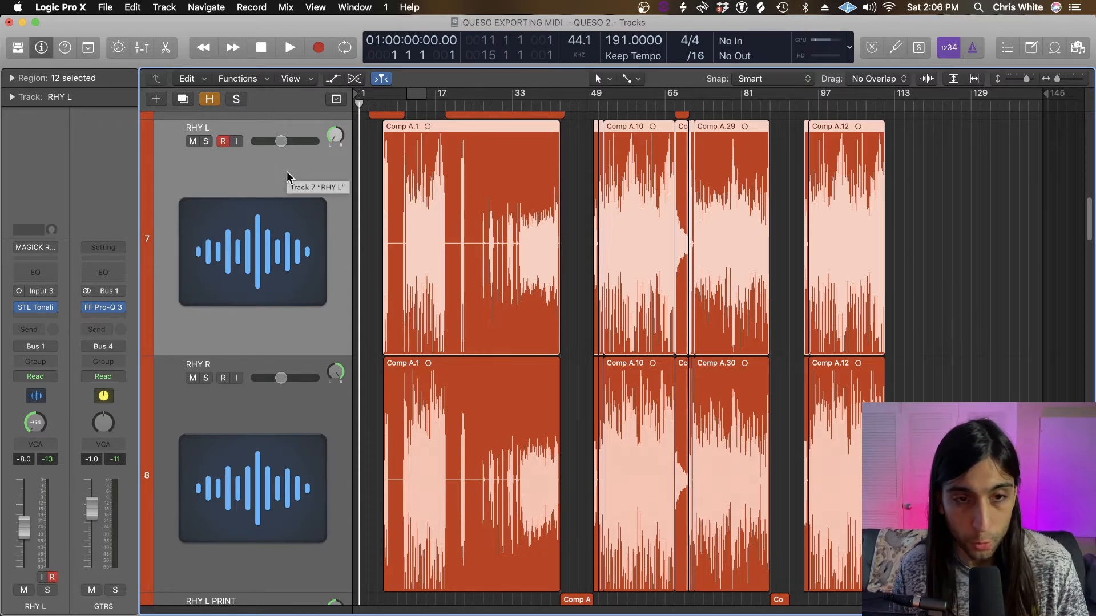
key("r")
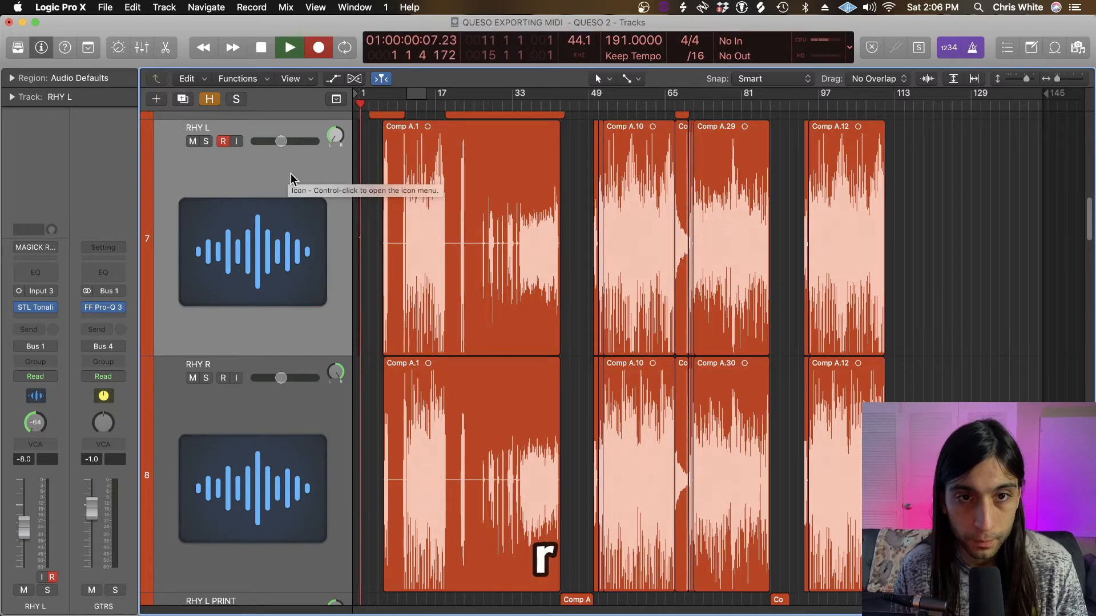
key("space")
Copy the short recorded region at the start of RHY L to the same position on RHY R
key("super+Right")
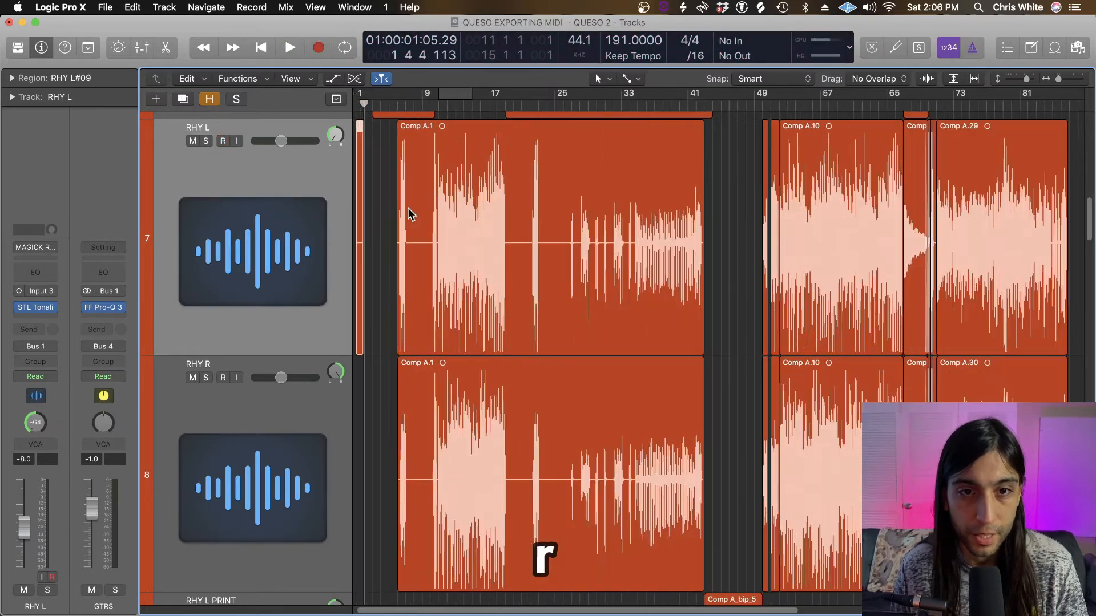
key("super+Right")
scroll(409, 219, "right", 3)
scroll(408, 221, "left", 3)
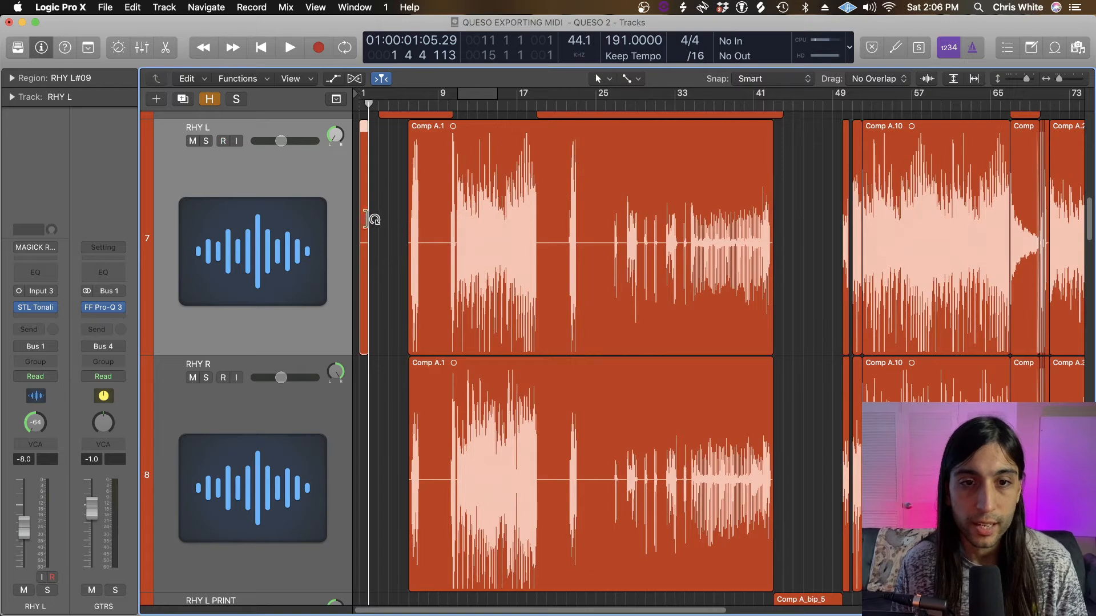
key("ctrl+r")
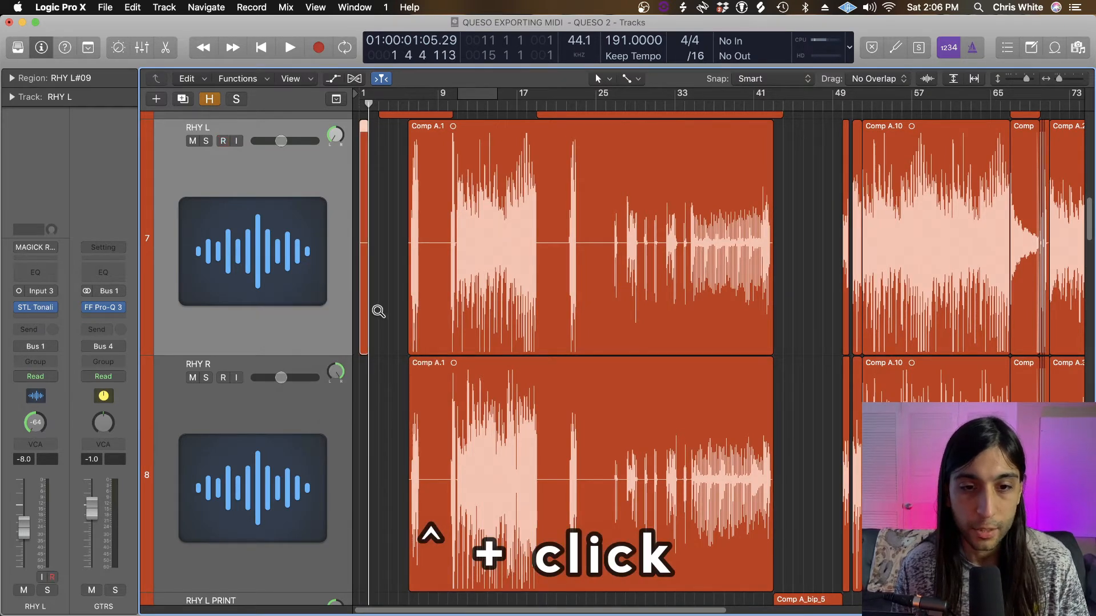
left_click_drag(365, 317, 359, 417)
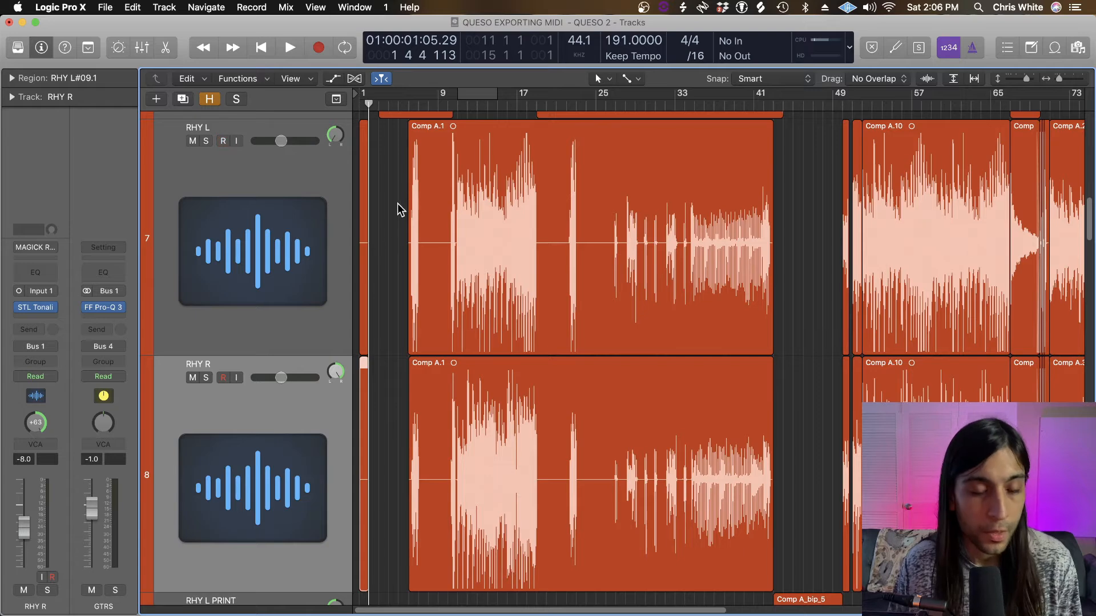
Select all regions on RHY L and RHY R and join them into one continuous region per track
key("super+Left")
key("super+Left")
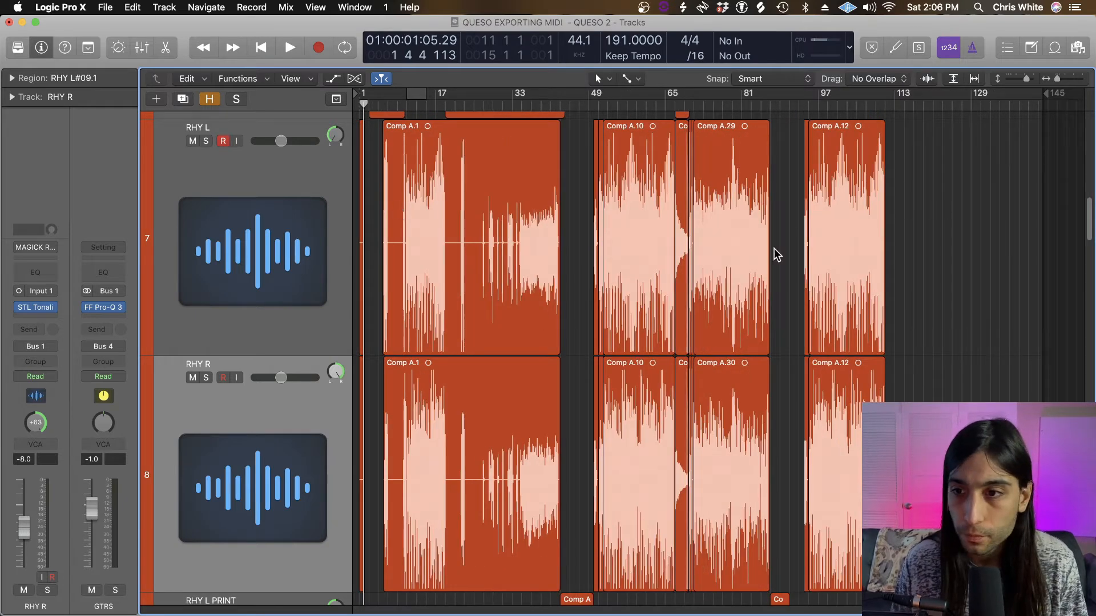
key("super+a")
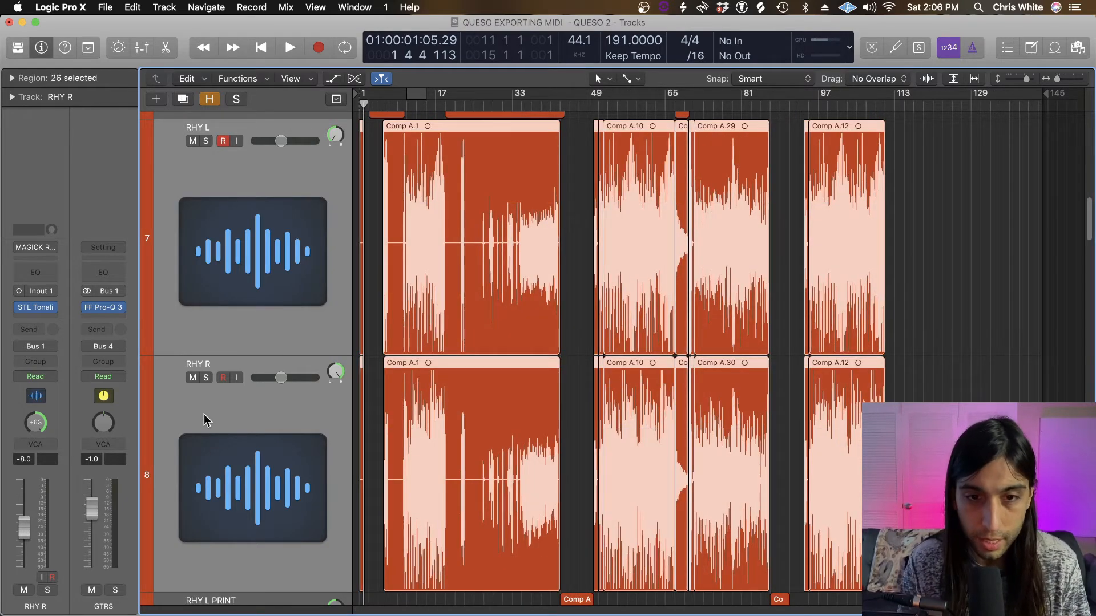
key("super+j")
key("Return")
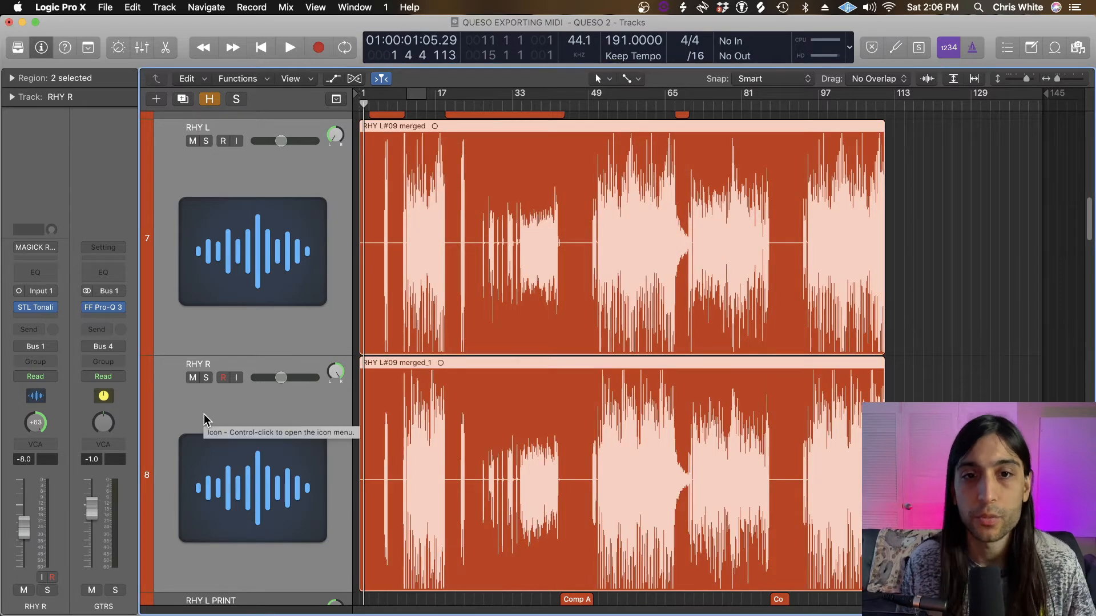
Select the RHY L and RHY R tracks together, reset their volume to 0.0 dB and center their pan
left_click(406, 107)
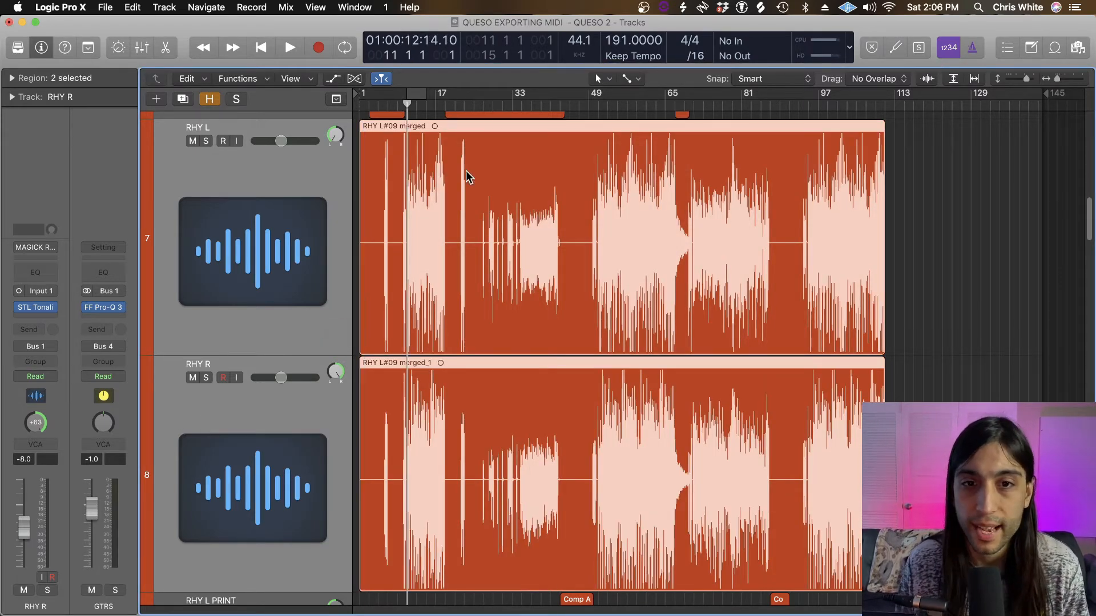
key("super+Right")
key("super+Right")
key("super+Right")
key("super+Right")
key("super+Right")
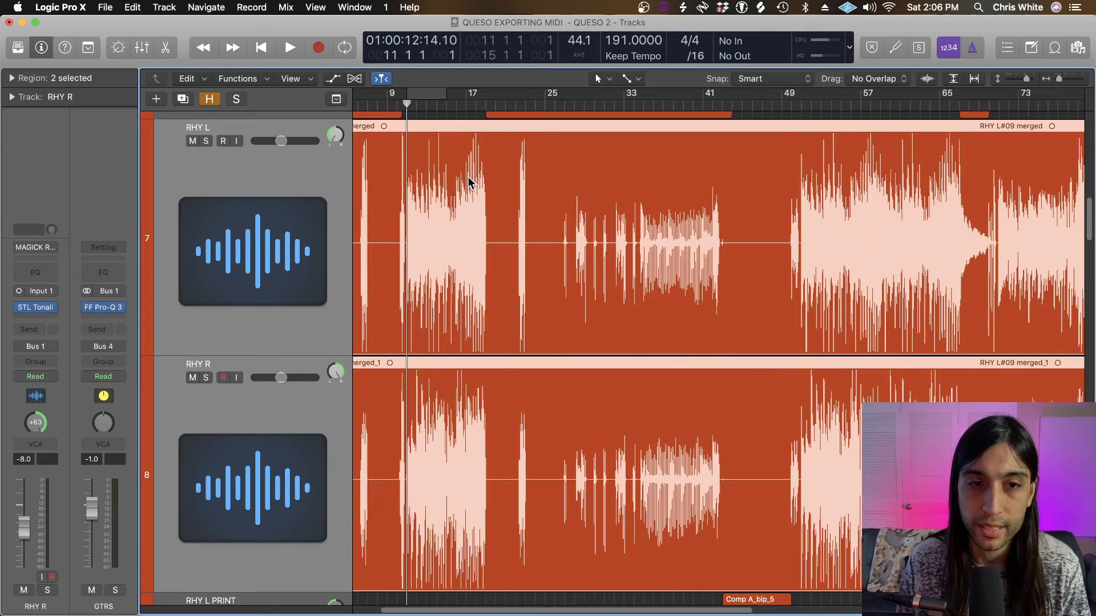
left_click(224, 226)
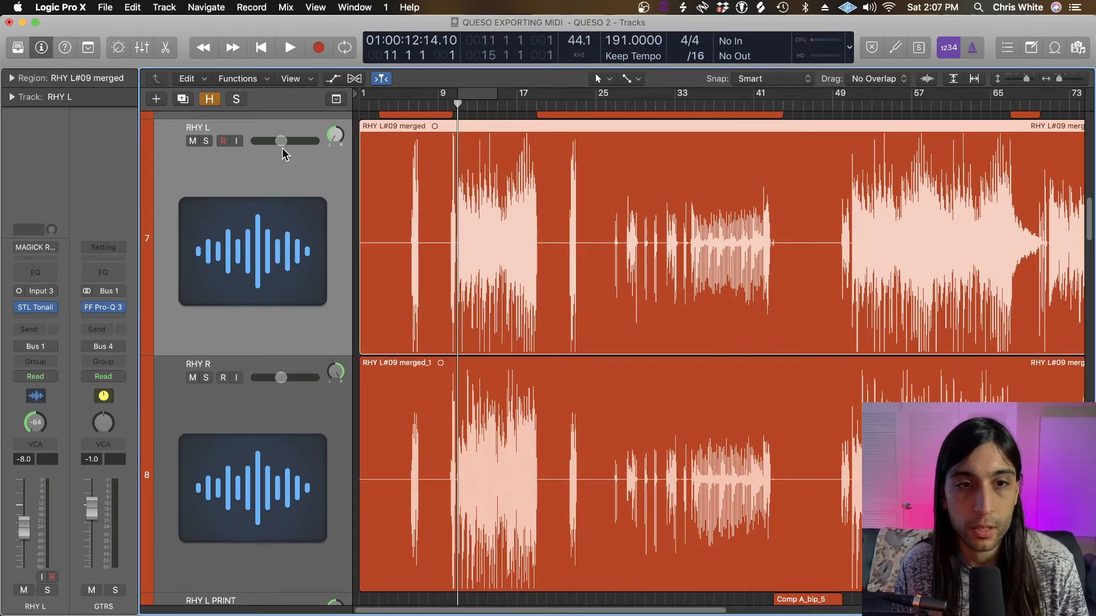
left_click(264, 431, "shift")
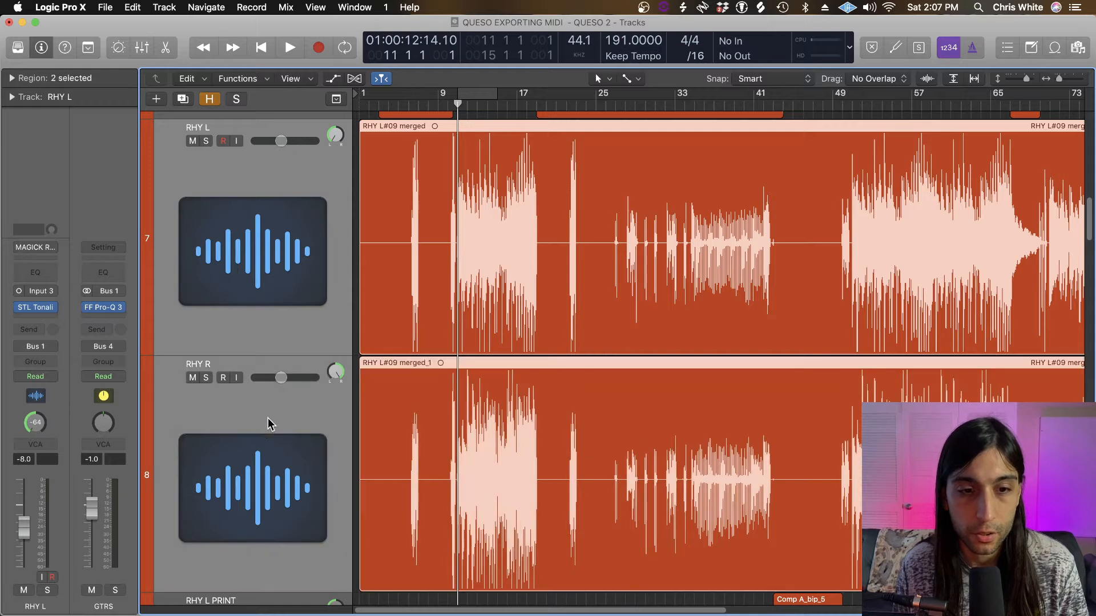
left_click(279, 142, "alt")
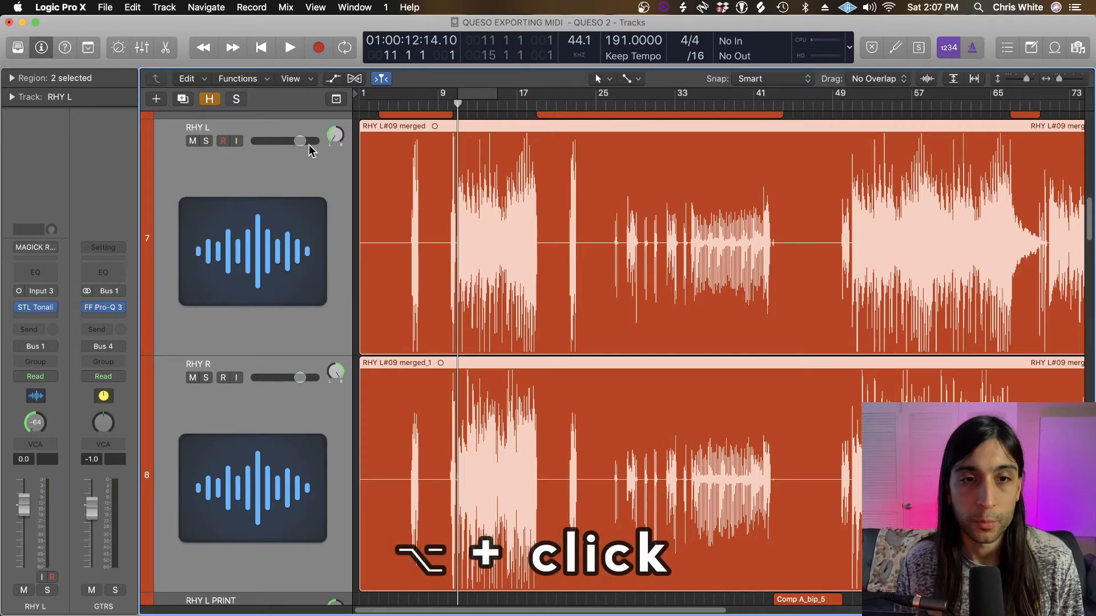
left_click(336, 140, "alt")
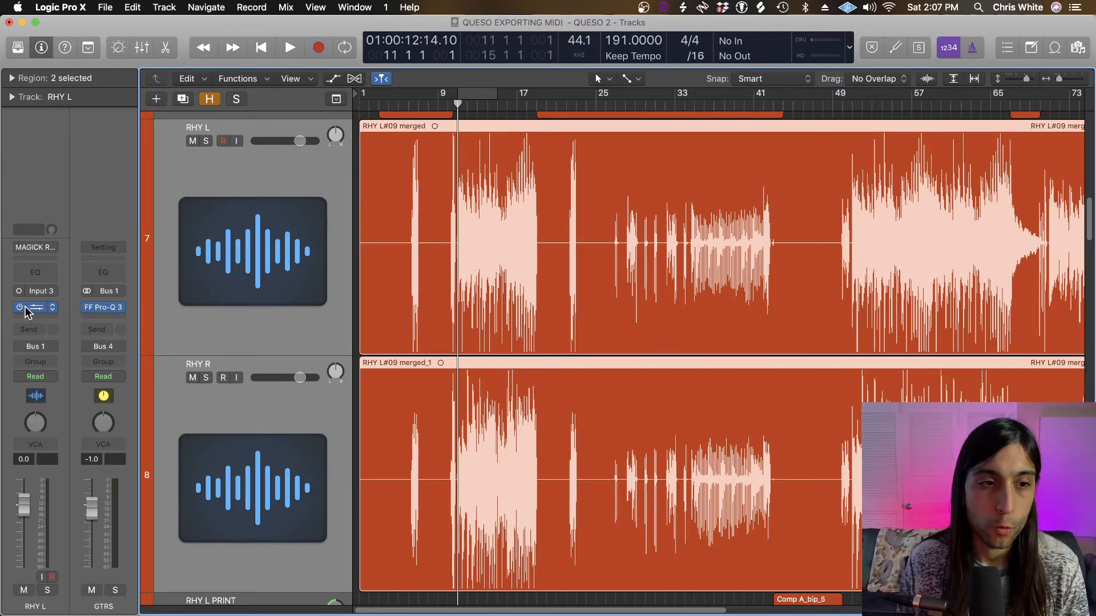
Bypass STL Tonality on RHY L and bounce its merged region in place to a new track named RHY L DI, with Normalize off
left_click(256, 214)
mouse_move(23, 311)
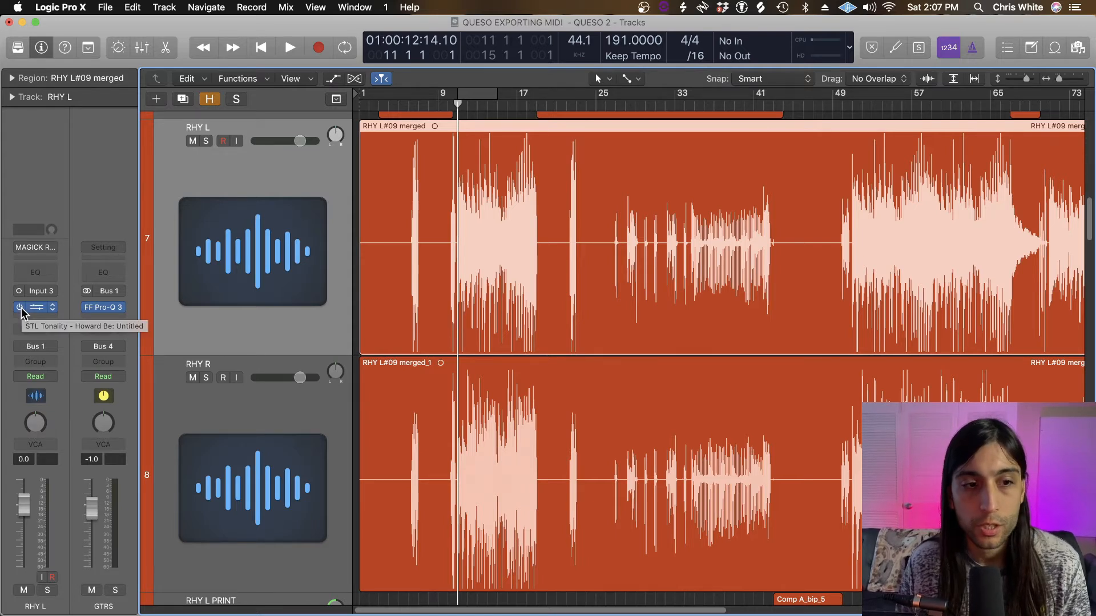
left_click(20, 308)
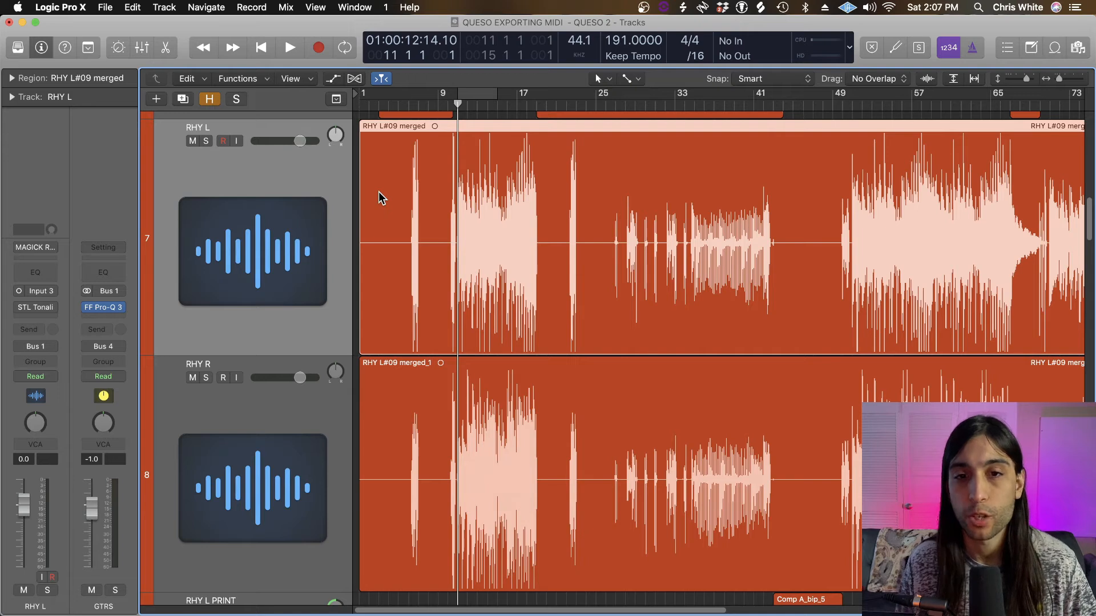
key("ctrl+b")
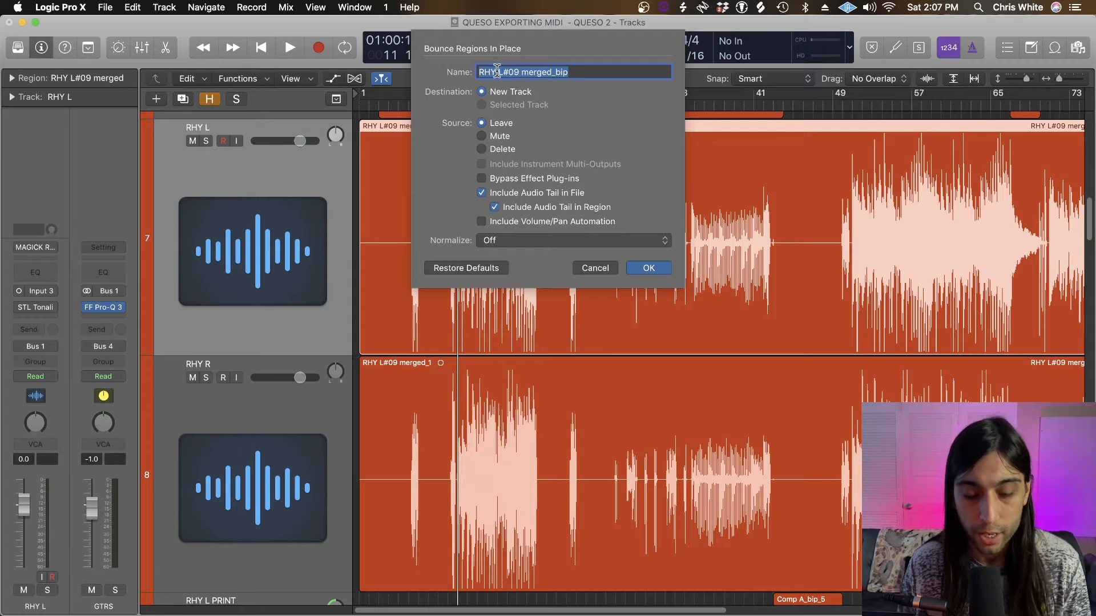
type("RHY L DI")
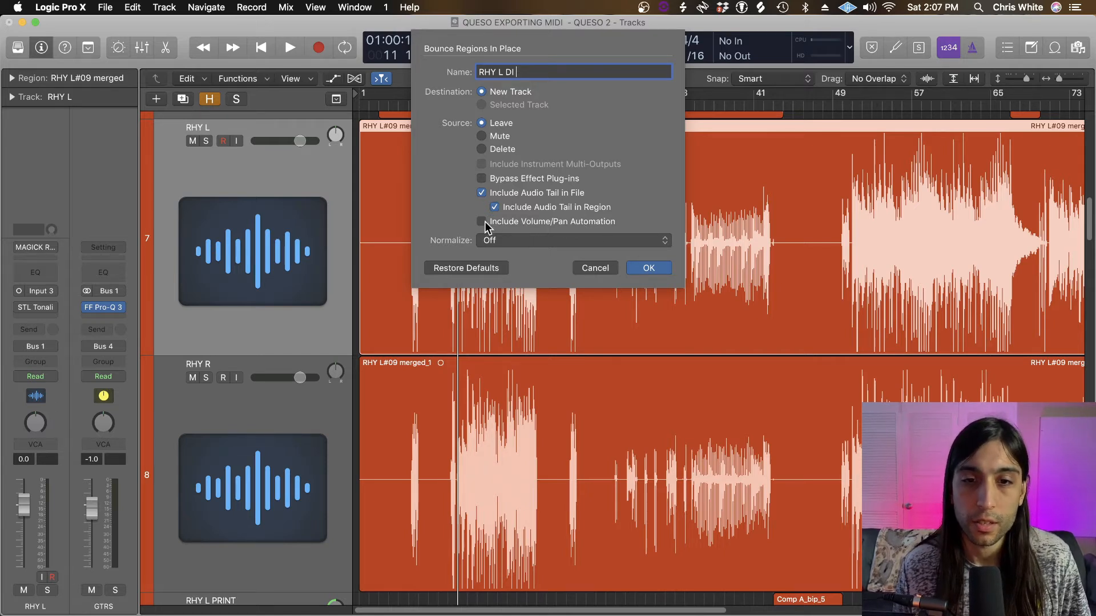
left_click(650, 269)
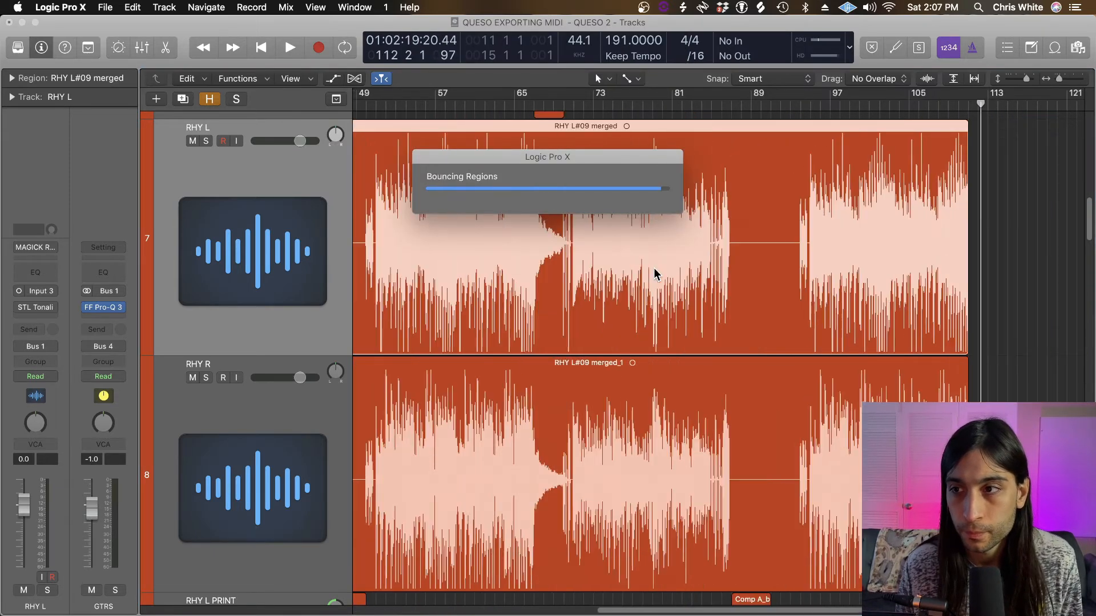
scroll(508, 295, "left", 3)
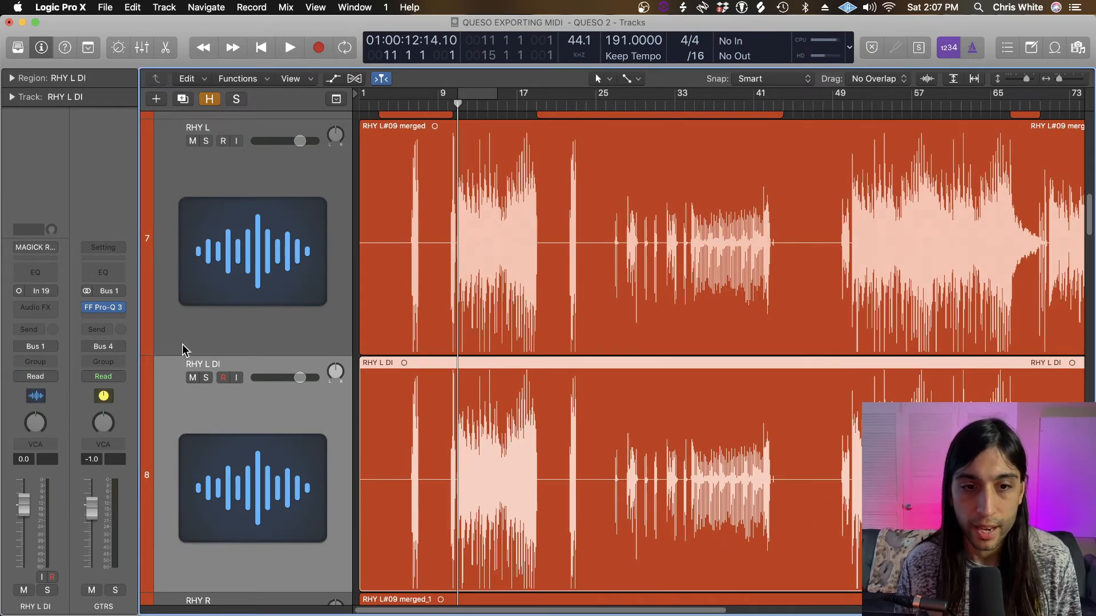
Bypass STL Tonality on RHY R and bounce its merged region in place to a new track named RHY R DI, with Normalize off
key("Down")
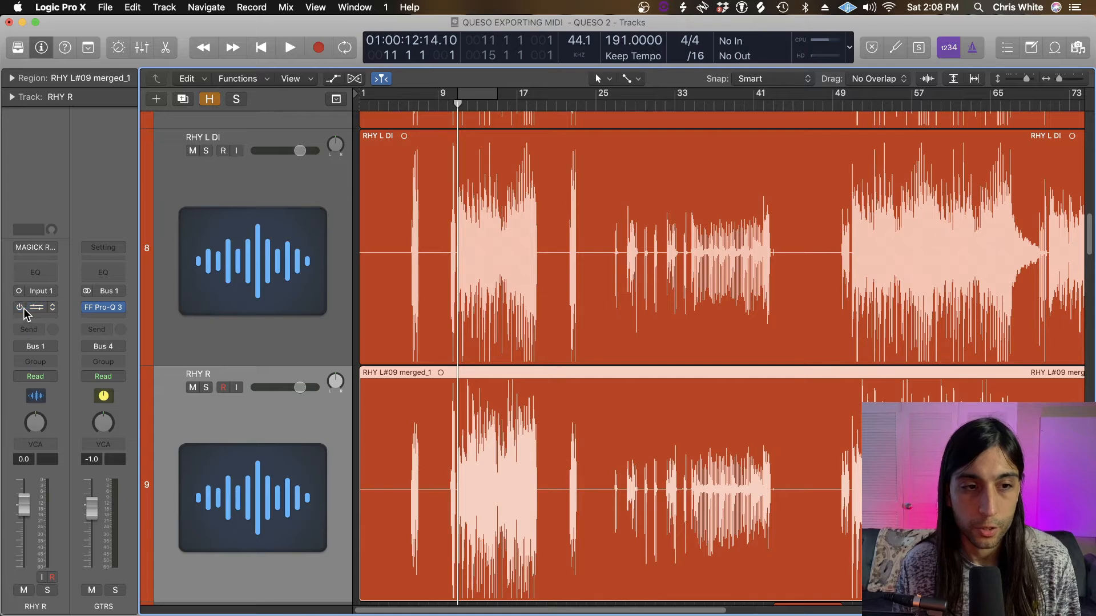
key("ctrl+b")
type("RHY ")
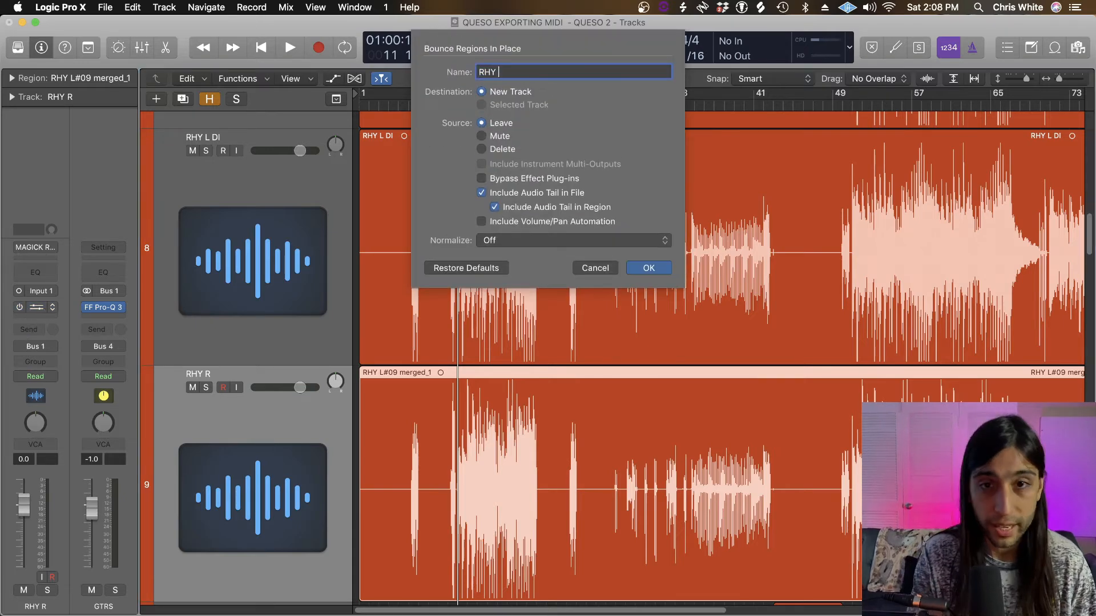
type("R DI")
key("Return")
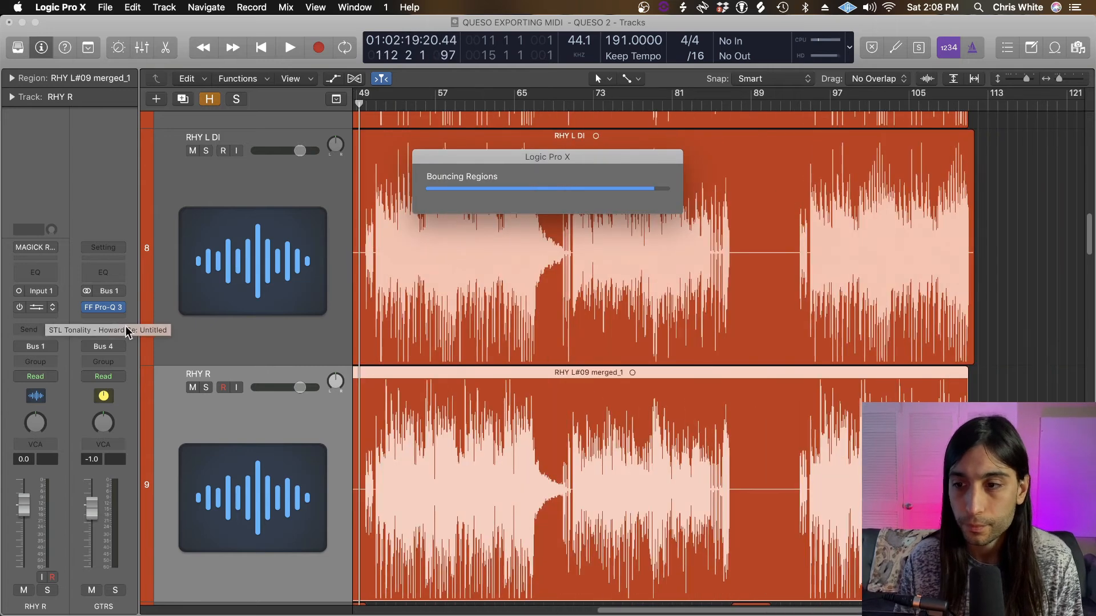
scroll(236, 327, "up", 5)
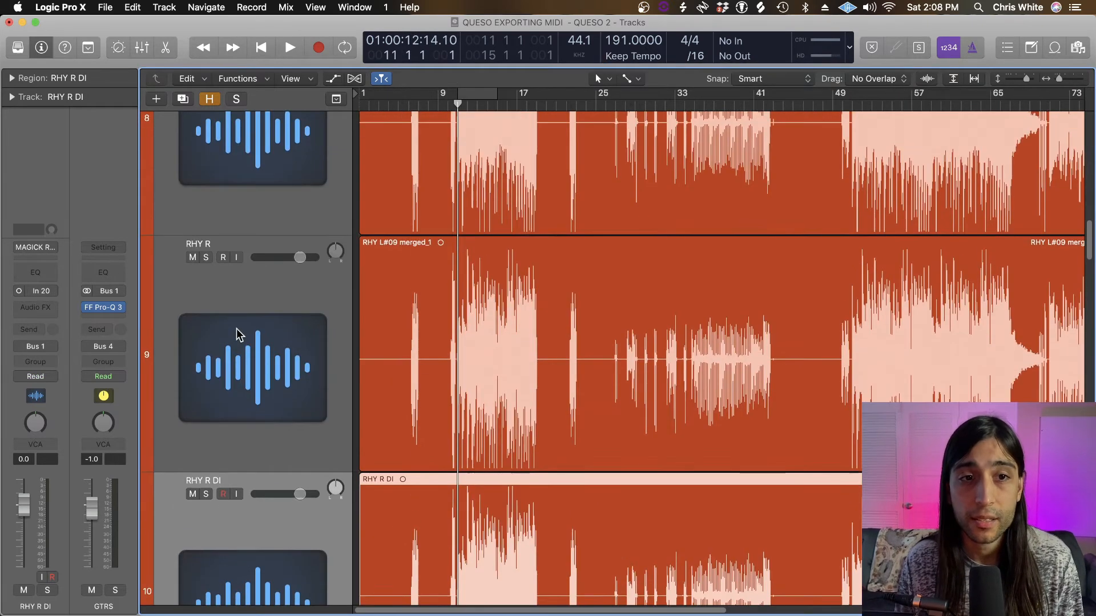
Bounce RHY L's merged region in place to a new track named RHY L PRINTED, keeping STL Tonality active and Normalize off
left_click(241, 321)
scroll(241, 321, "up", 6)
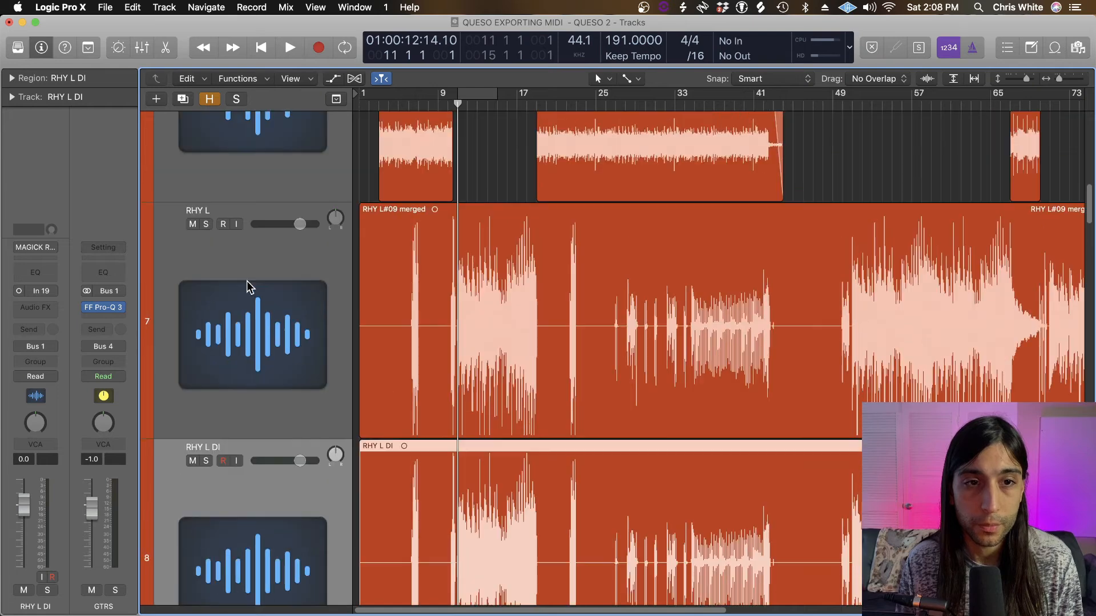
left_click(247, 281)
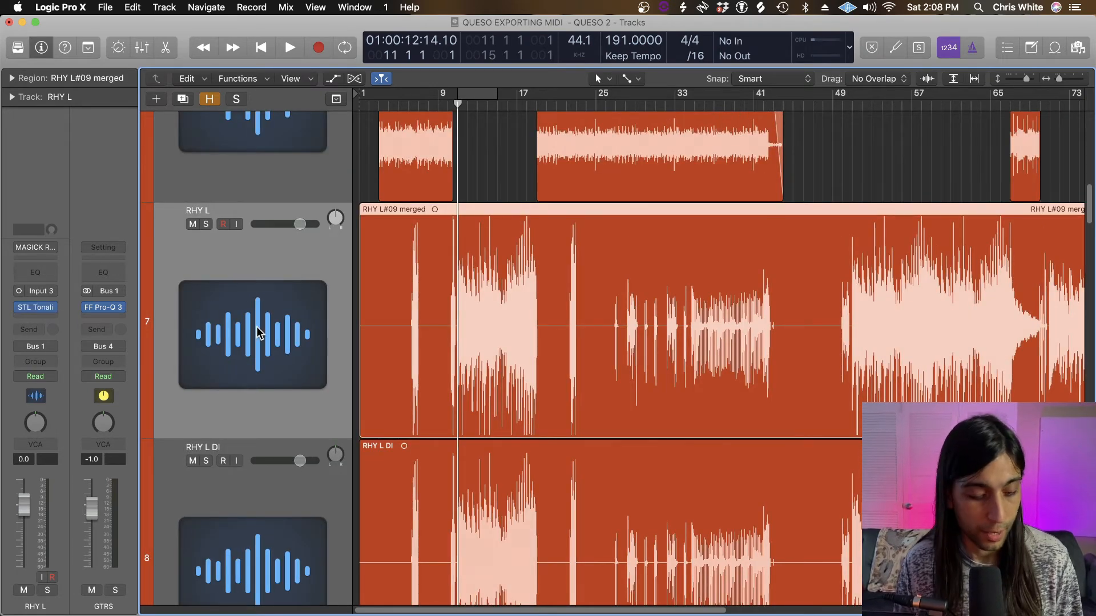
key("ctrl+b")
type("RHY L PRINTED")
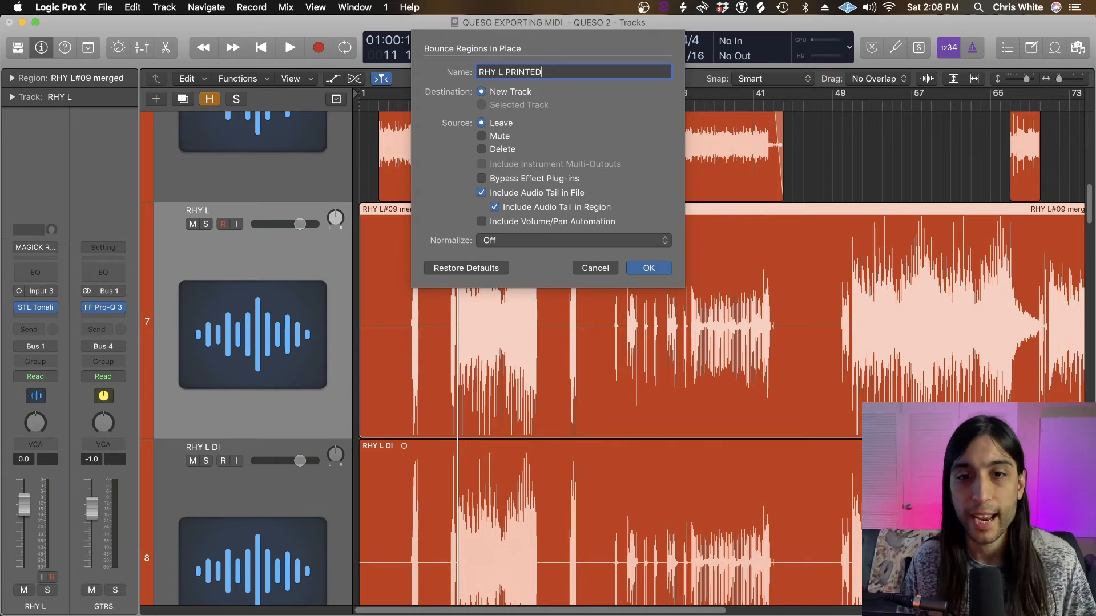
left_click(641, 278)
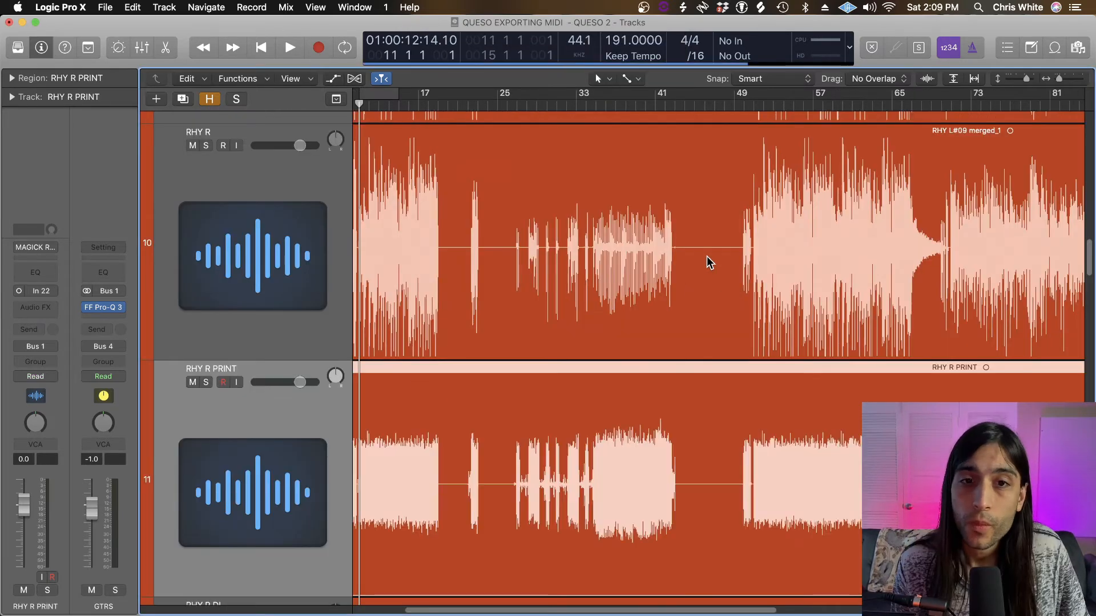
Solo the RHY L PRINTED track and play it back over the cycle range starting at bar 11
scroll(589, 299, "left", 3)
scroll(543, 306, "up", 2)
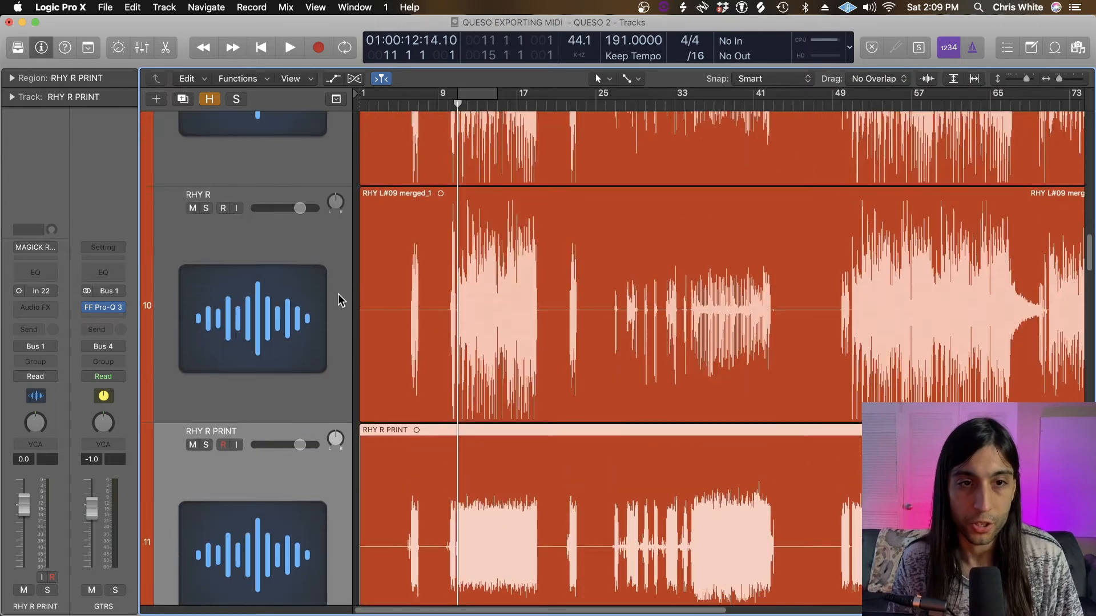
scroll(339, 292, "up", 5)
left_click(218, 272)
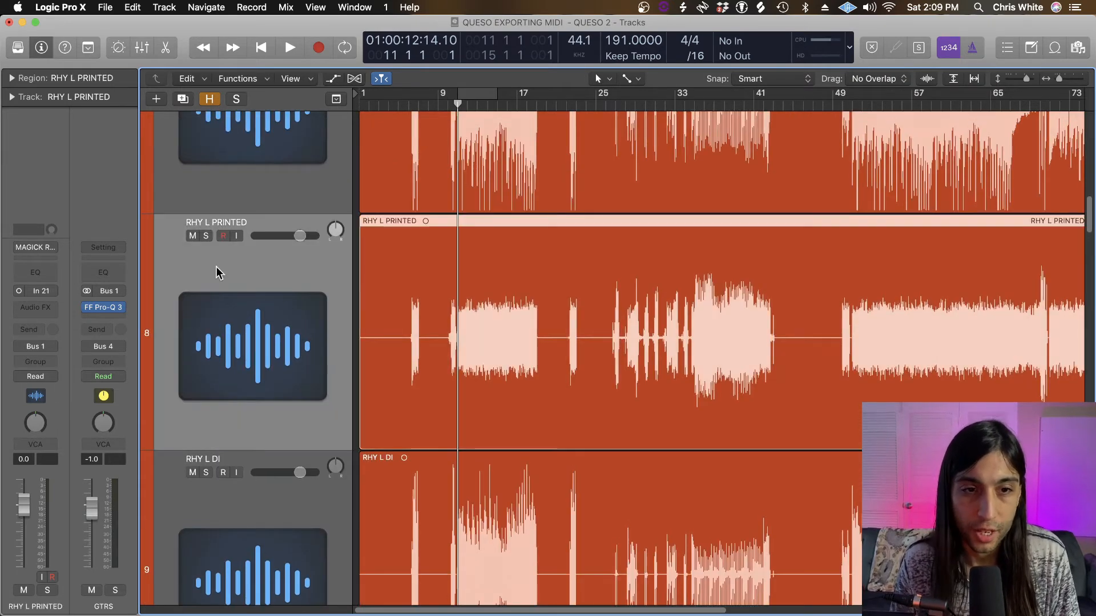
left_click(206, 236)
key("c")
key("space")
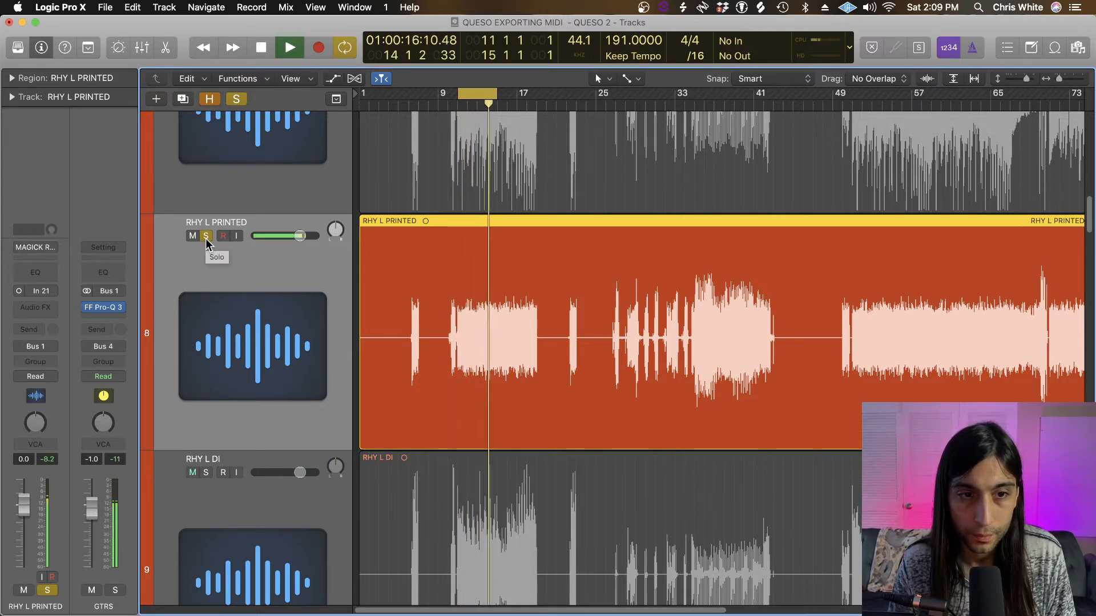
key("space")
left_click(206, 236)
Solo the RHY L DI track and play it over the same cycle range to compare it with the printed version
scroll(207, 302, "down", 4)
left_click(206, 358)
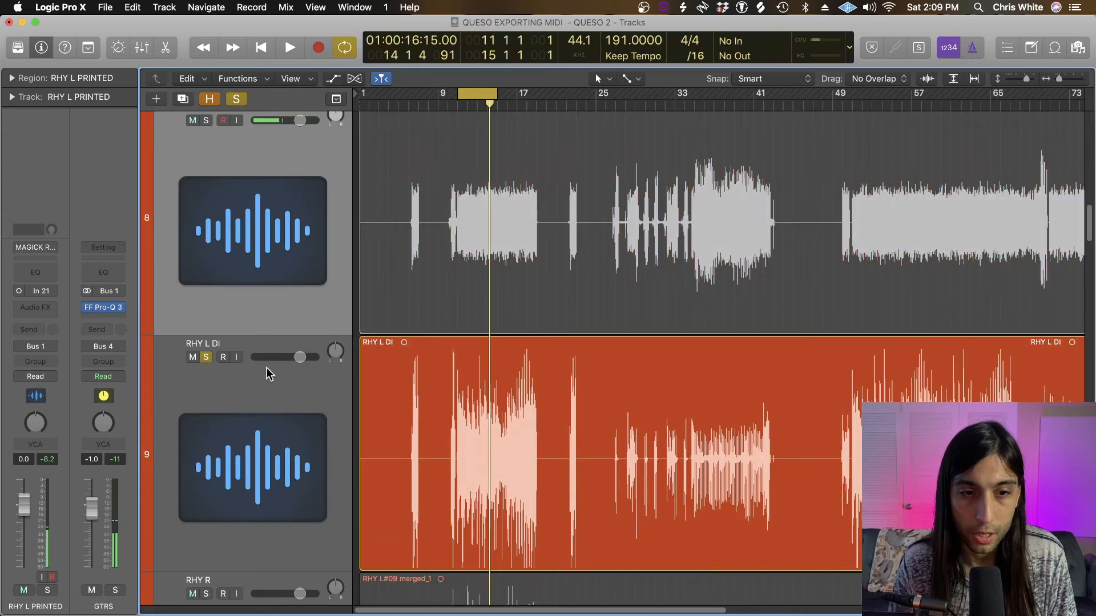
key("space")
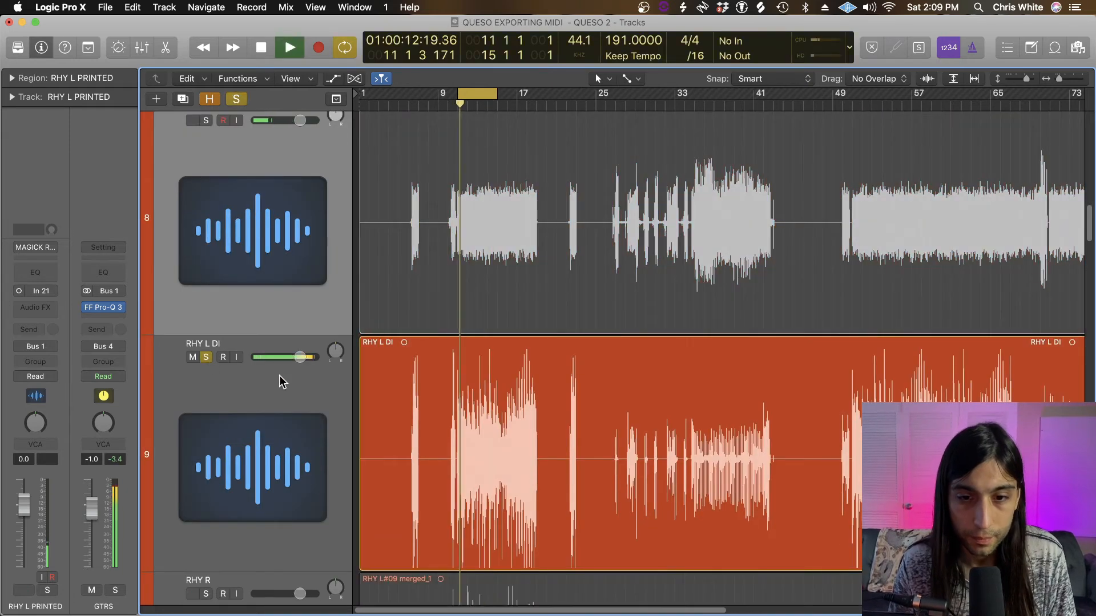
key("space")
left_click(206, 358)
scroll(217, 359, "up", 3)
scroll(216, 361, "up", 2)
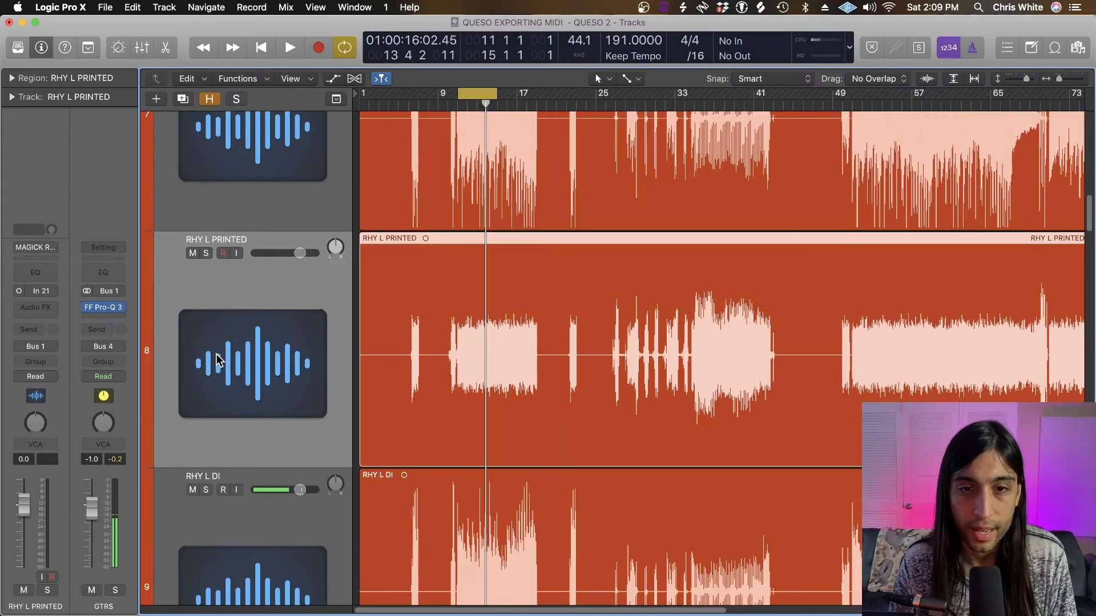
scroll(218, 360, "up", 2)
scroll(220, 360, "up", 2)
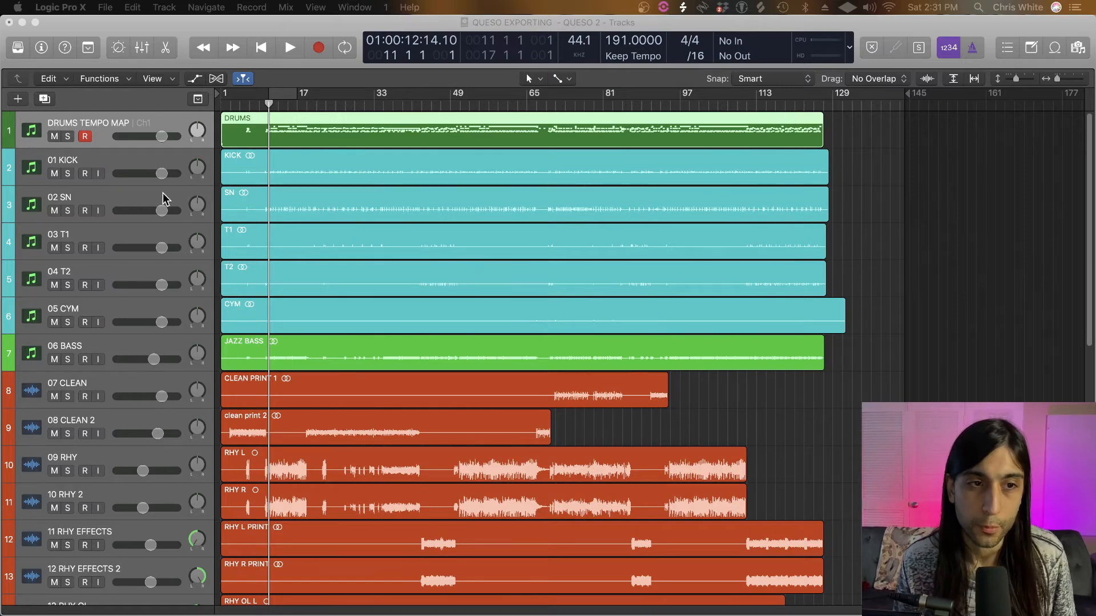
Review the order and numbering of the prepared tracks in the QUESO EXPORTING project, from 01 KICK down to the aux tracks
left_click(70, 163)
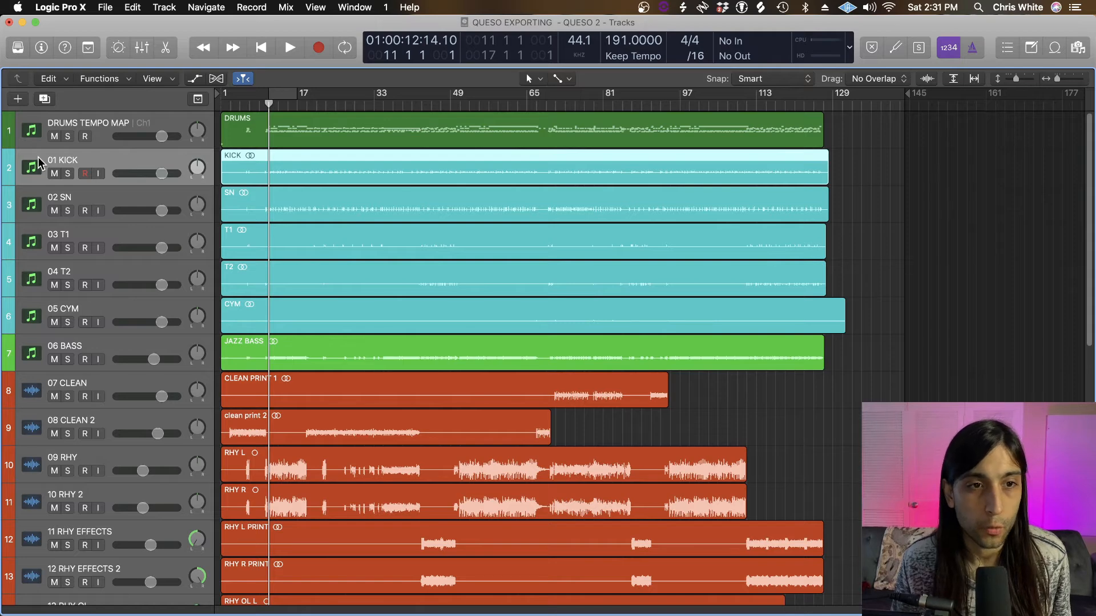
key("h")
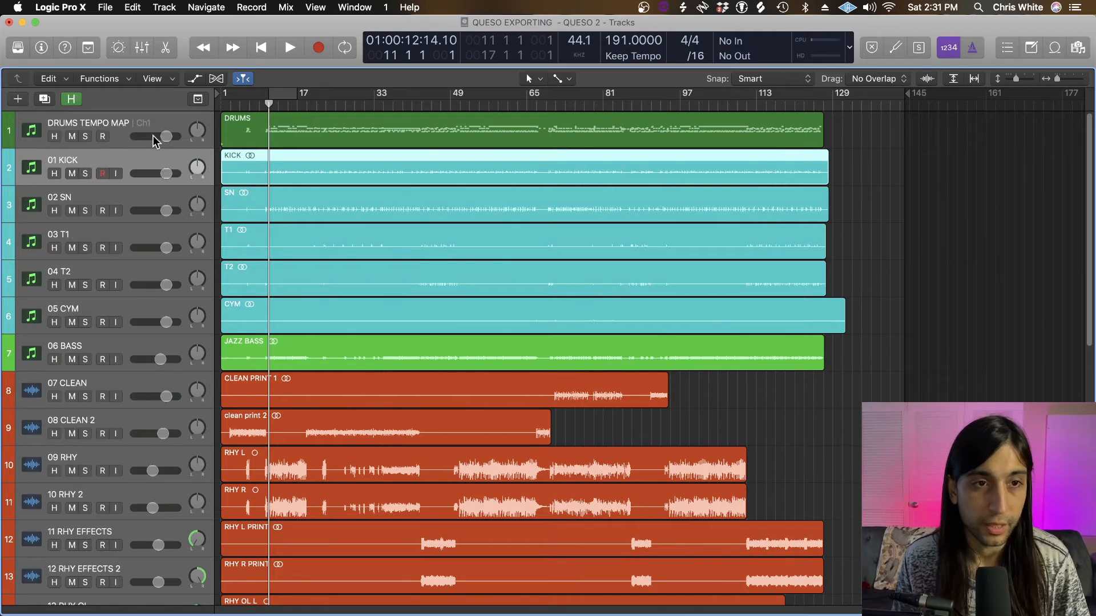
scroll(131, 331, "down", 10)
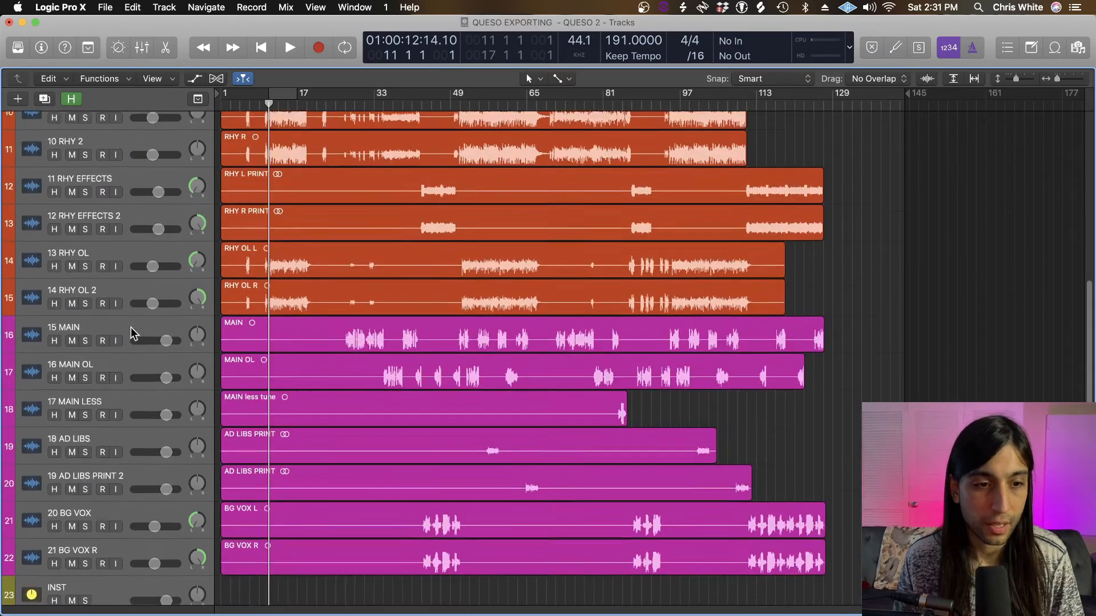
scroll(129, 328, "up", 10)
scroll(129, 329, "down", 10)
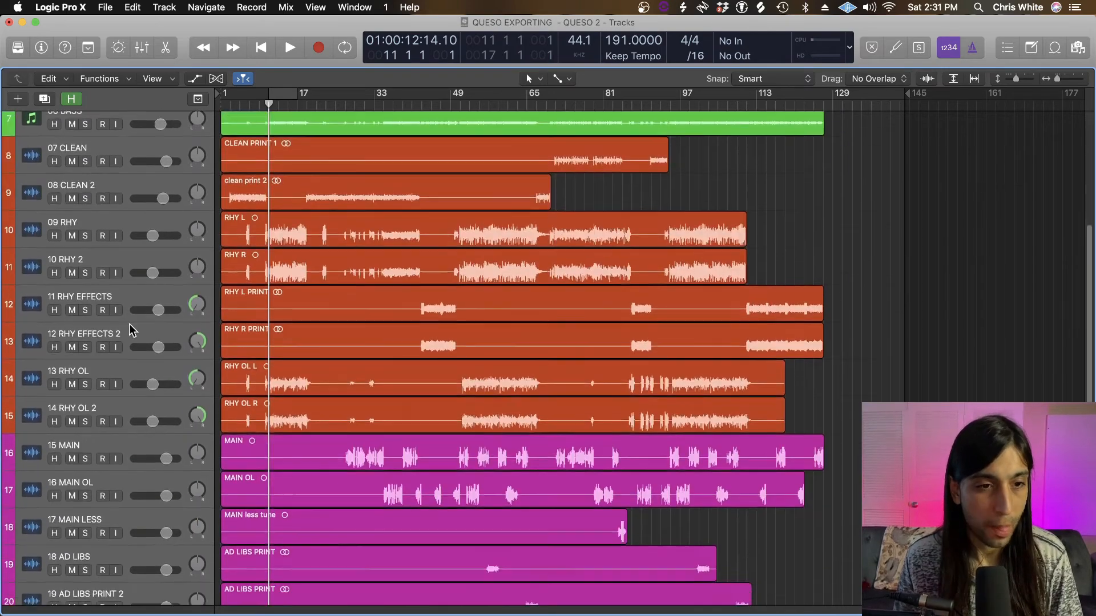
scroll(128, 327, "up", 5)
scroll(128, 331, "up", 5)
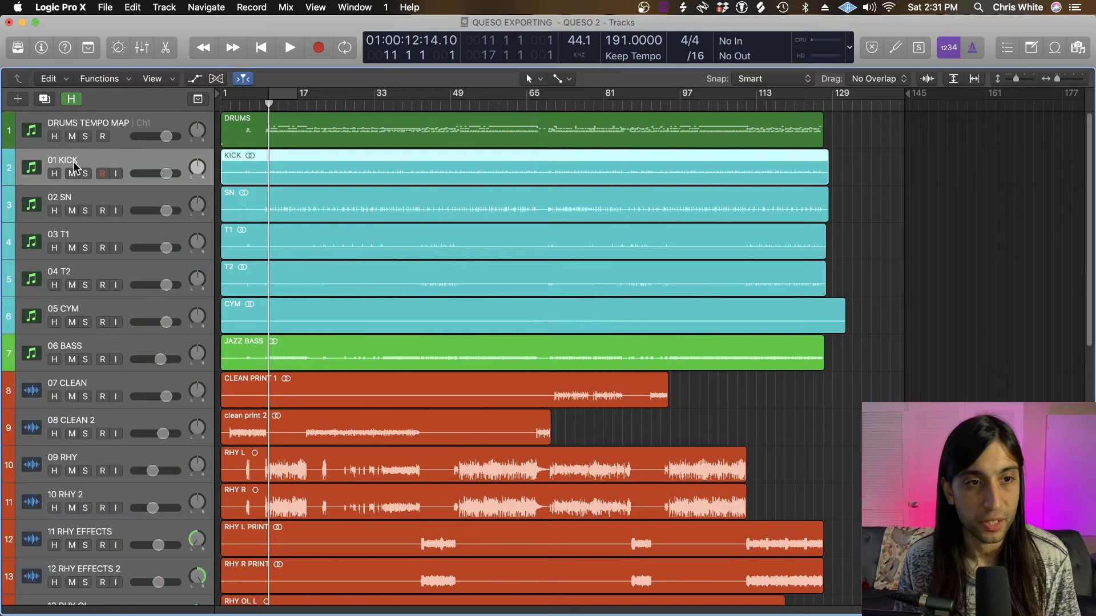
left_click(71, 99)
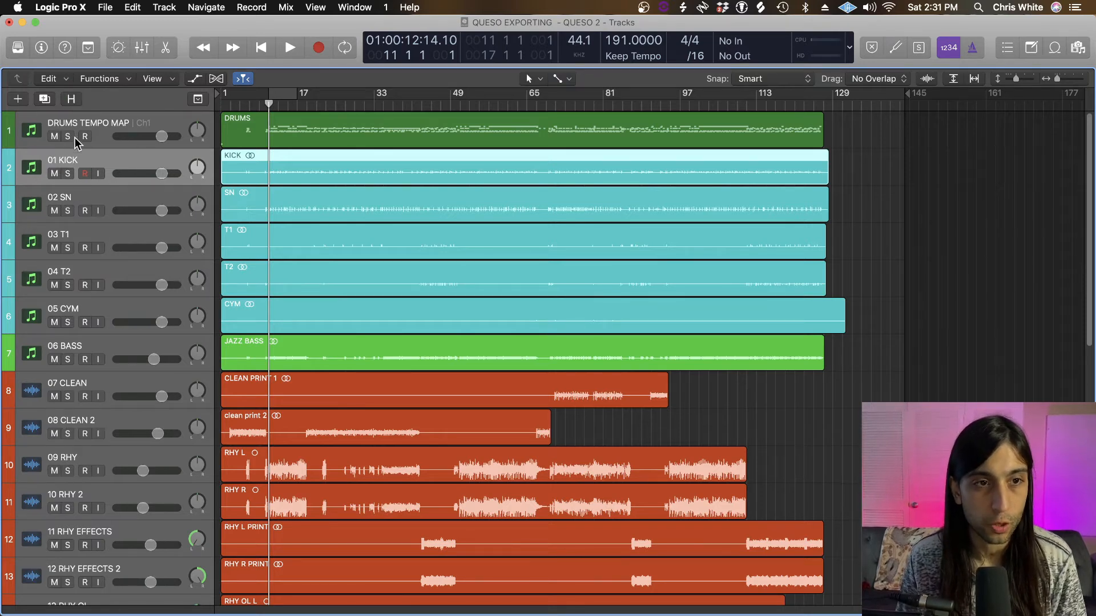
Name the kick track 01 KICK and the snare track 02 SN
double_click(66, 158)
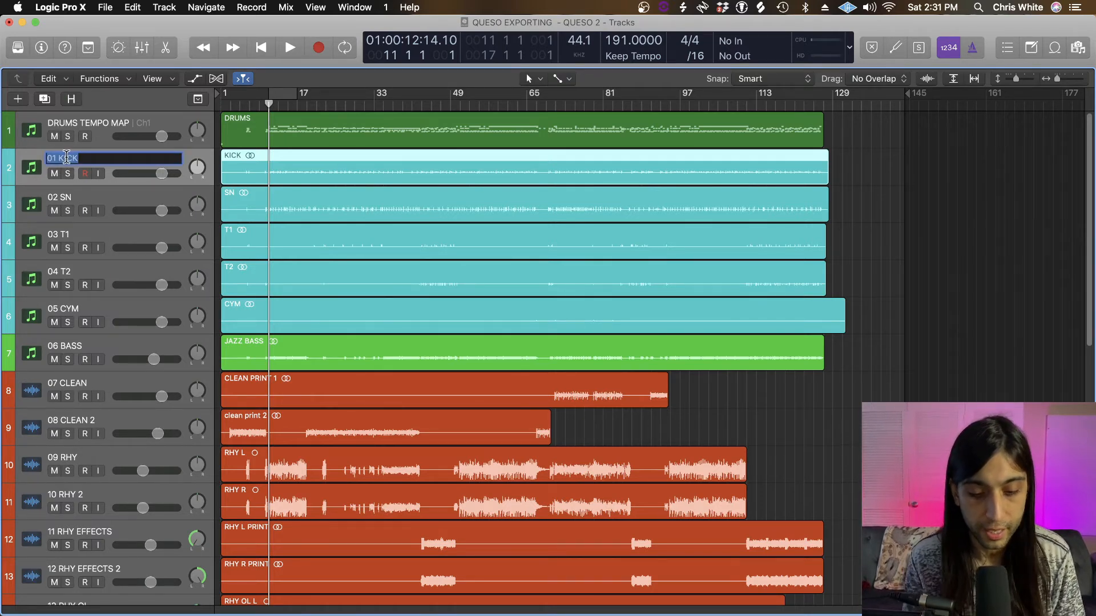
type("01 KI")
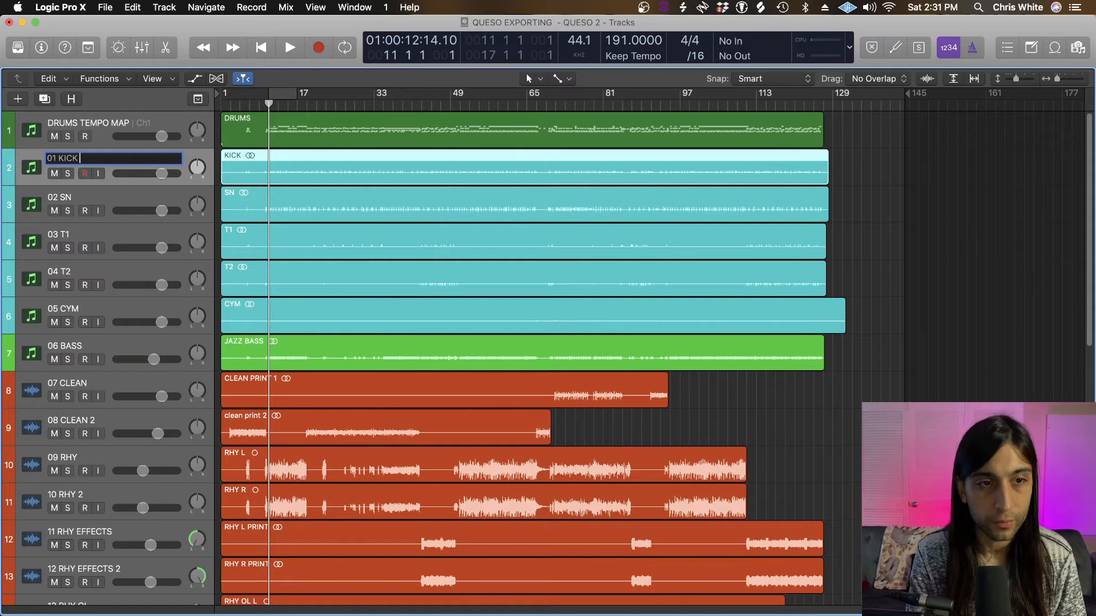
type("CK")
key("Tab")
type("02 ")
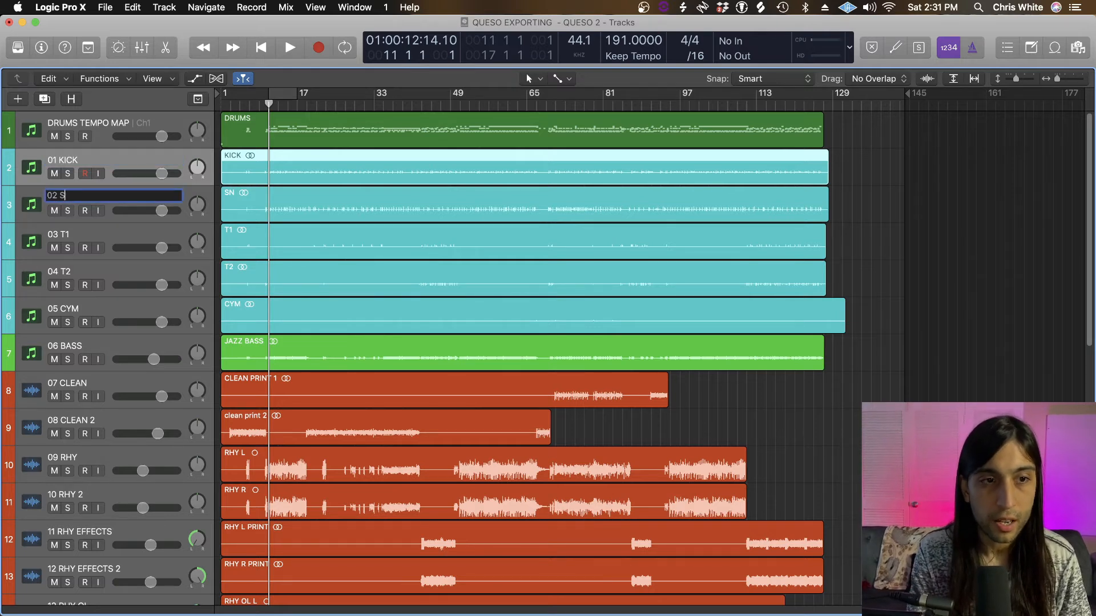
type("SN")
key("Return")
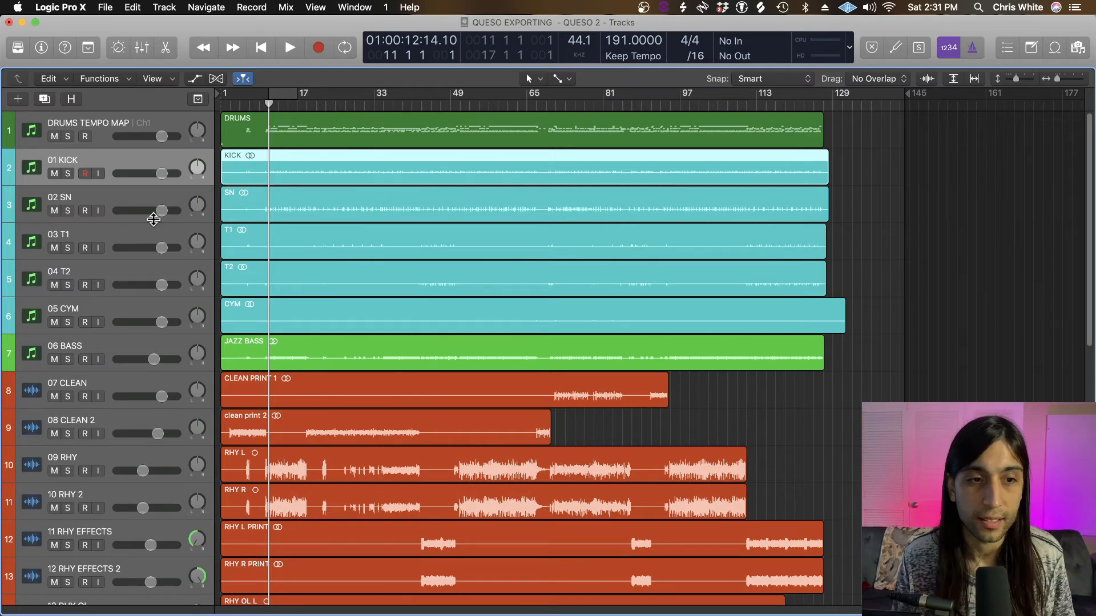
Name the regions on tracks 01 KICK through 21 BG VOX R and on DRUMS TEMPO MAP after their tracks
scroll(151, 223, "down", 10)
scroll(154, 236, "down", 5)
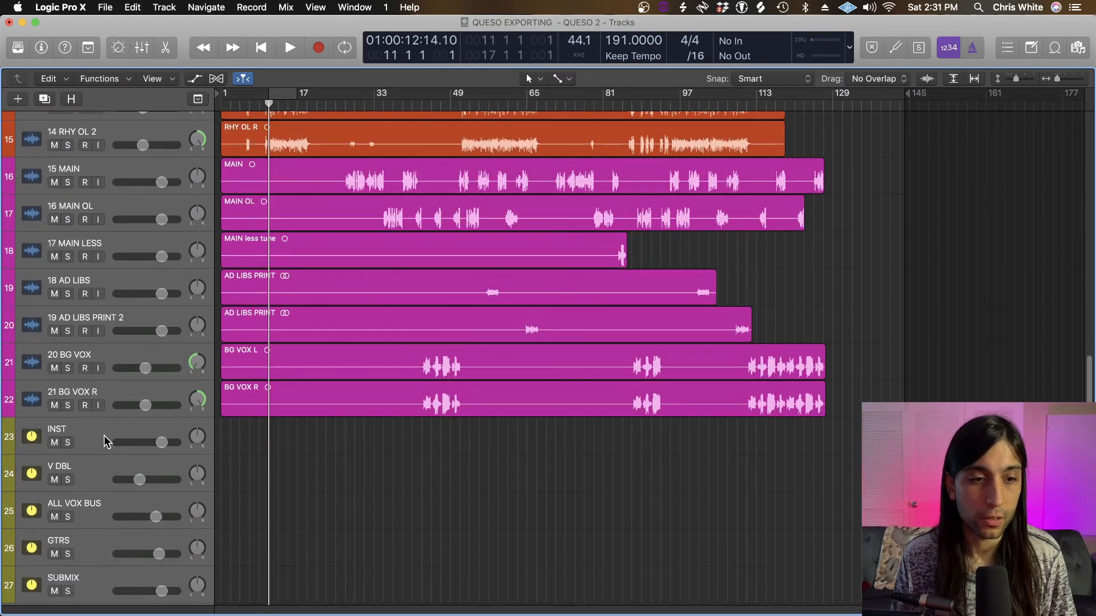
left_click(95, 401, "shift")
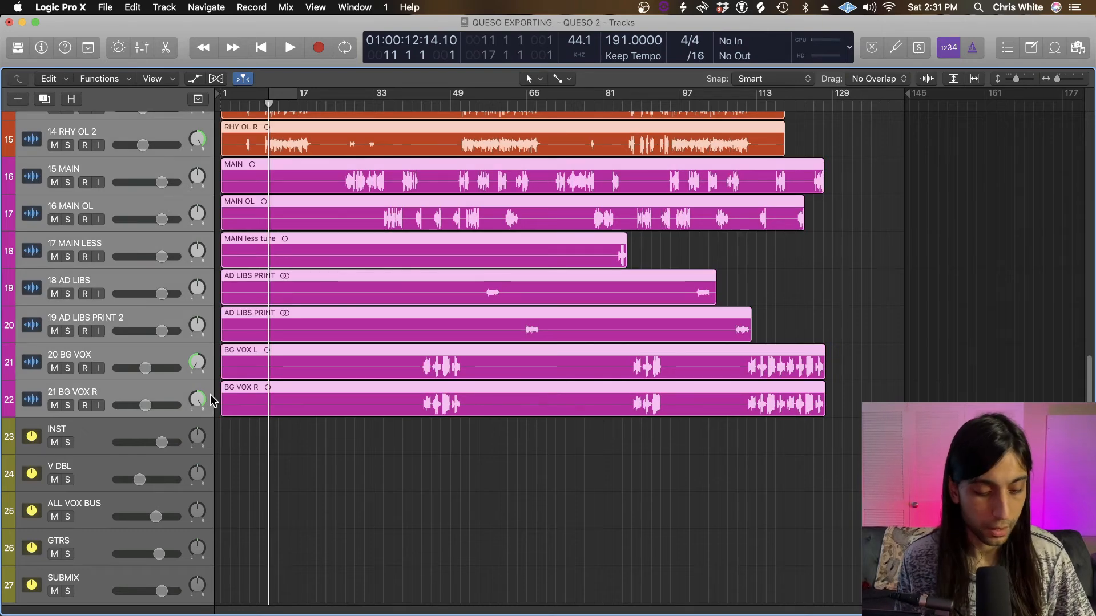
key("super+a")
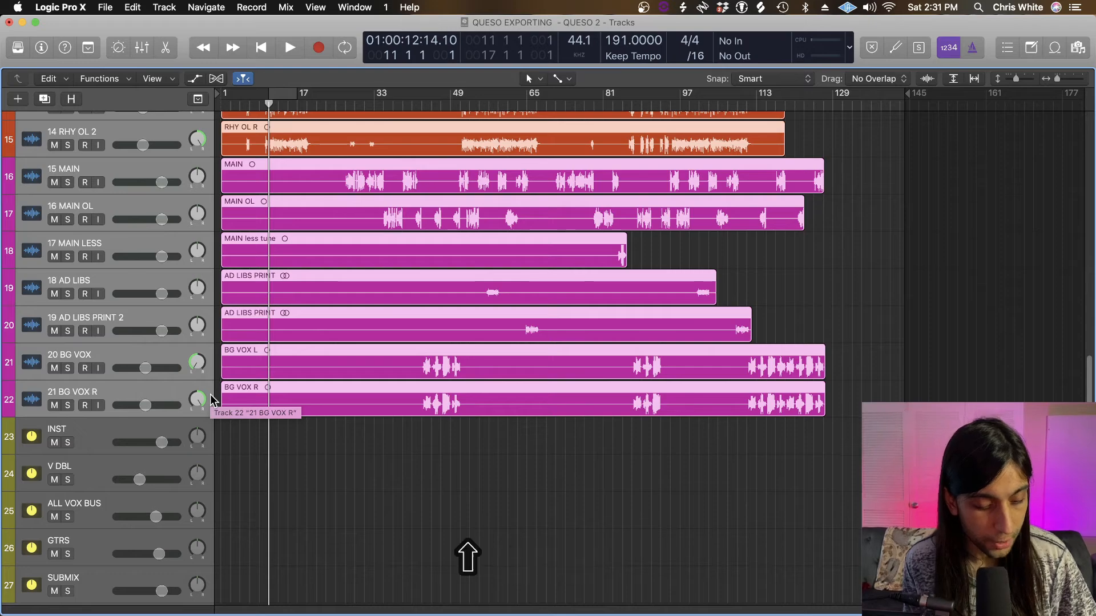
key("shift+alt+n")
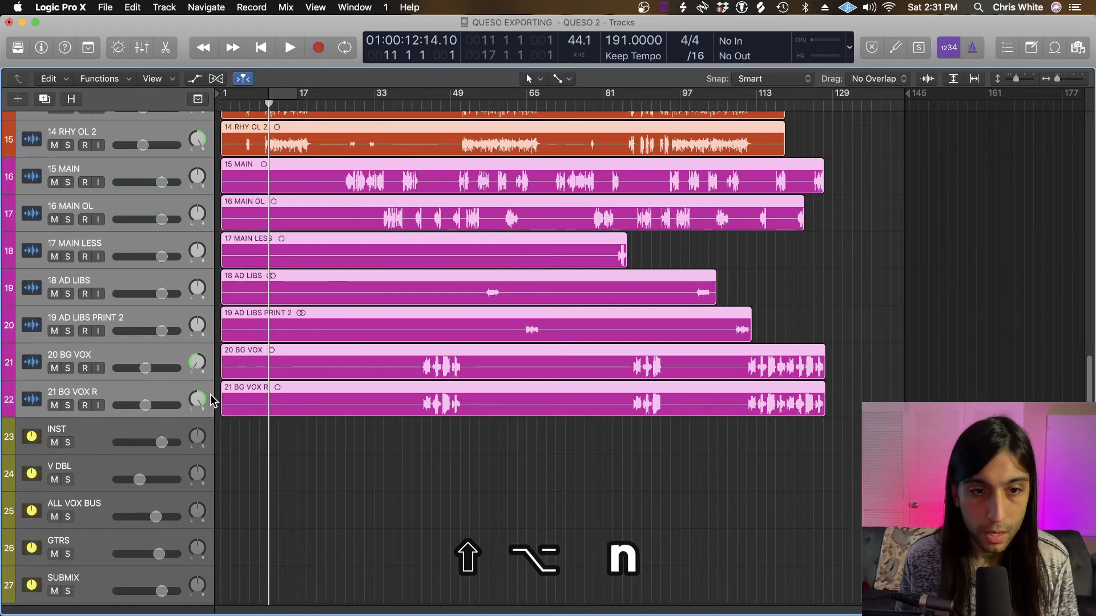
scroll(314, 337, "up", 15)
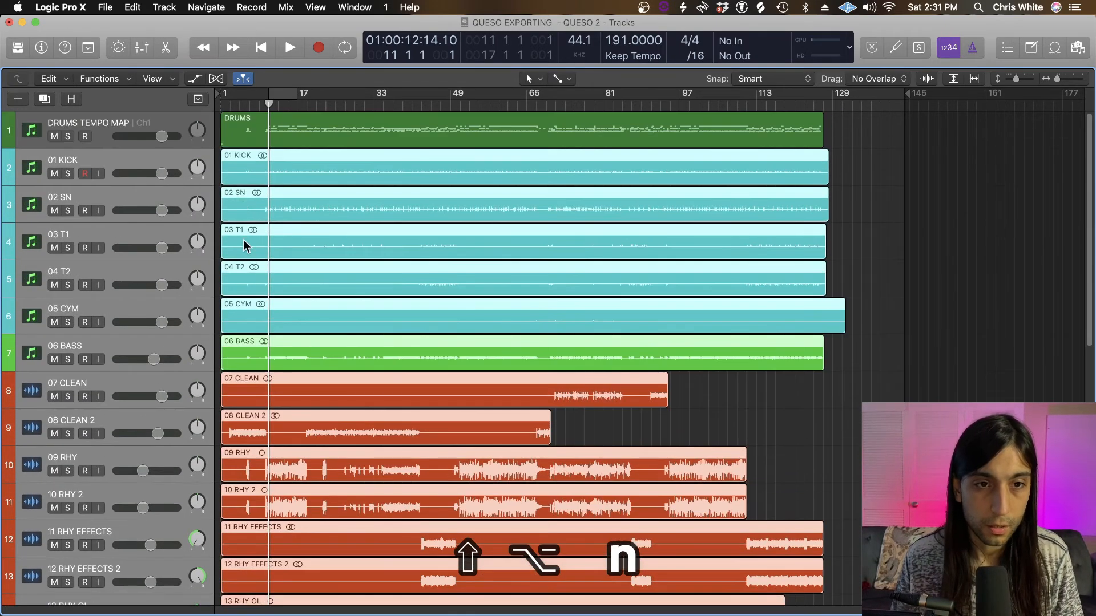
left_click(289, 135)
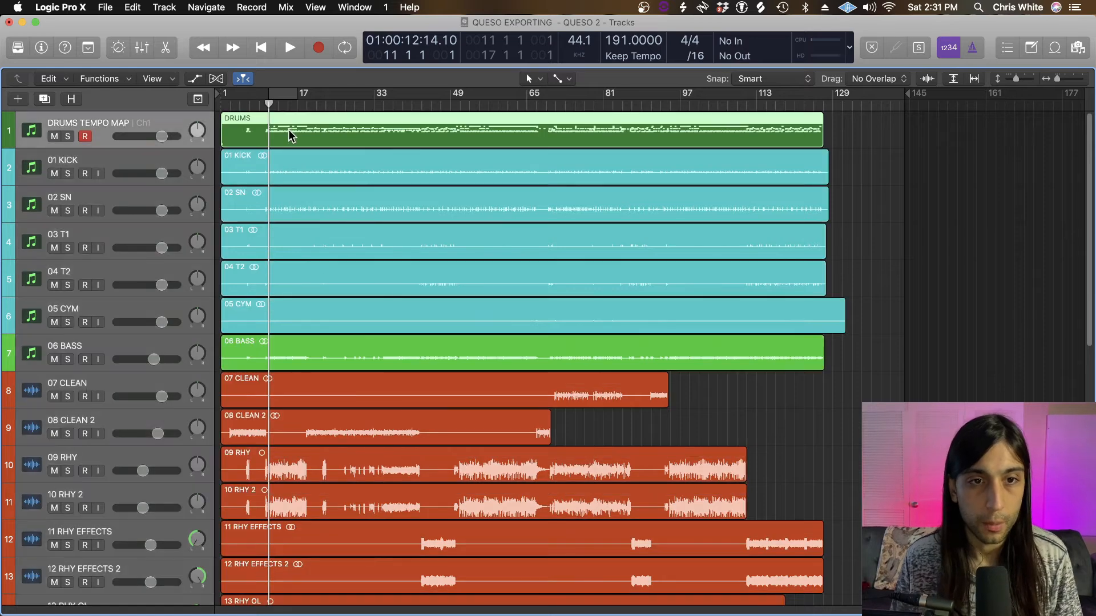
key("alt+shift+n")
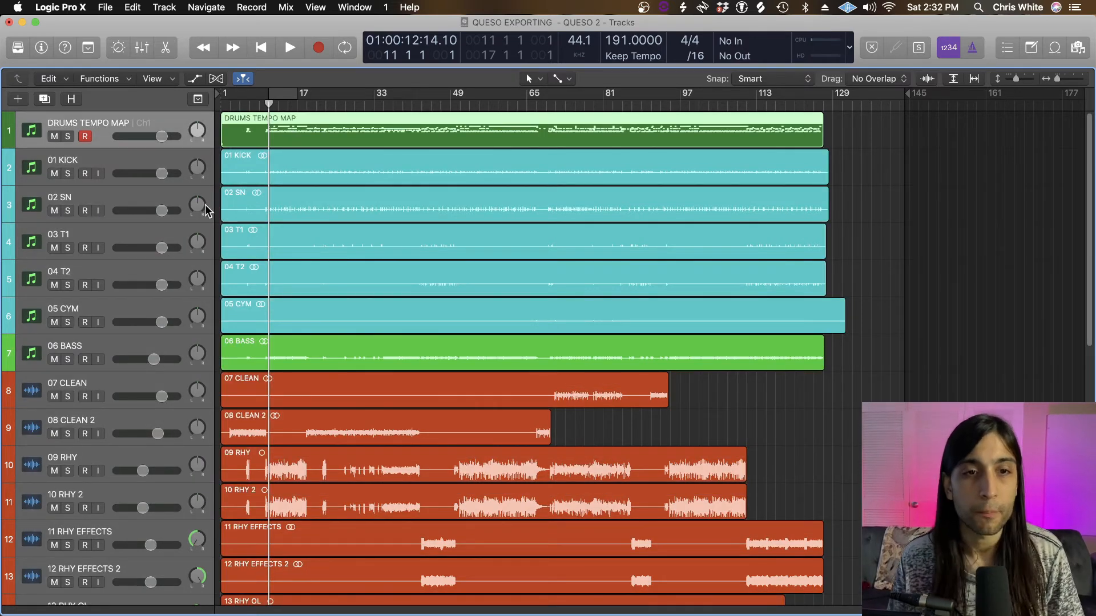
Select all tracks from DRUMS TEMPO MAP through 21 BG VOX R, reset their volume to the default and center their pan
scroll(256, 408, "down", 5)
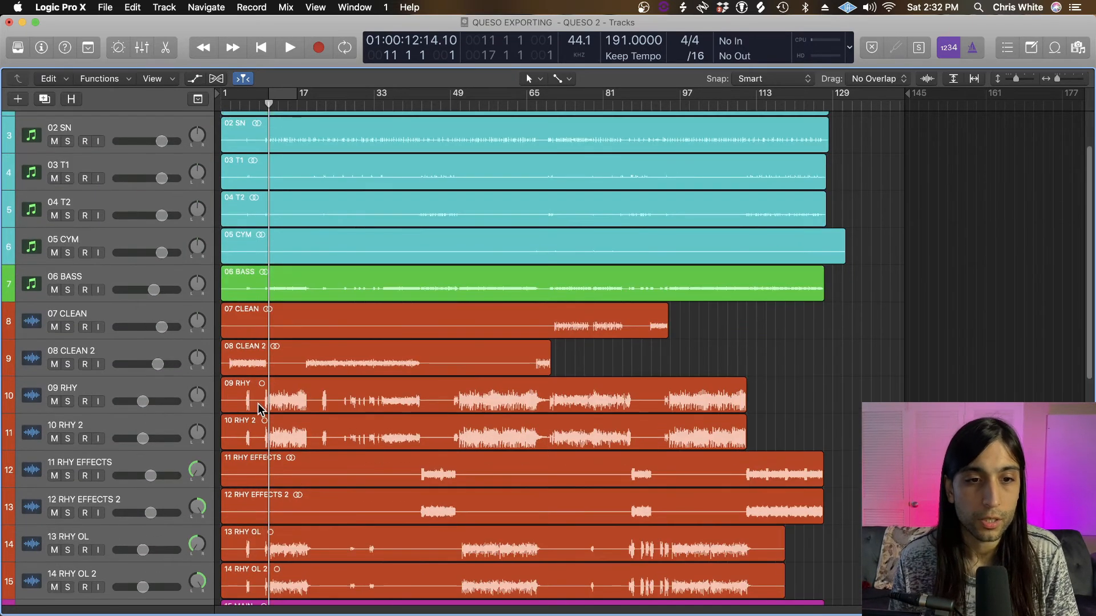
scroll(256, 410, "up", 5)
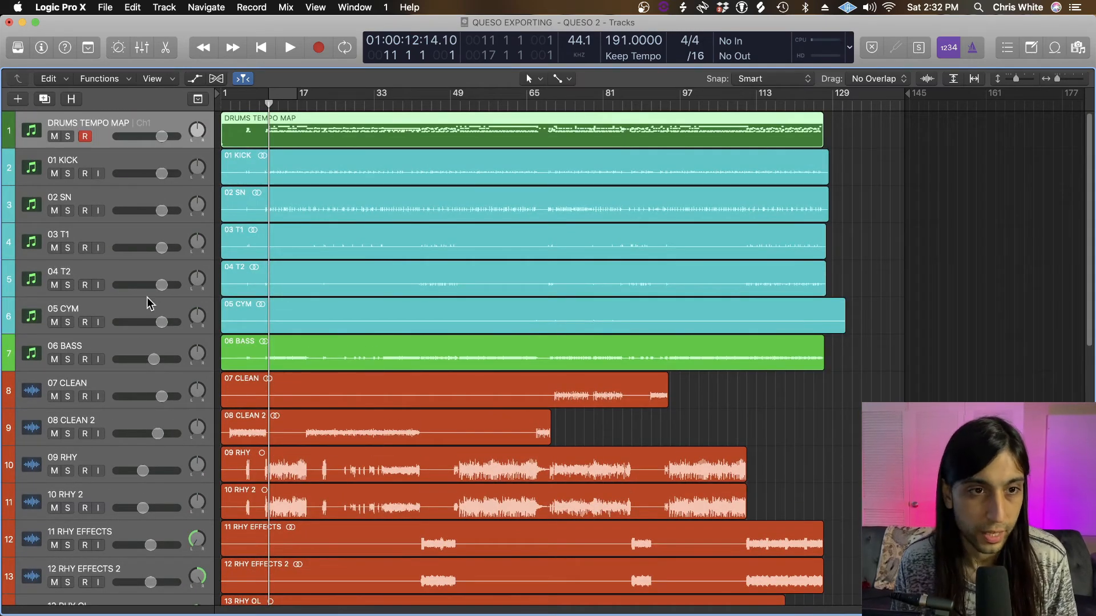
scroll(135, 438, "down", 10)
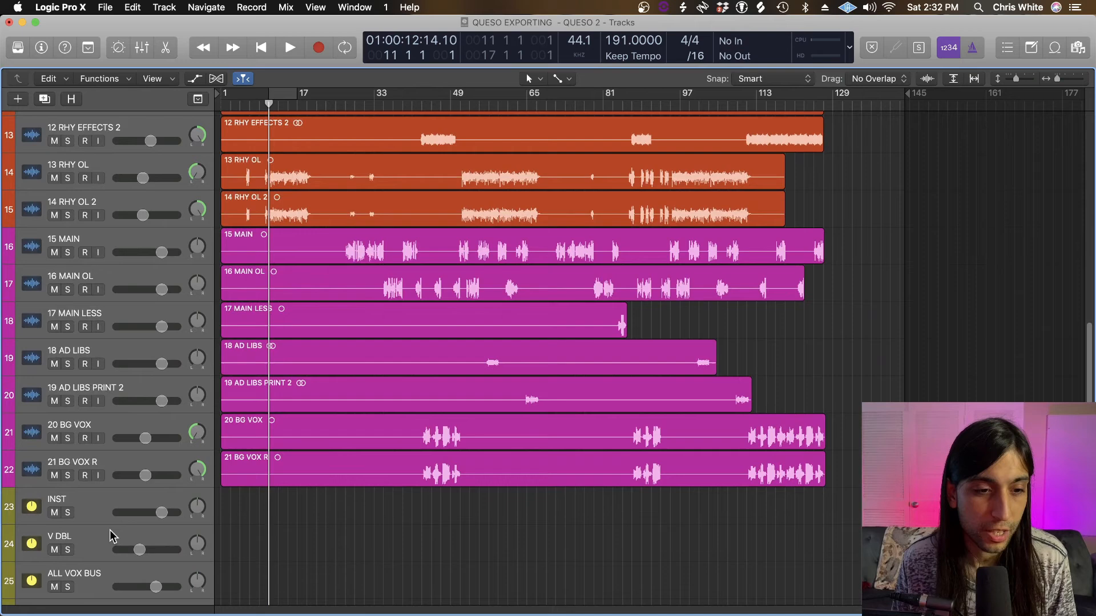
left_click(111, 457, "shift")
left_click(146, 475, "alt")
left_click(194, 471, "alt")
scroll(195, 480, "up", 10)
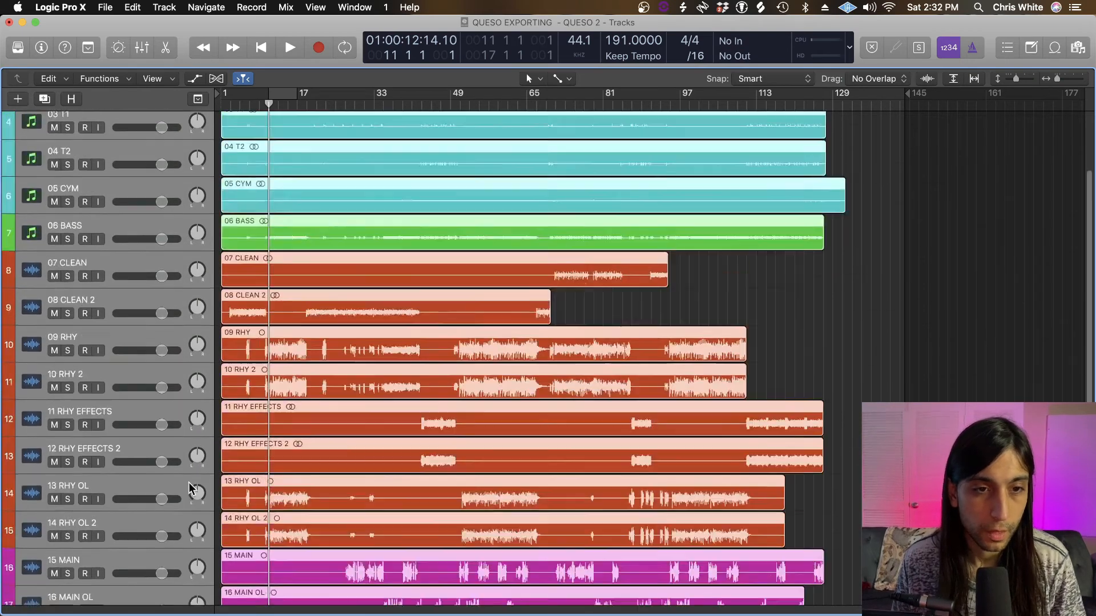
Remove all audio effect plug-ins and sends from the selected tracks' channel strips in the mixer
key("x")
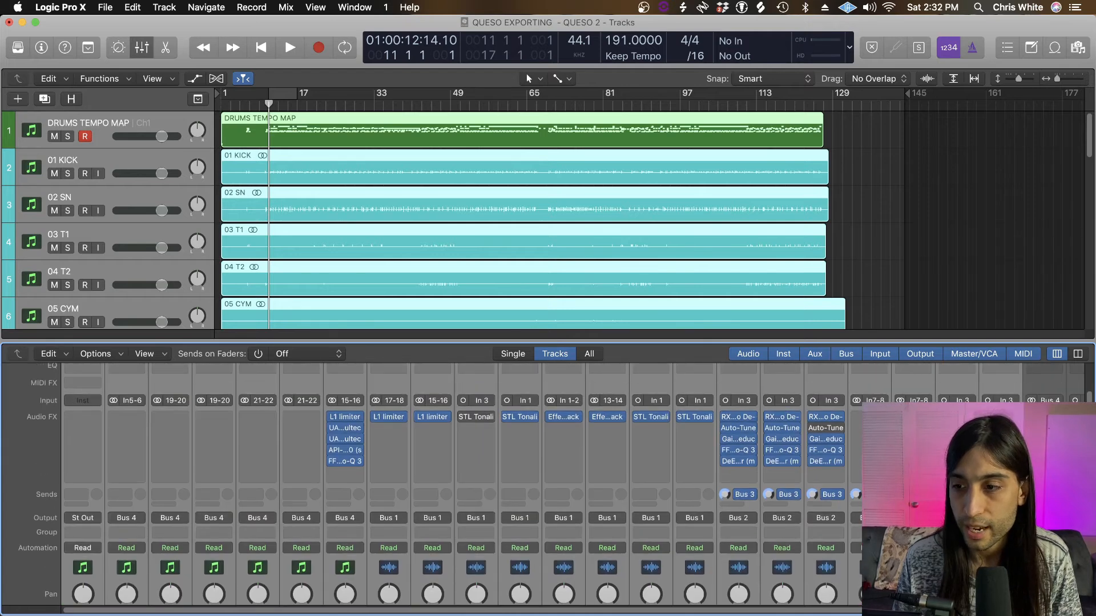
left_click(920, 428)
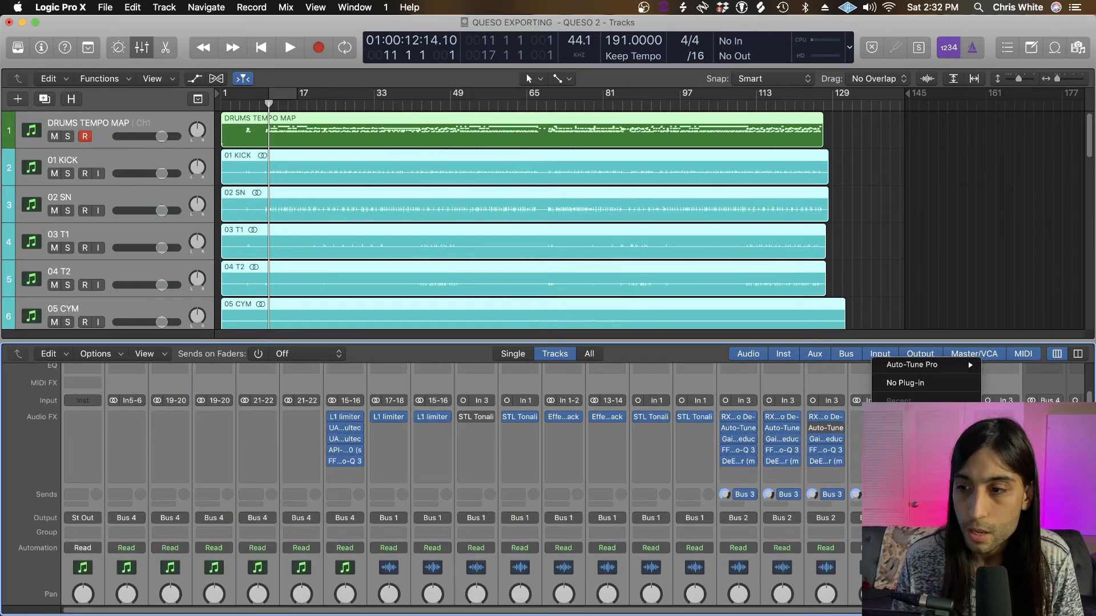
left_click(913, 385)
left_click(926, 428)
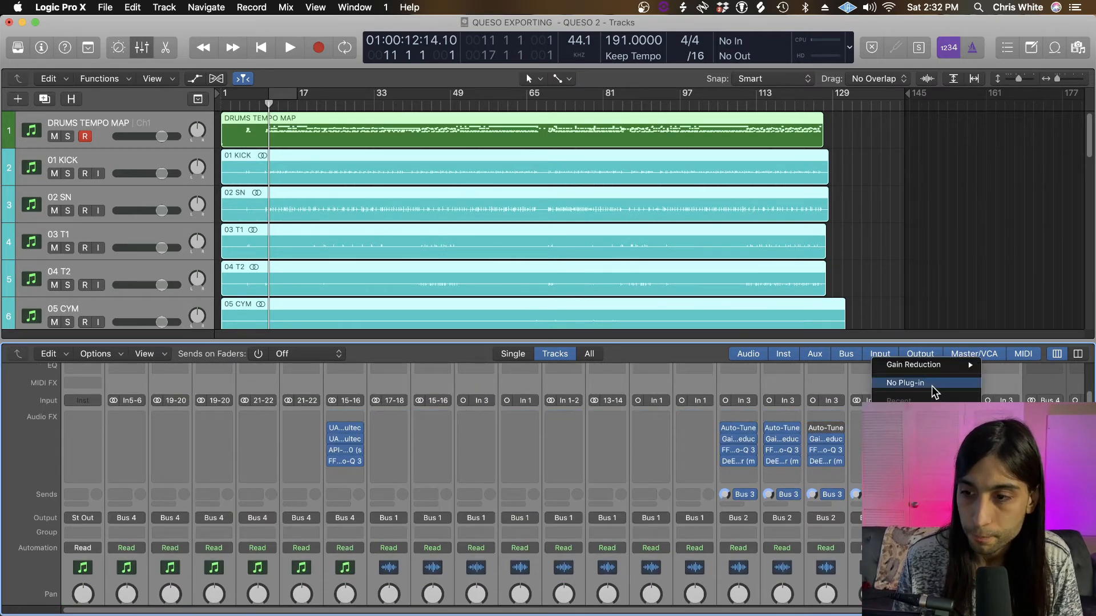
left_click(931, 385)
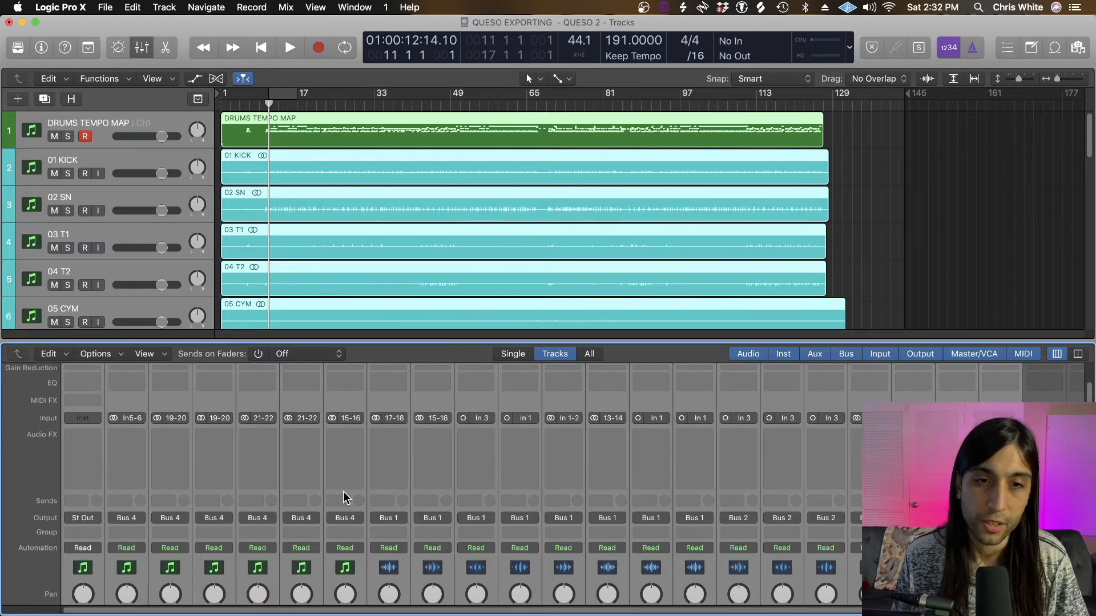
scroll(299, 481, "down", 5)
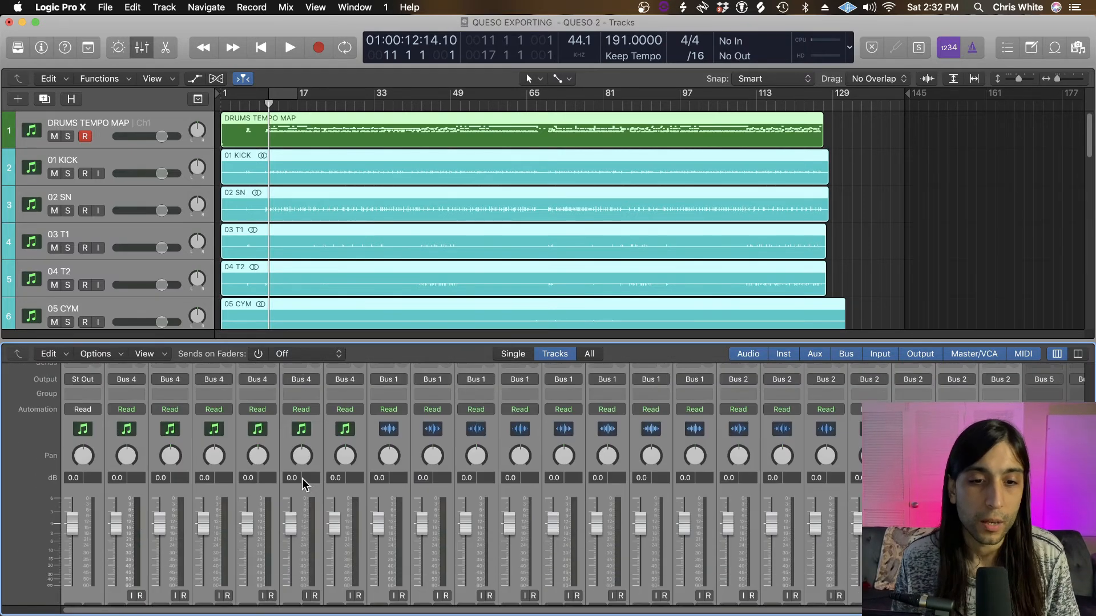
scroll(301, 482, "up", 8)
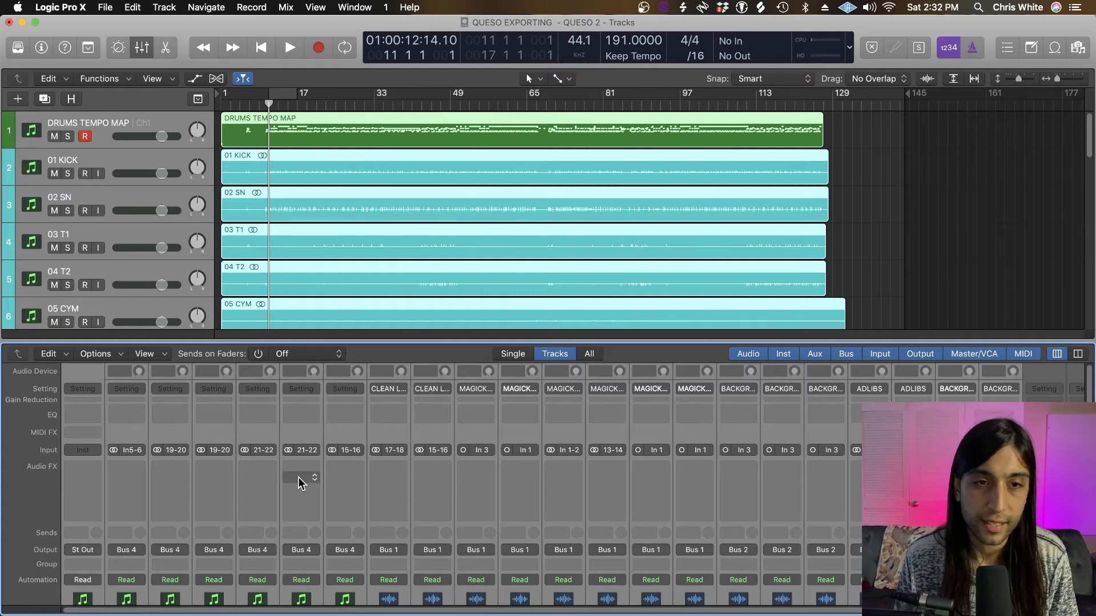
Set the cycle range from bar 1 to bar 131 so it spans every region through the end of 05 CYM
left_click_drag(227, 101, 841, 109)
scroll(839, 135, "down", 15)
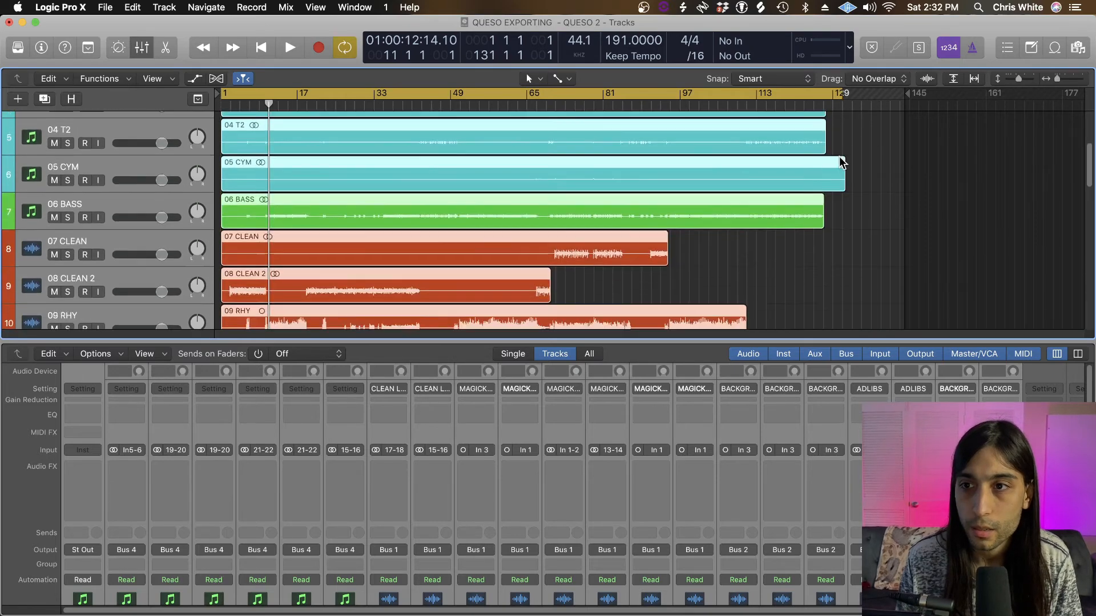
scroll(832, 192, "down", 5)
scroll(831, 196, "up", 20)
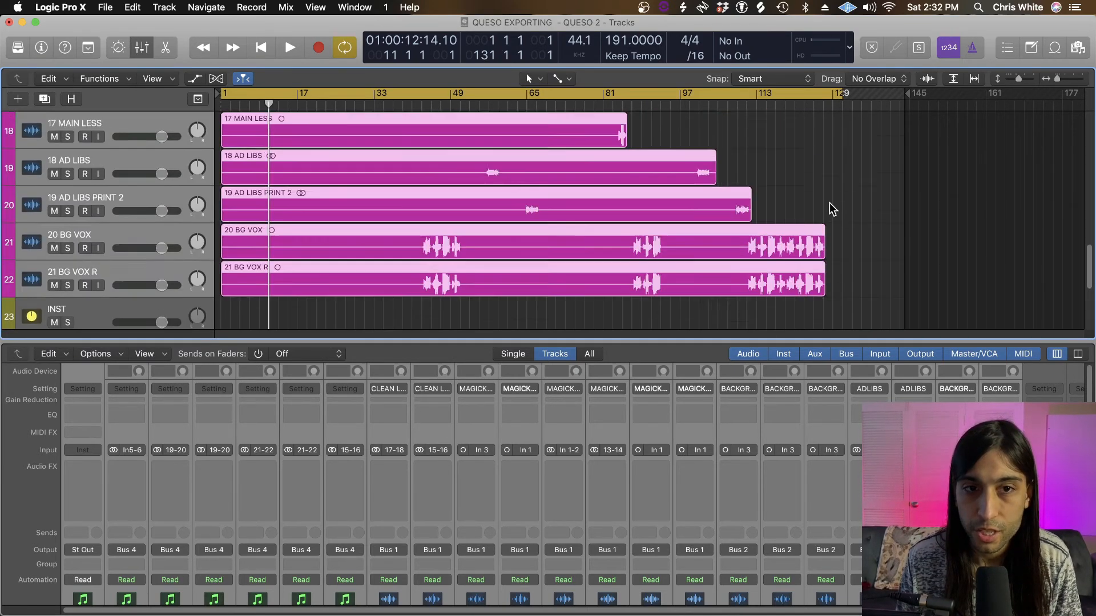
scroll(822, 203, "up", 2)
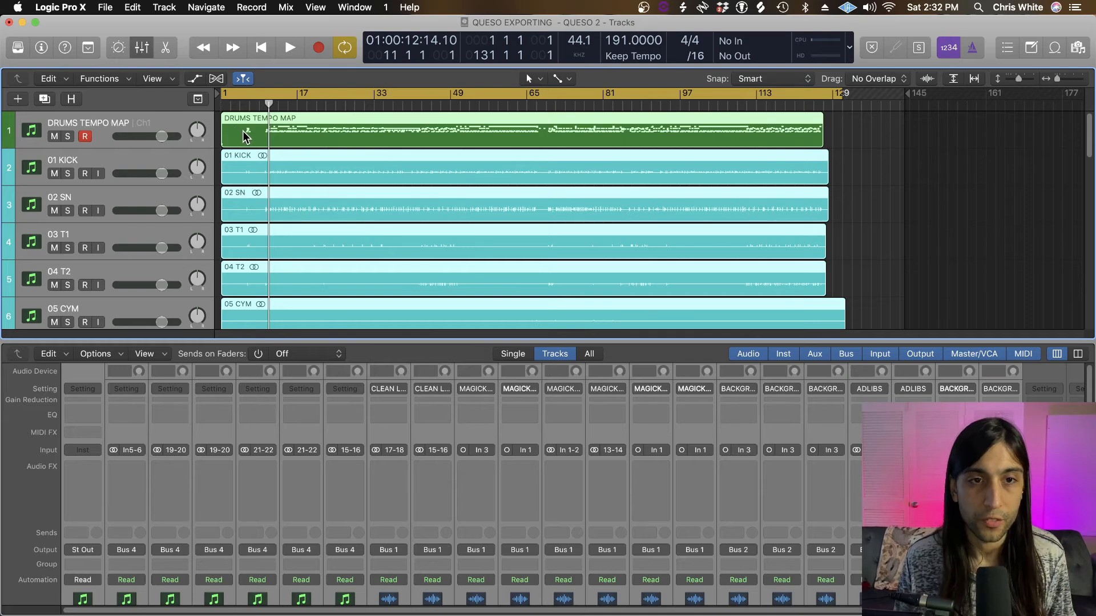
Start exporting the DRUMS TEMPO MAP region as a MIDI file and create the folder EXPORT SESSION 191 BPM inside Bounces for it
left_click(159, 127)
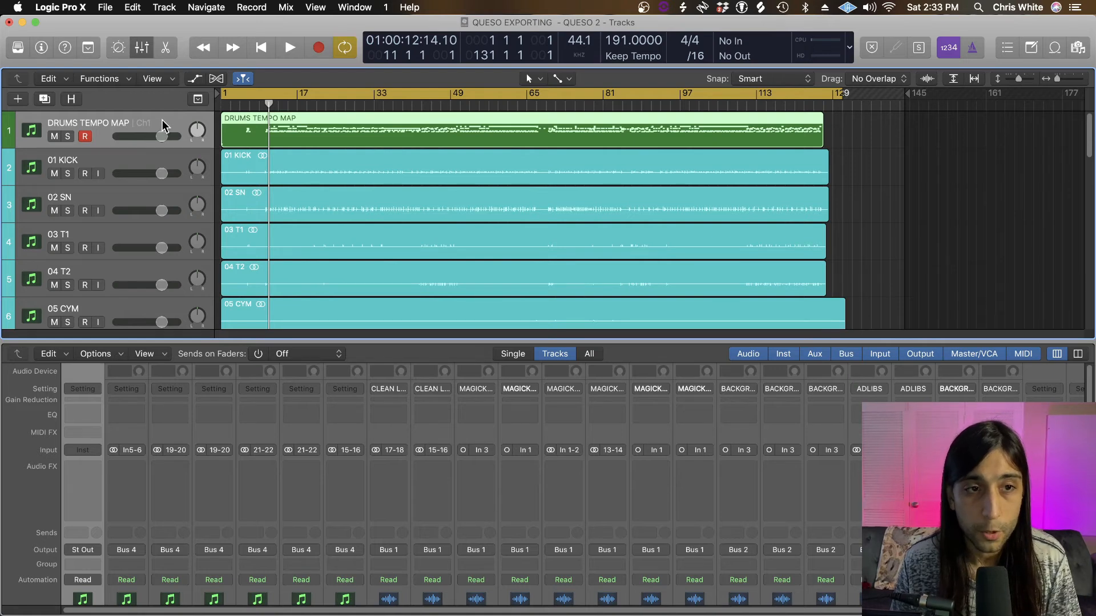
right_click(247, 130)
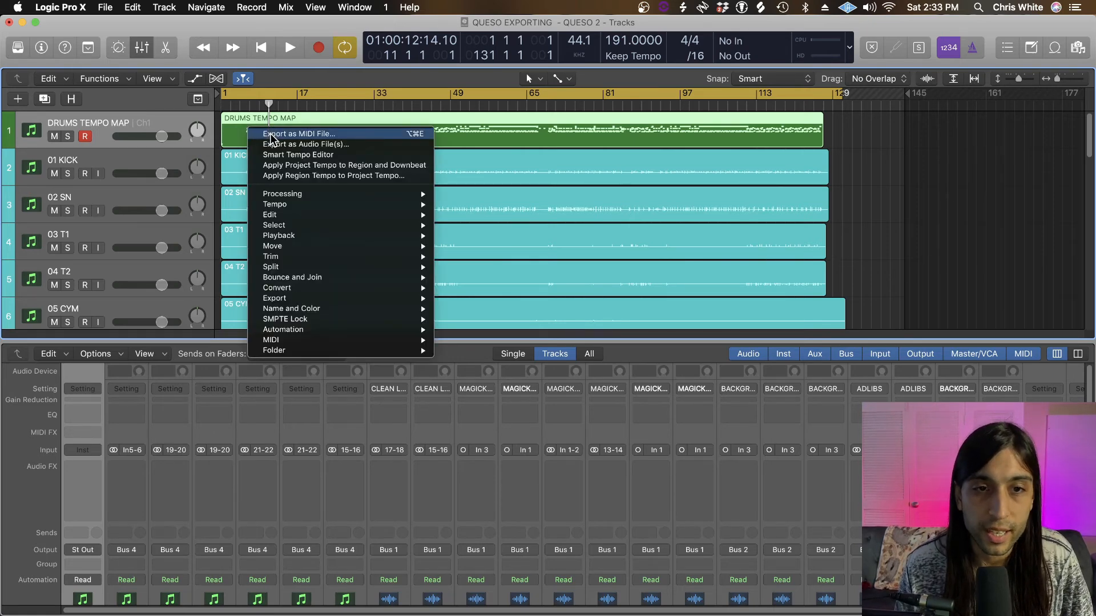
left_click(271, 135)
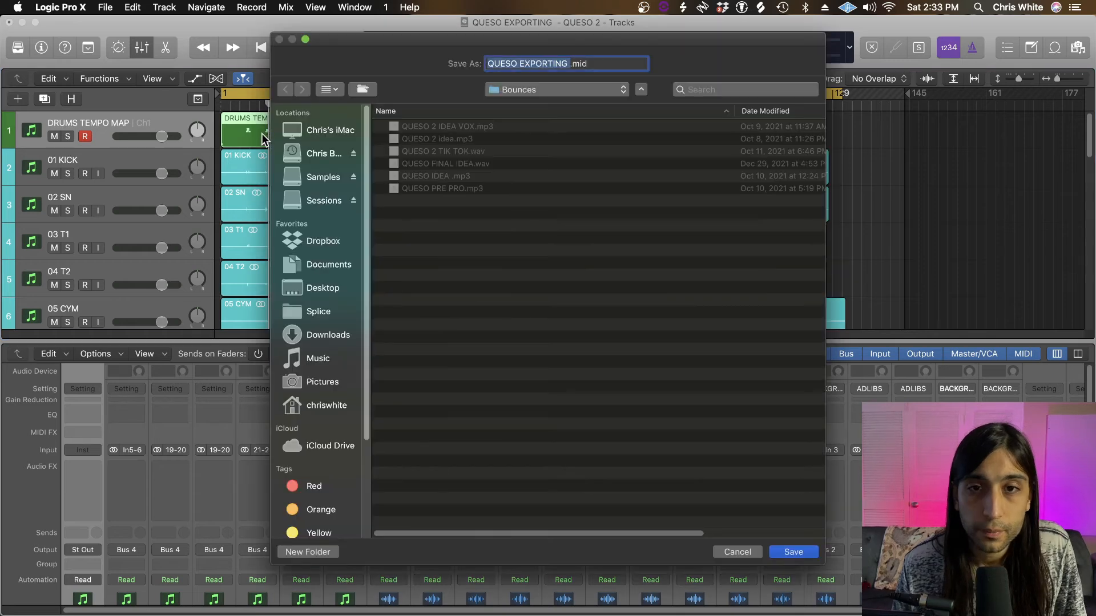
left_click(309, 552)
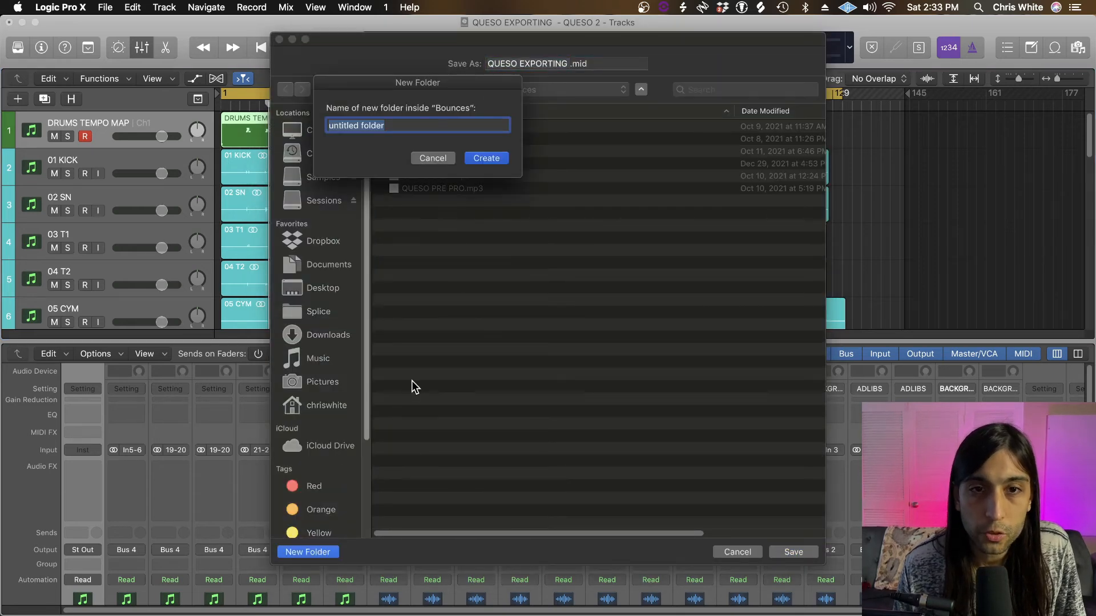
type("EXPORT SESSION 191 BPM")
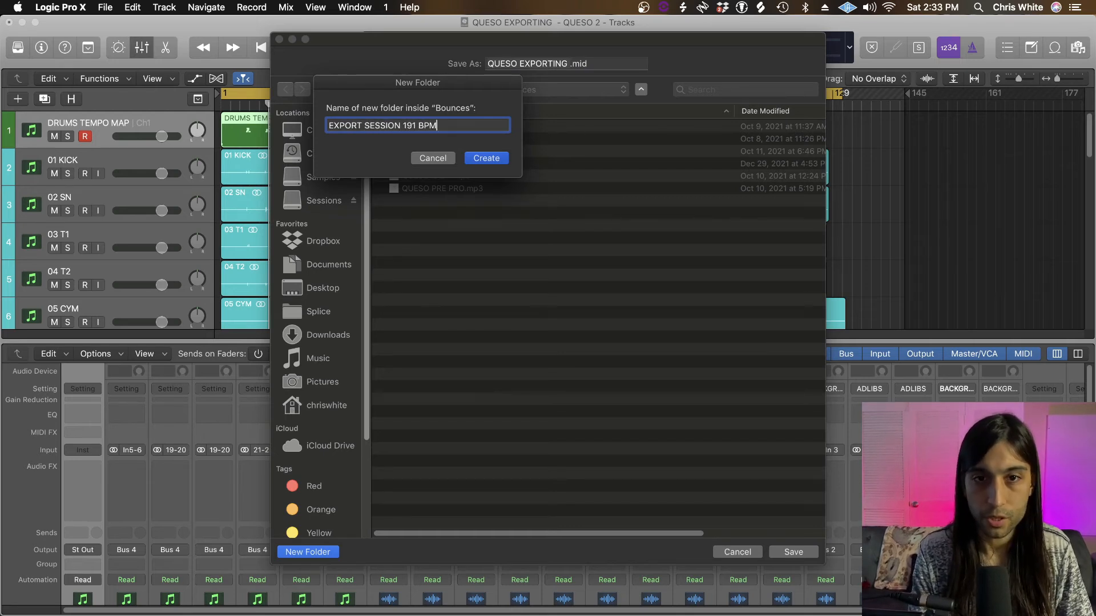
key("Return")
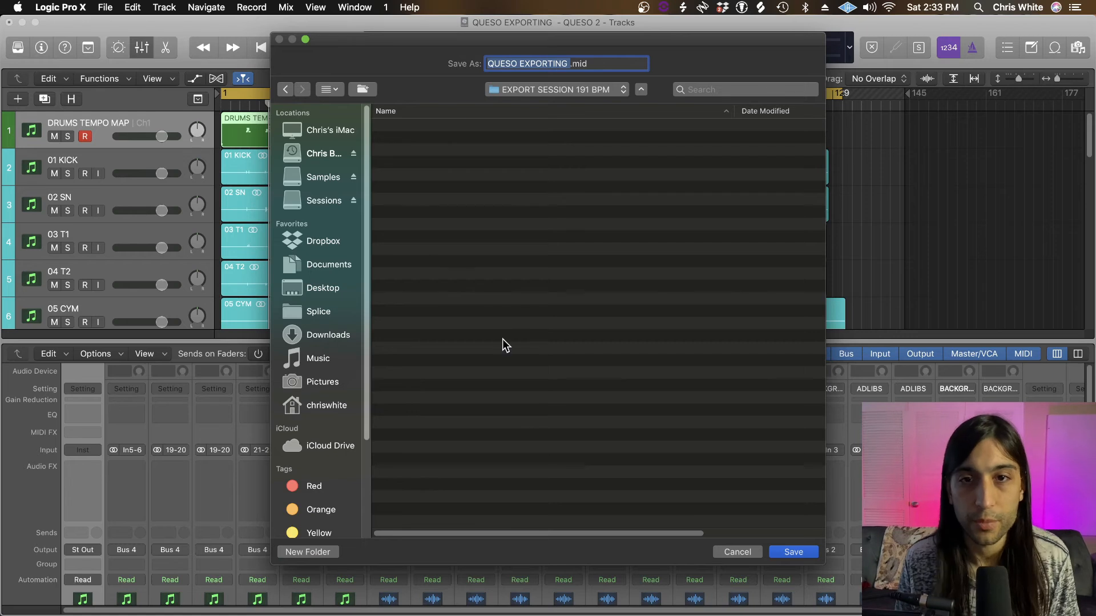
Name the exported MIDI file TEMPO MAP and save it in the new folder
type("DRUM")
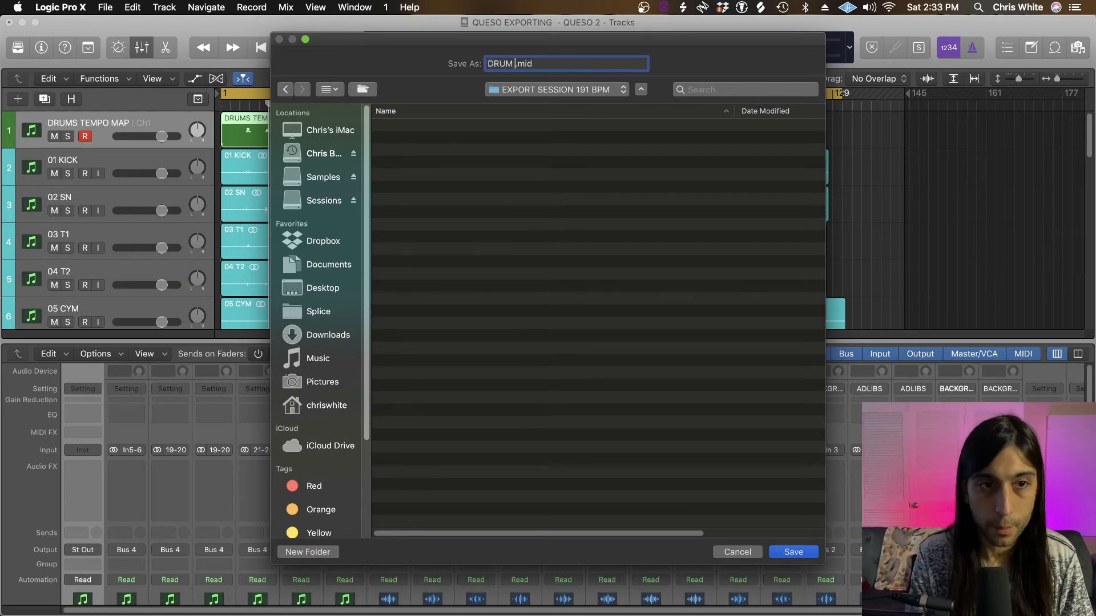
key("BackSpace")
key("BackSpace")
key("BackSpace")
key("BackSpace")
key("BackSpace")
type("TEMPO")
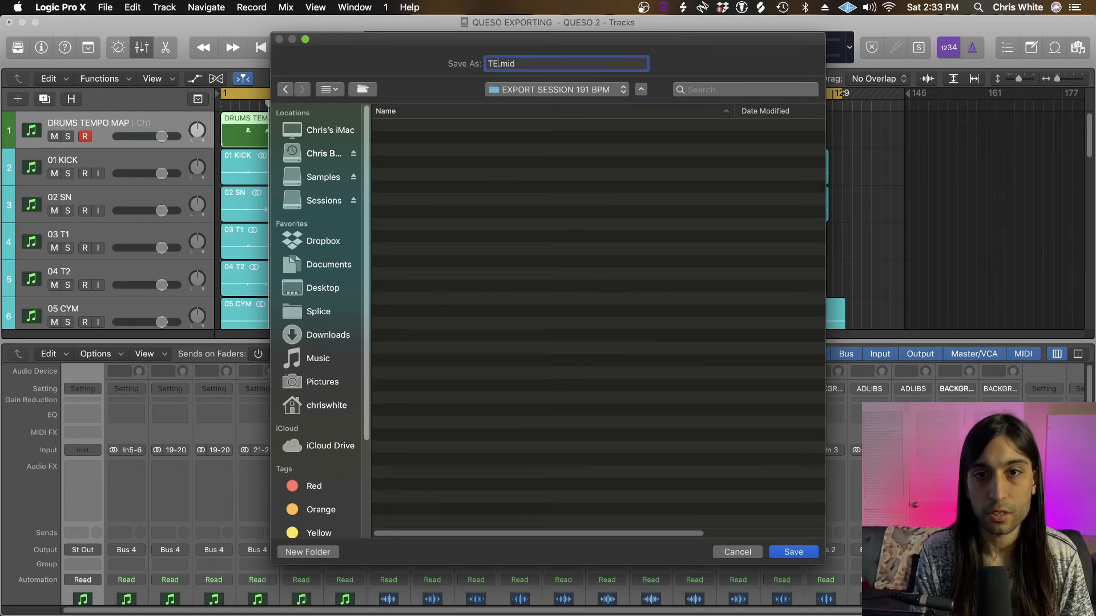
type(" MAP")
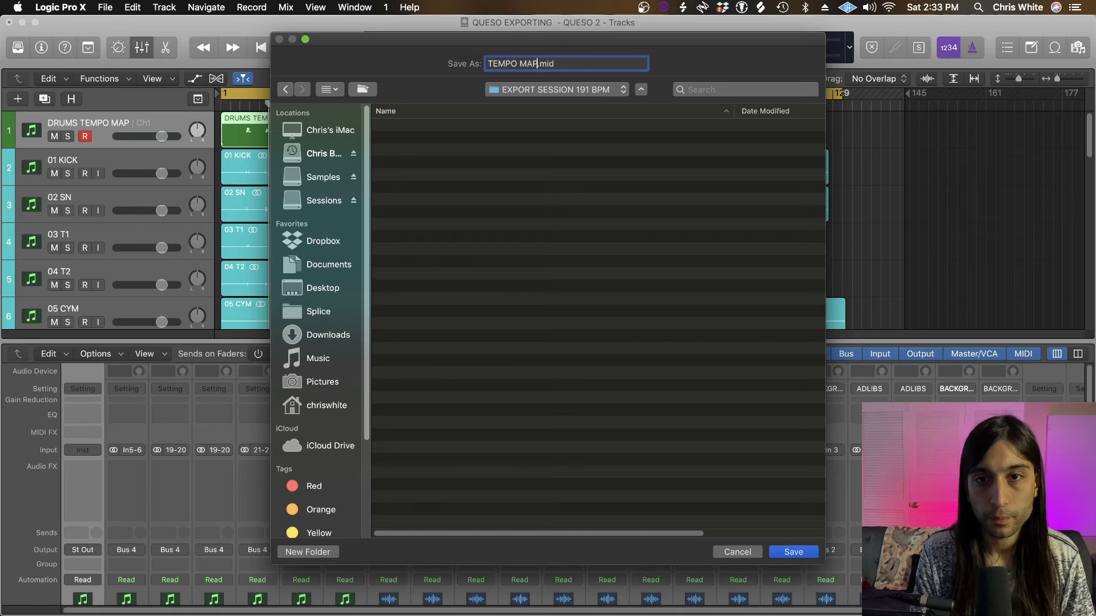
key("Return")
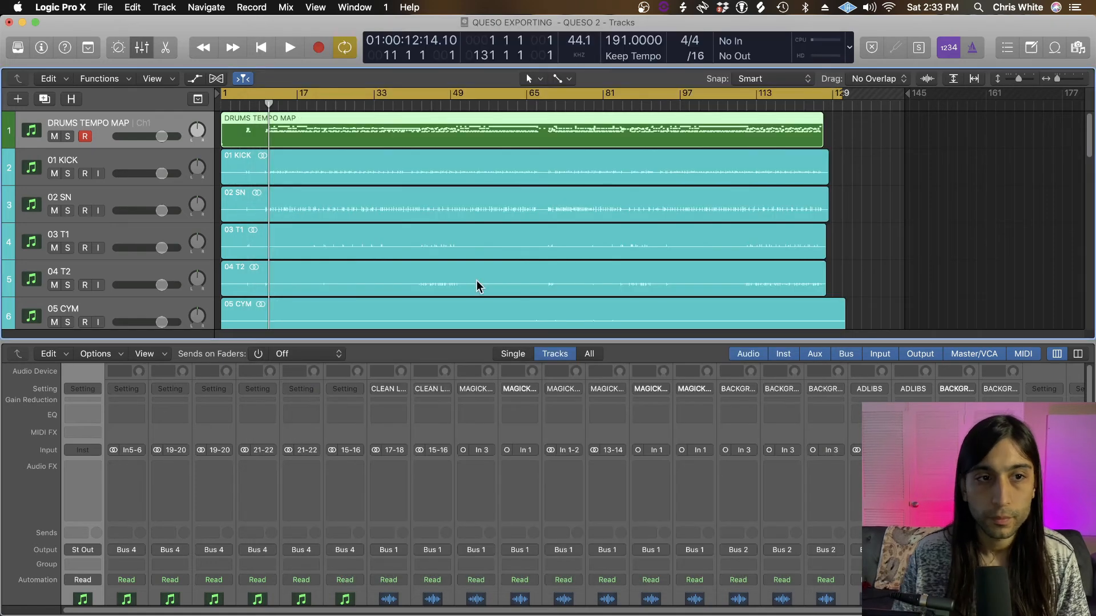
Select the tracks 01 KICK through 21 BG VOX R with their regions and open the export of these regions as audio files
left_click(75, 166)
scroll(117, 194, "down", 15)
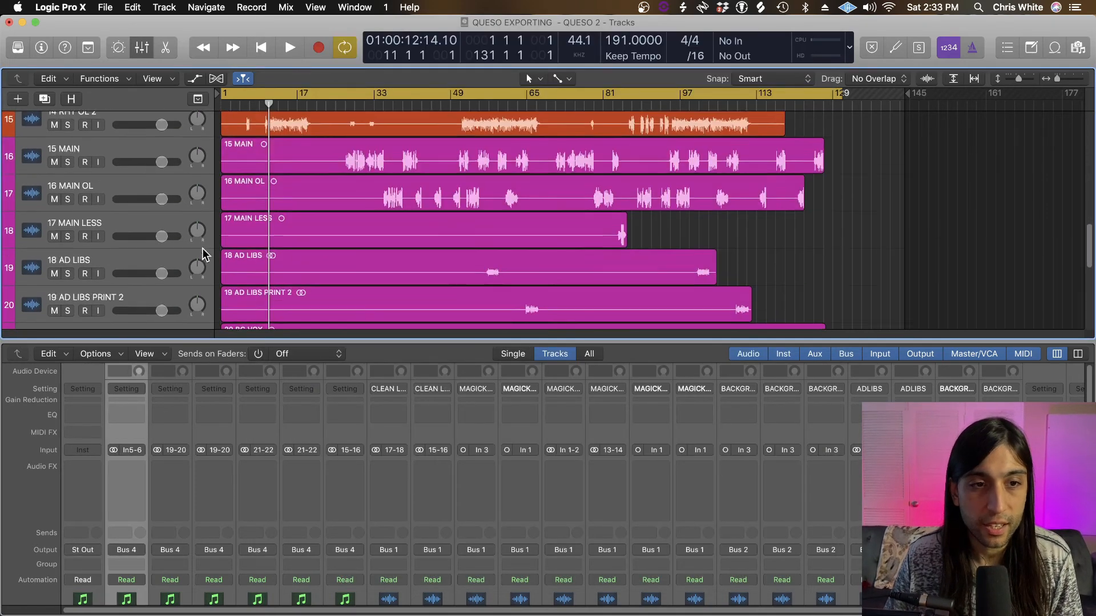
scroll(297, 265, "up", 15)
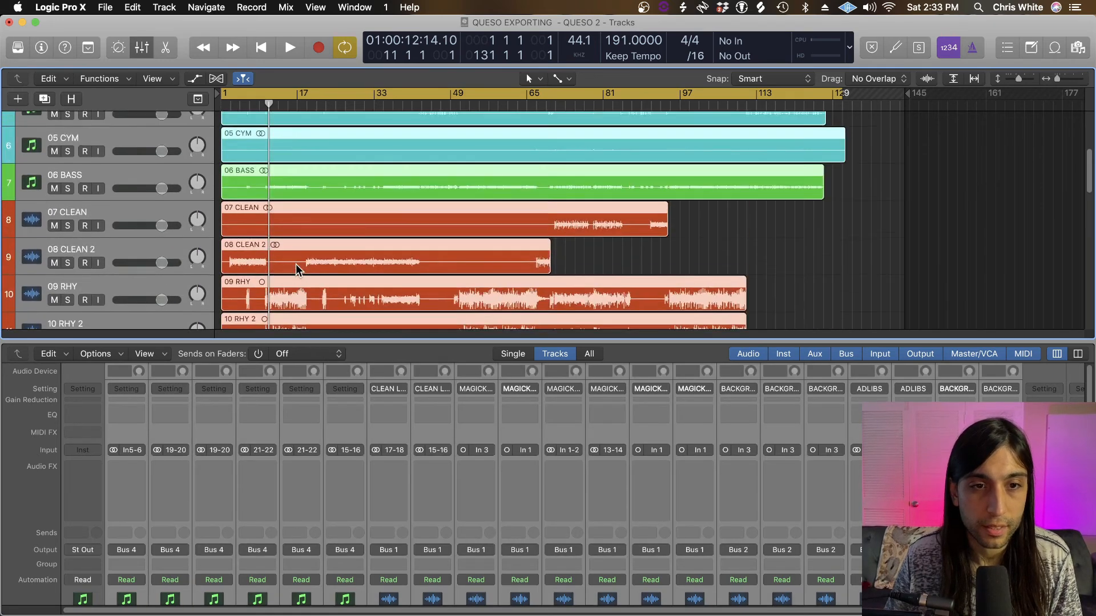
right_click(260, 170)
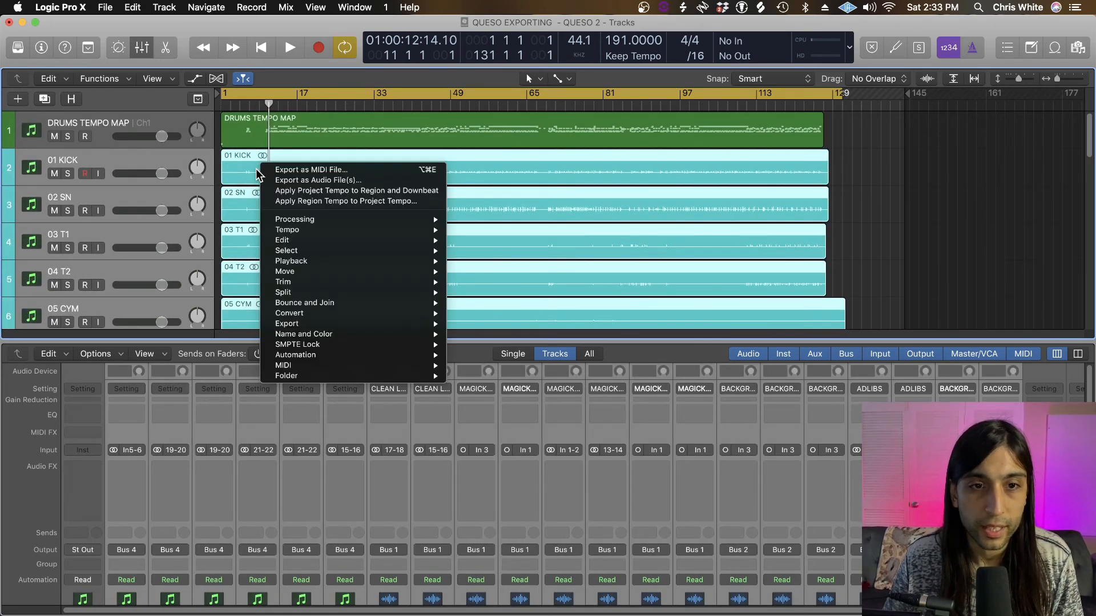
left_click(296, 180)
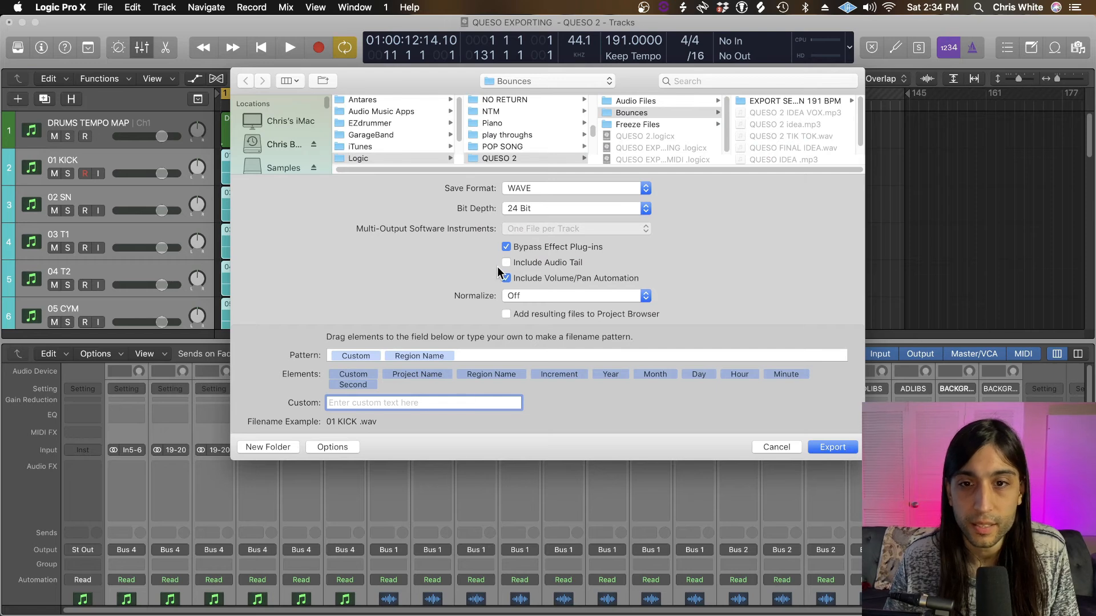
Export the regions as 24 Bit WAVE files with Normalize off into the EXPORT SESSION 191 BPM folder
left_click(522, 188)
left_click(524, 191)
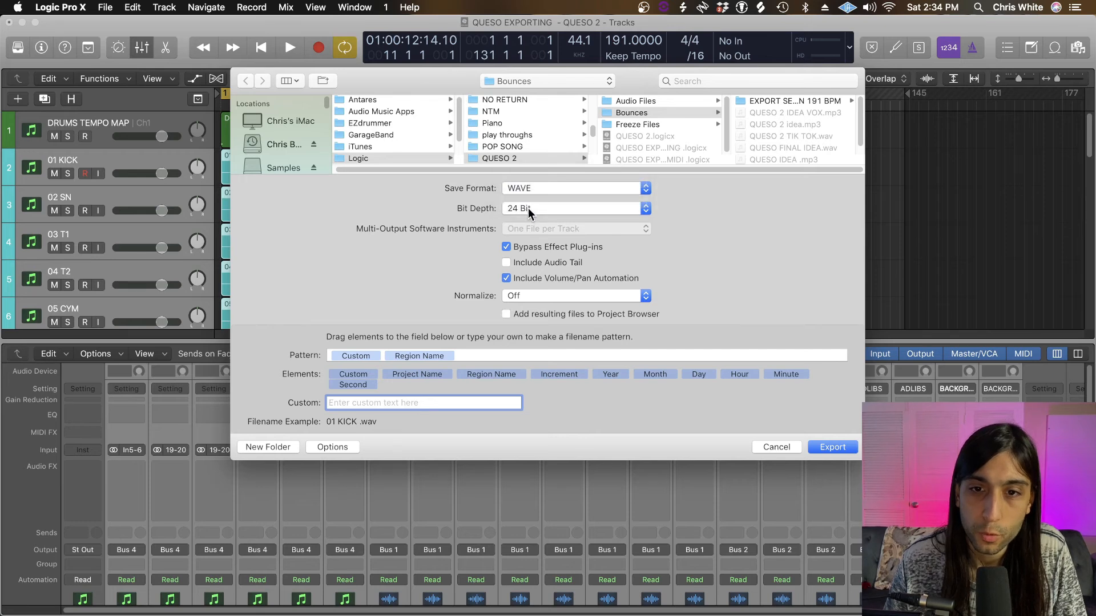
left_click(529, 208)
left_click(535, 227)
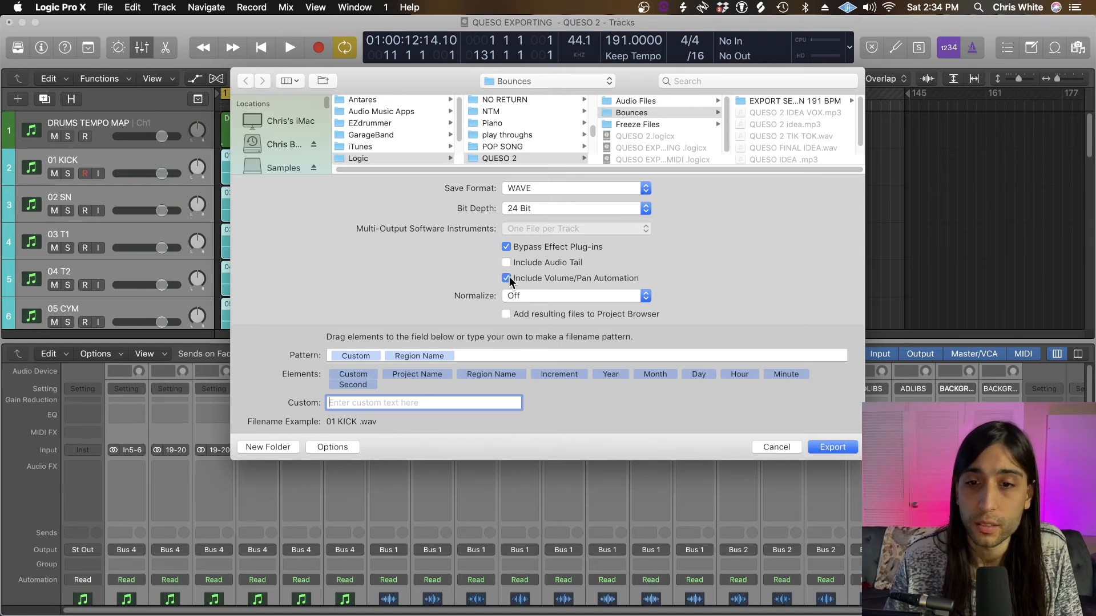
left_click(588, 296)
left_click(588, 296)
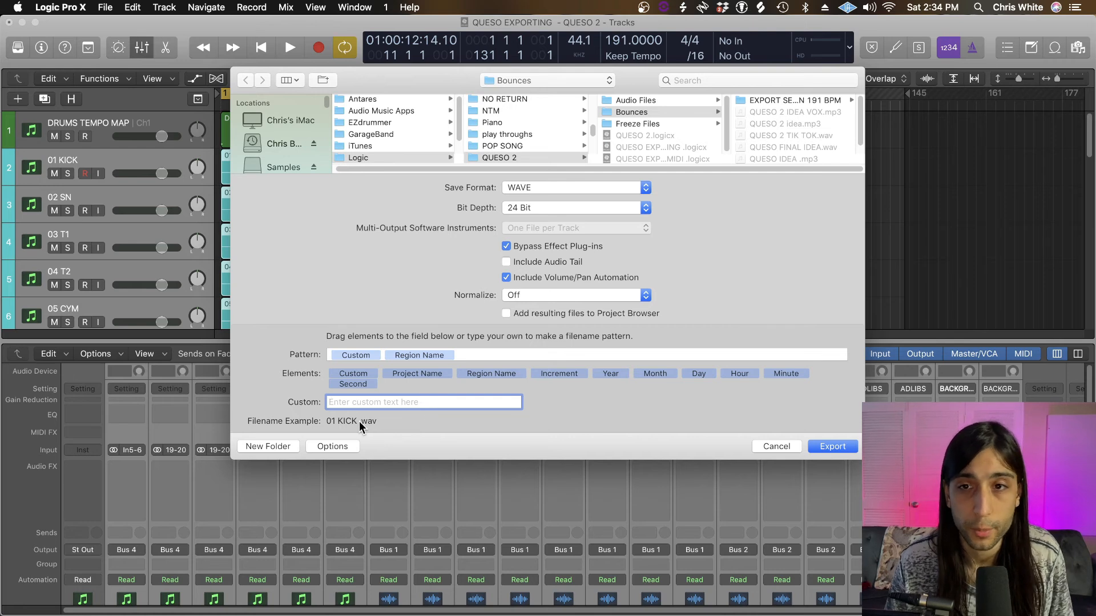
left_click(763, 100)
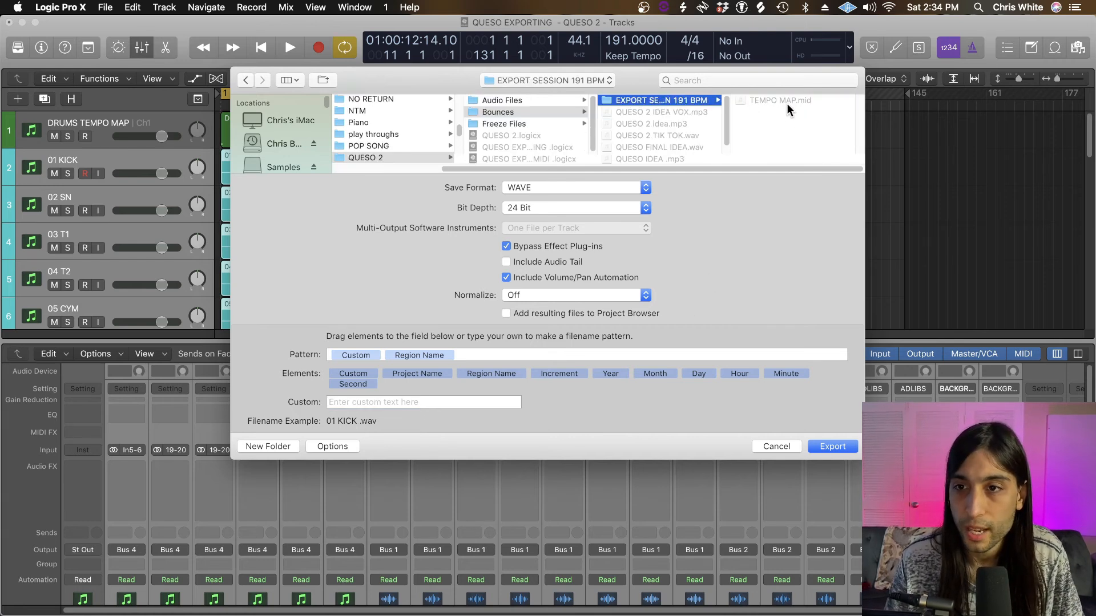
left_click(853, 452)
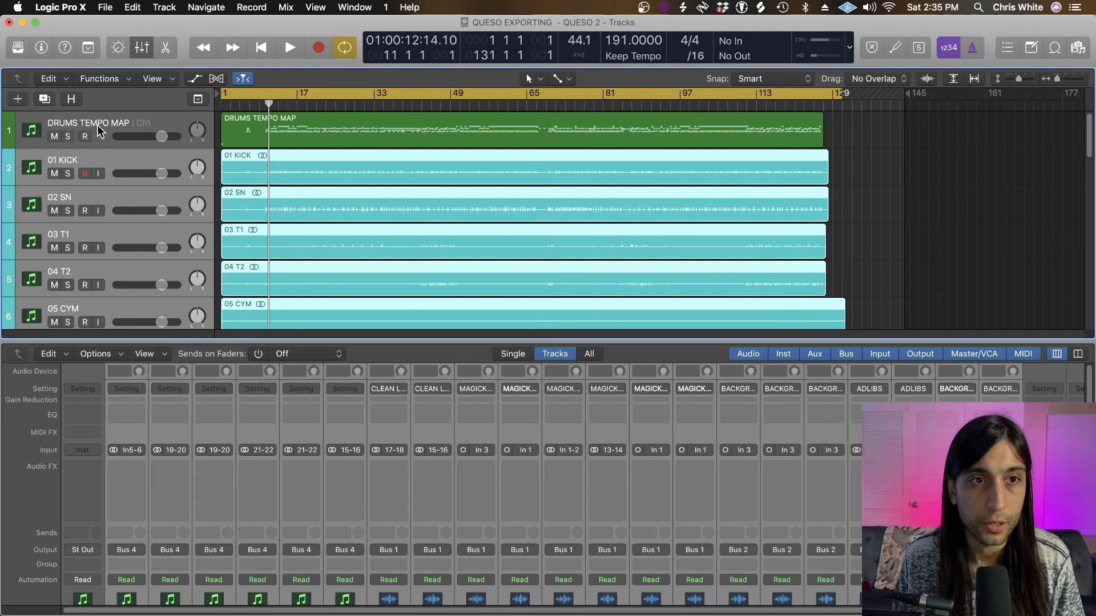
Start a new project, closing QUESO EXPORTING without saving, and create one audio track with Input 3 and Output 1 + 2
left_click(105, 12)
left_click(123, 24)
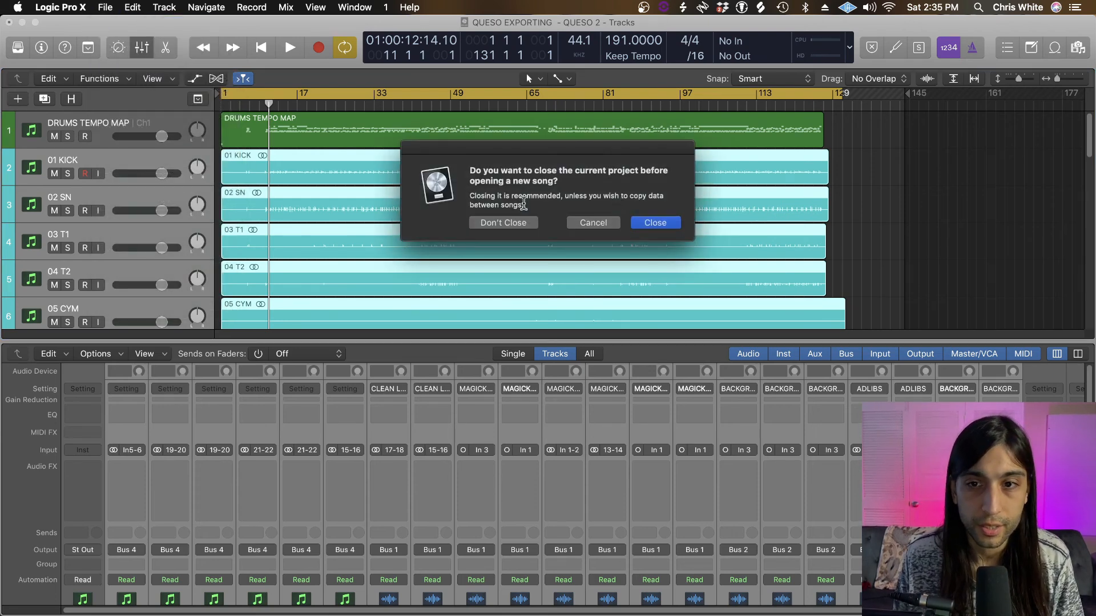
left_click(656, 223)
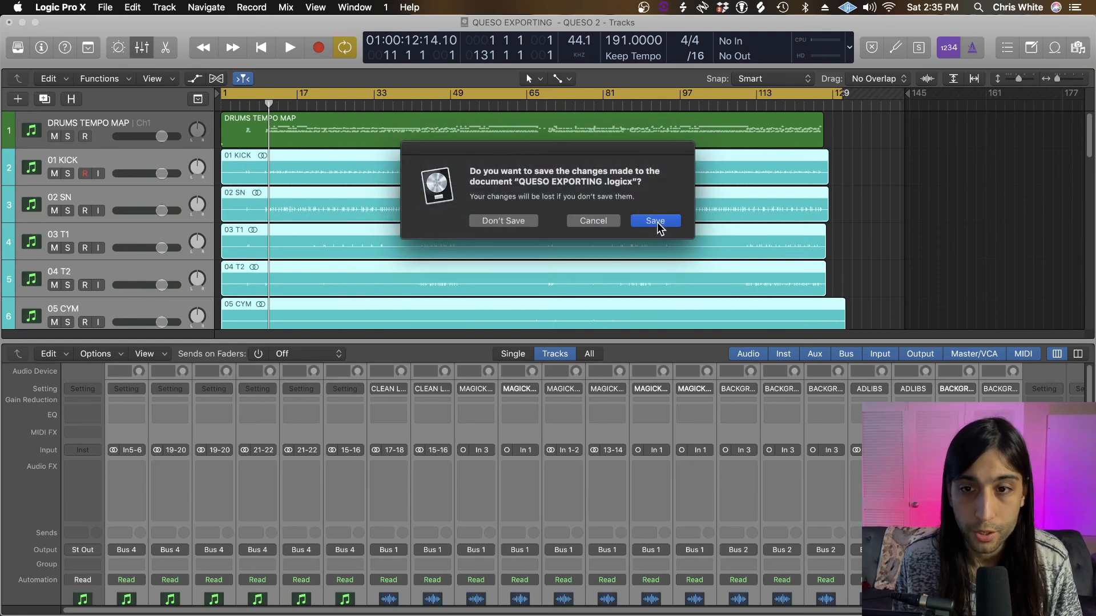
left_click(510, 223)
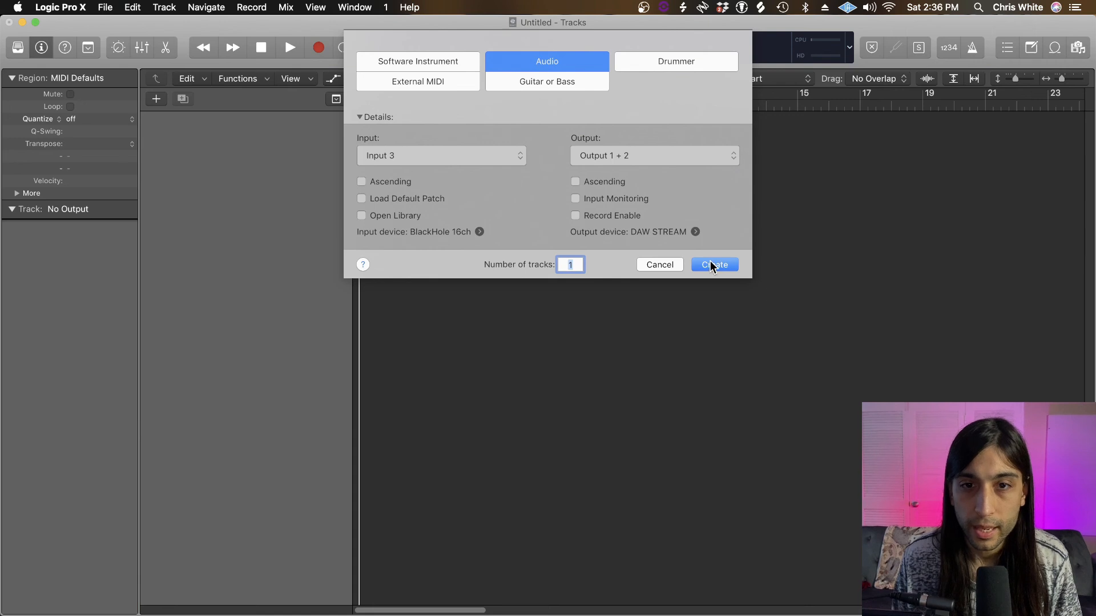
left_click(711, 266)
Import TEMPO MAP.mid from the EXPORT SESSION 191 BPM folder in Finder at bar 1 of Audio 1, including its tempo information
left_click(53, 593)
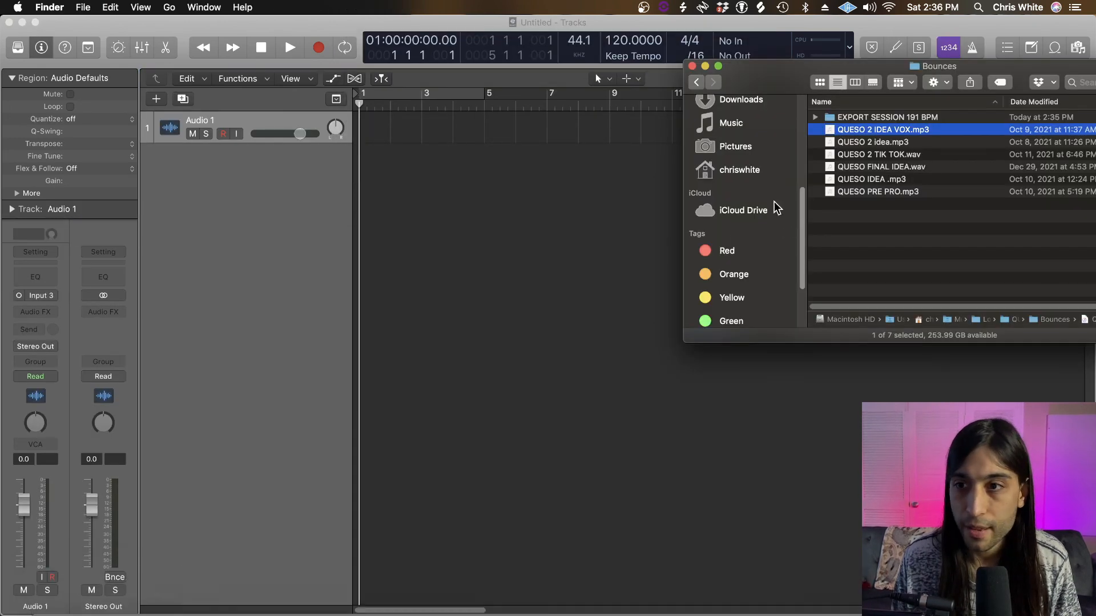
double_click(850, 117)
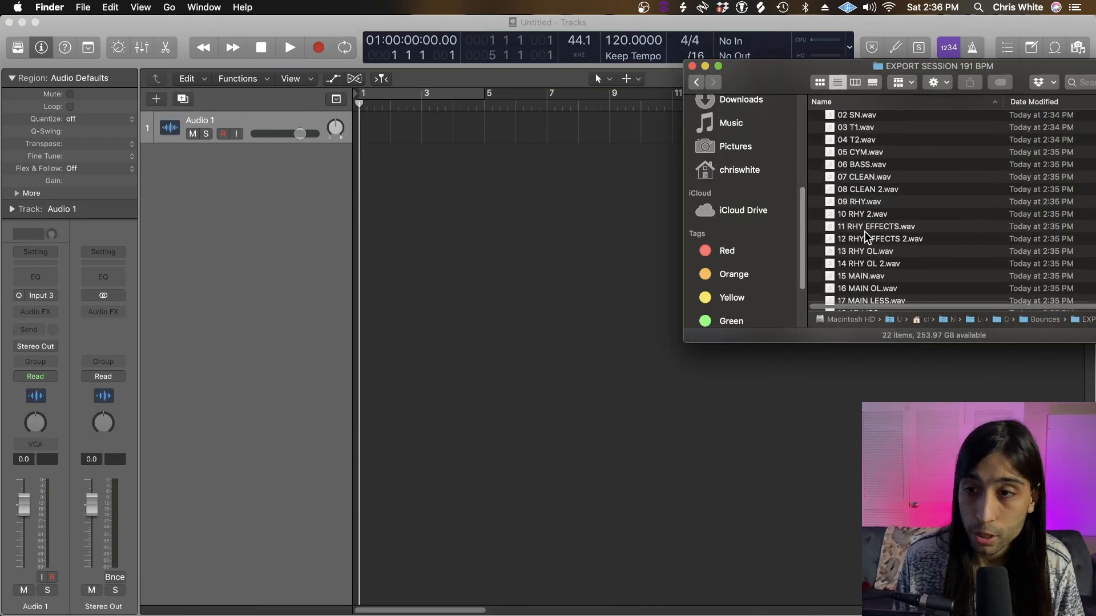
scroll(866, 236, "down", 5)
left_click_drag(867, 295, 357, 146)
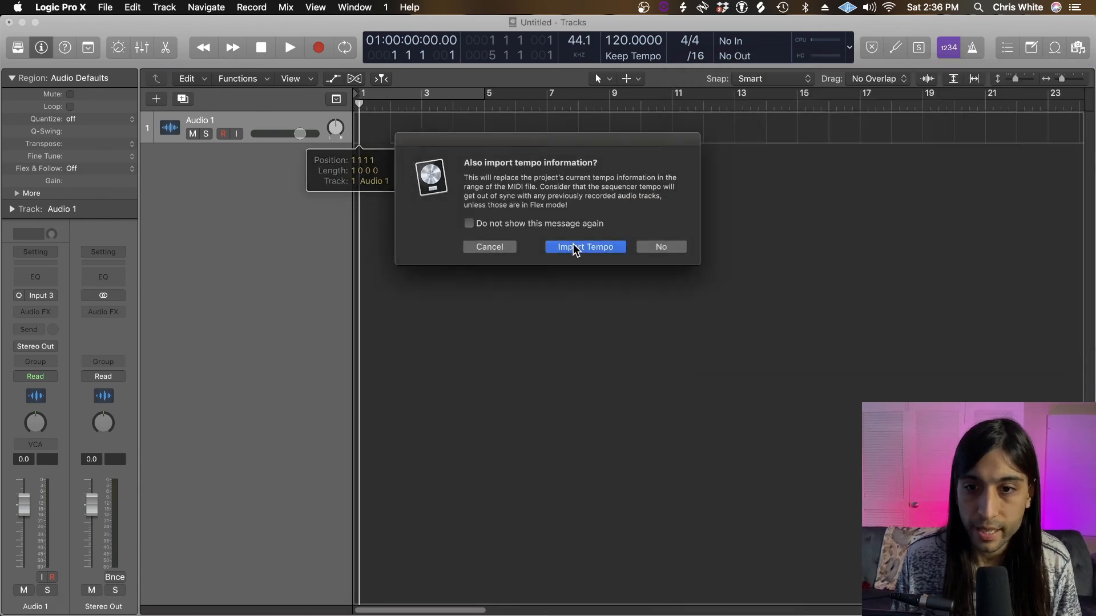
left_click(573, 247)
Import the WAV files 01 KICK through 21 BG VOX R from the EXPORT SESSION 191 BPM folder in Finder at bar 1, each on its own track below Audio 1
left_click(54, 604)
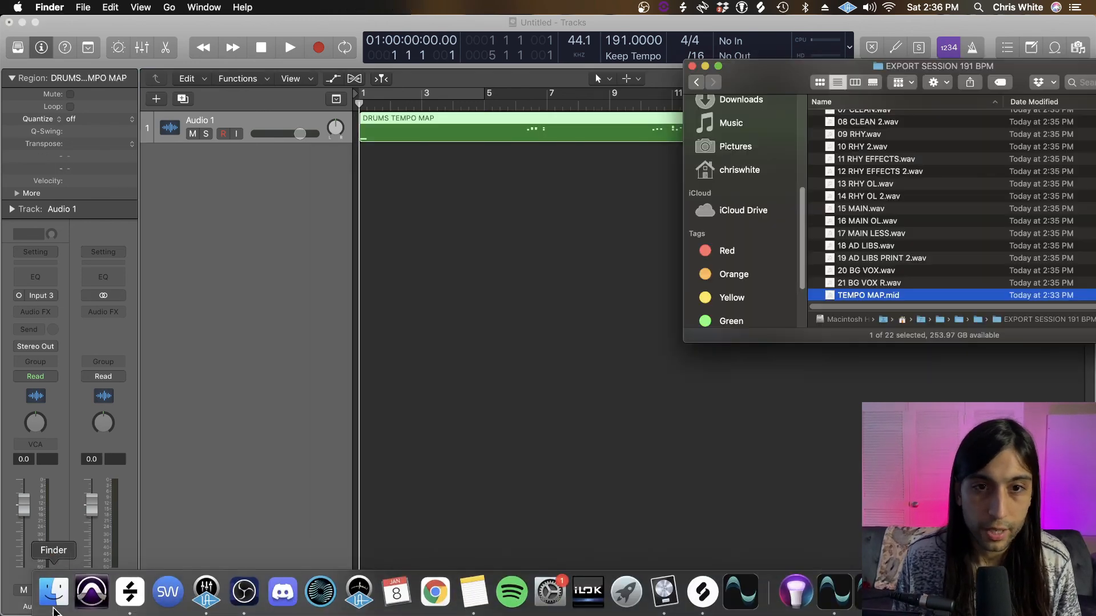
scroll(873, 289, "up", 4)
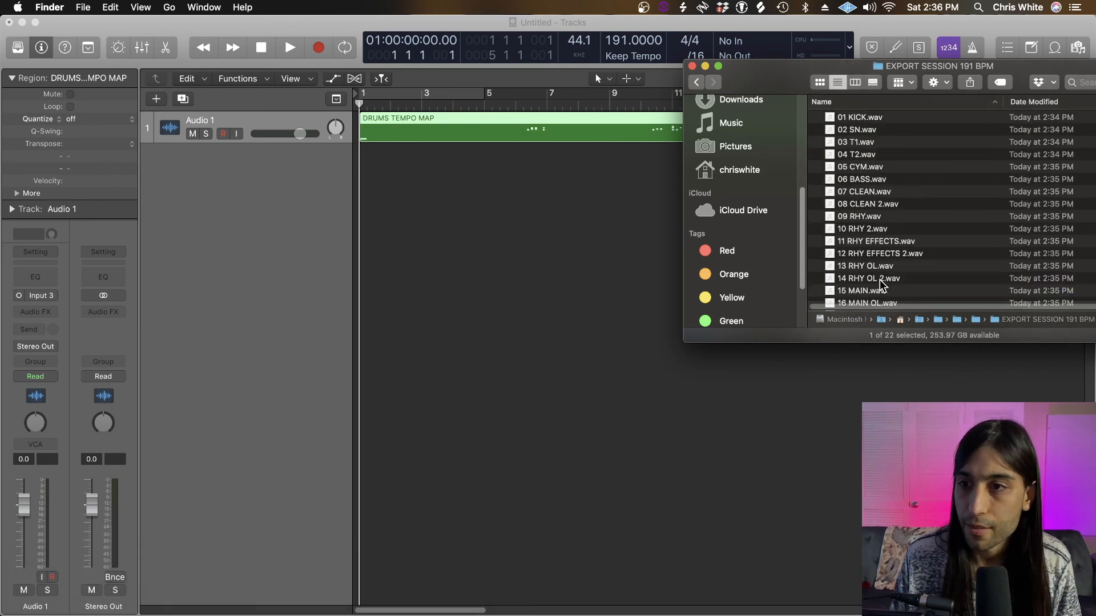
key("super+a")
left_click_drag(873, 117, 359, 194)
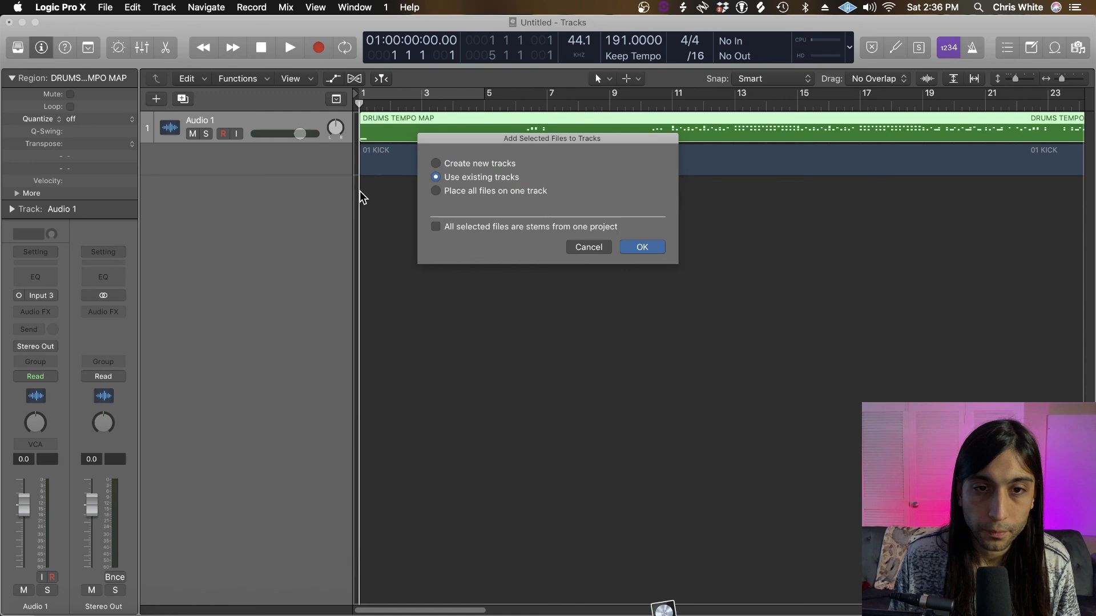
left_click(641, 246)
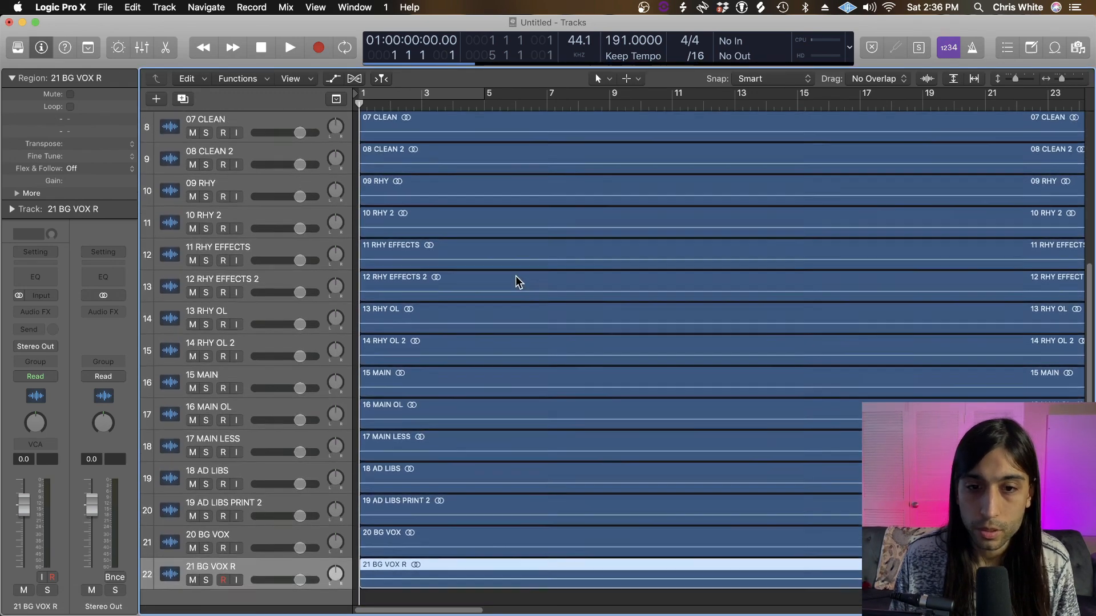
scroll(515, 279, "up", 8)
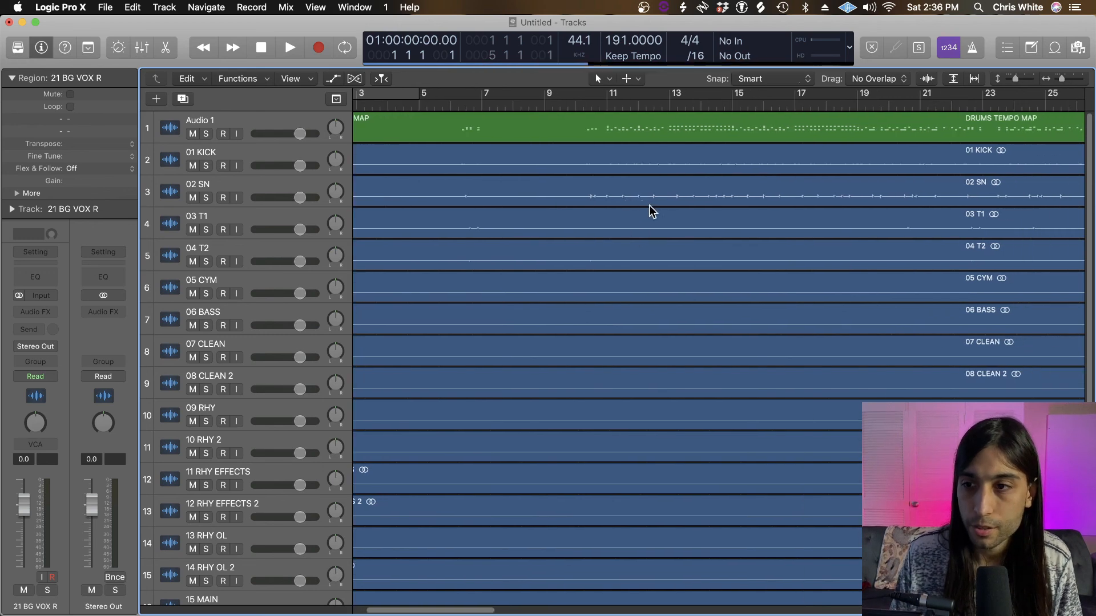
scroll(640, 228, "down", 3)
scroll(637, 228, "down", 3)
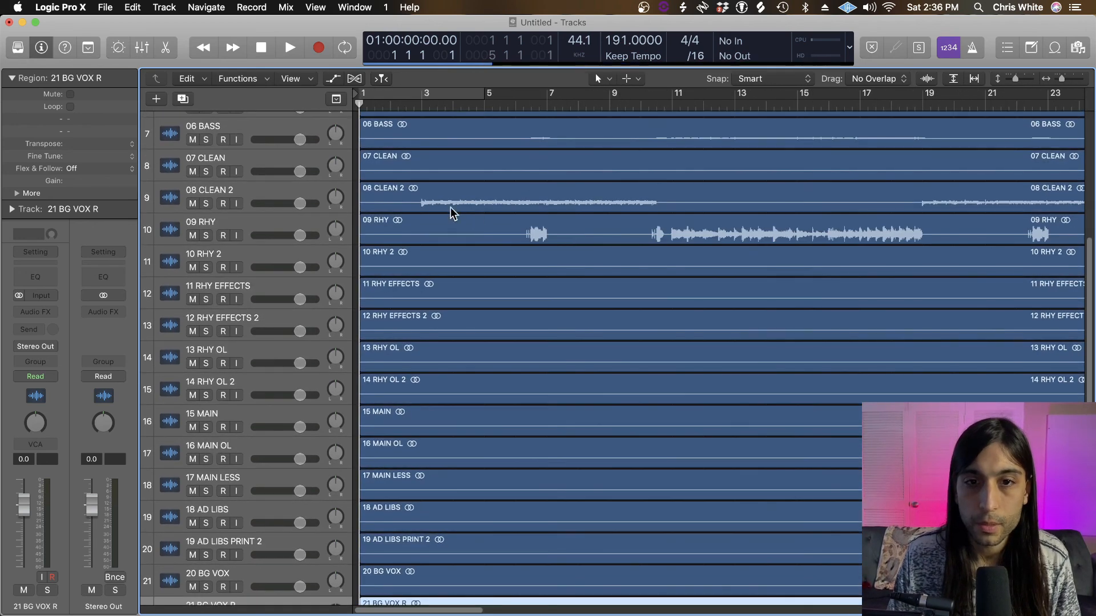
scroll(425, 212, "up", 5)
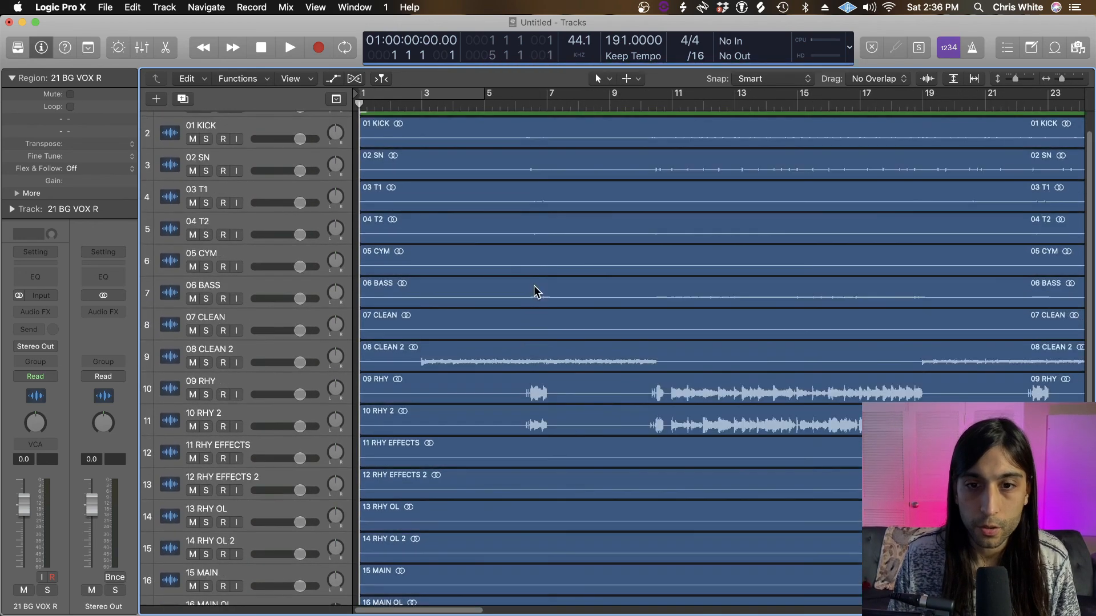